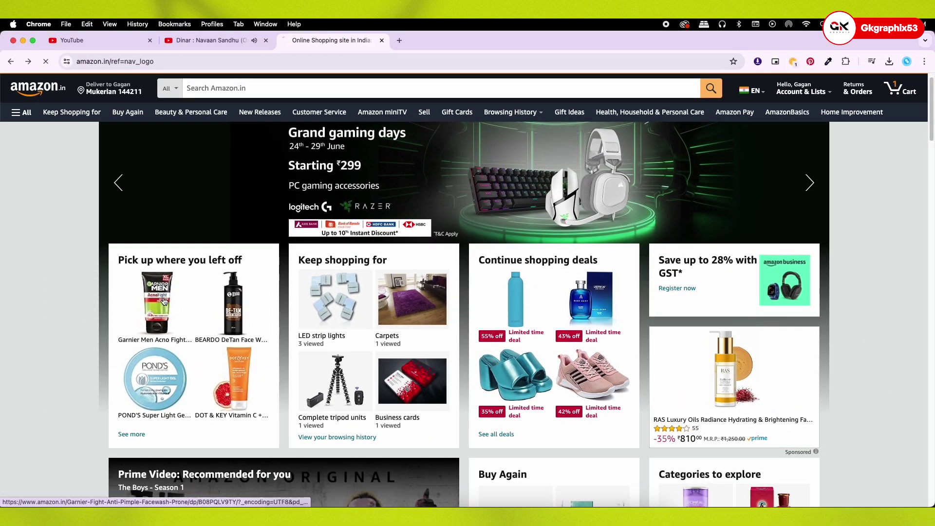
# Step: Open the Garnier Men AcnoFight product page on Amazon, enlarge the main photo and copy the image
pyautogui.click(168, 301)
pyautogui.scroll(-1, 341, 234)
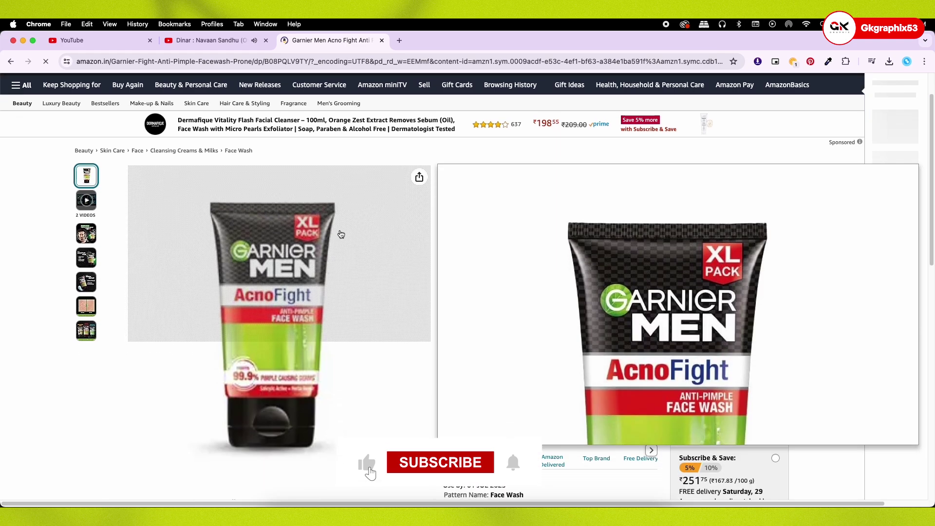
pyautogui.click(278, 260)
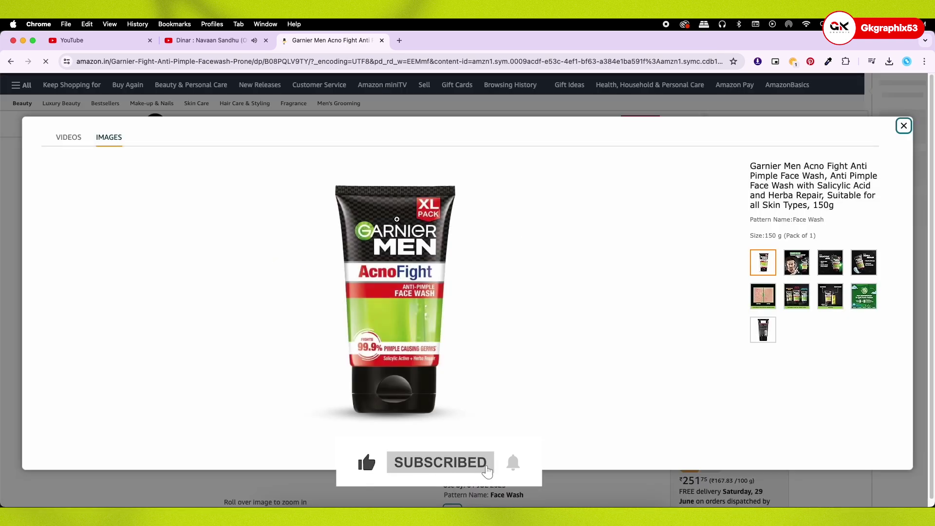
pyautogui.rightClick(324, 197)
pyautogui.click(393, 227)
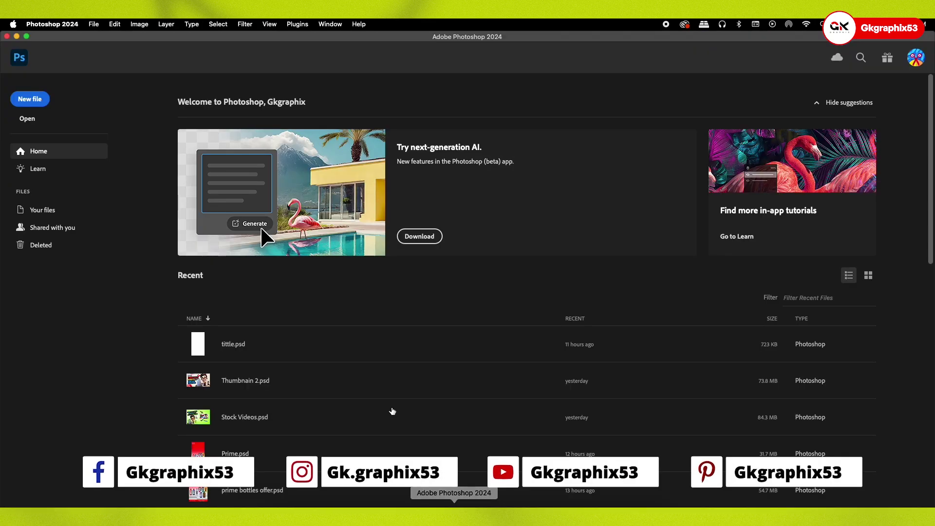
# Step: Create a new document from the Custom 1080 x 1350 preset and paste the copied photo as a layer
pyautogui.click(98, 24)
pyautogui.click(100, 37)
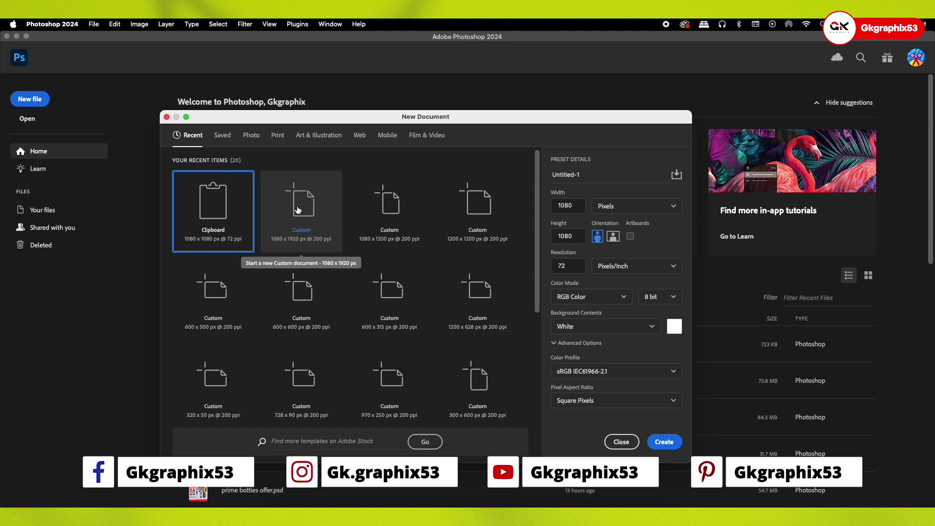
pyautogui.click(405, 208)
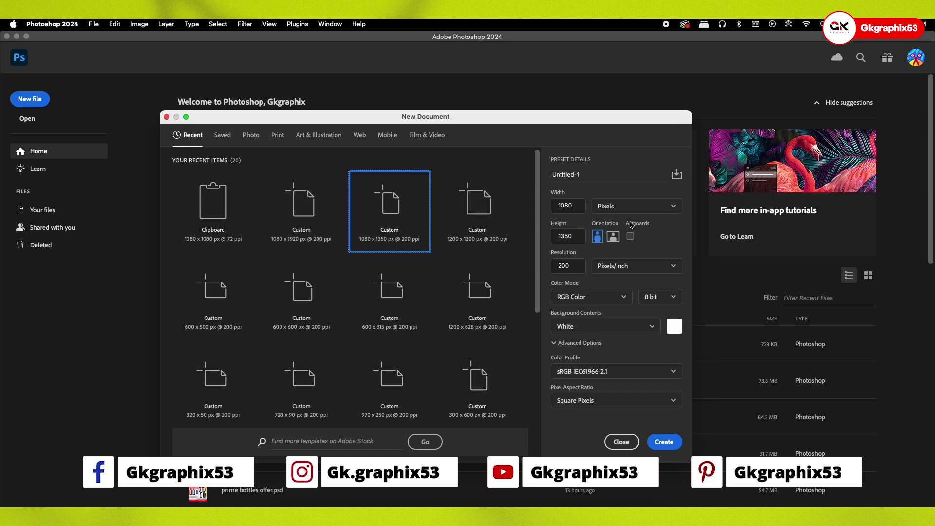
pyautogui.click(658, 443)
pyautogui.press('cmd+v')
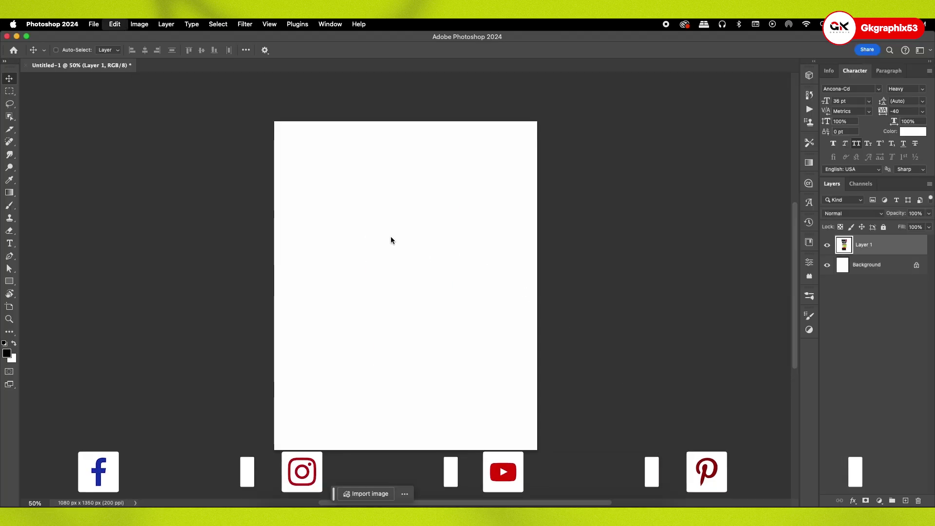
# Step: Refine the face wash selection with Select and Mask at Radius 2 and Smooth 9
pyautogui.click(228, 22)
pyautogui.click(242, 158)
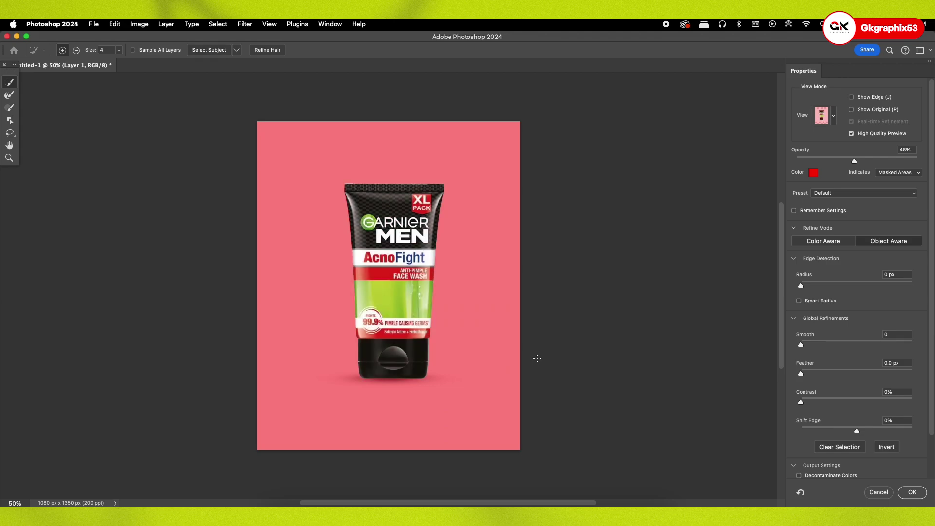
pyautogui.moveTo(808, 286); pyautogui.dragTo(811, 287)
pyautogui.moveTo(801, 344)
pyautogui.mouseDown()
pyautogui.moveTo(812, 344)
pyautogui.moveTo(816, 403)
pyautogui.mouseUp()
pyautogui.click(913, 493)
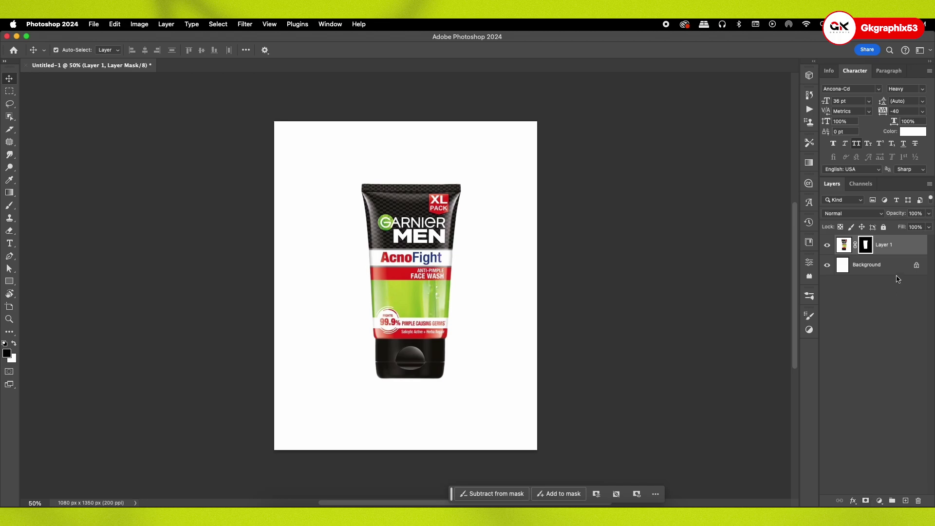
# Step: Convert Layer 1 to a smart object, scale it to about 94% and centre it
pyautogui.rightClick(865, 497)
pyautogui.click(835, 429)
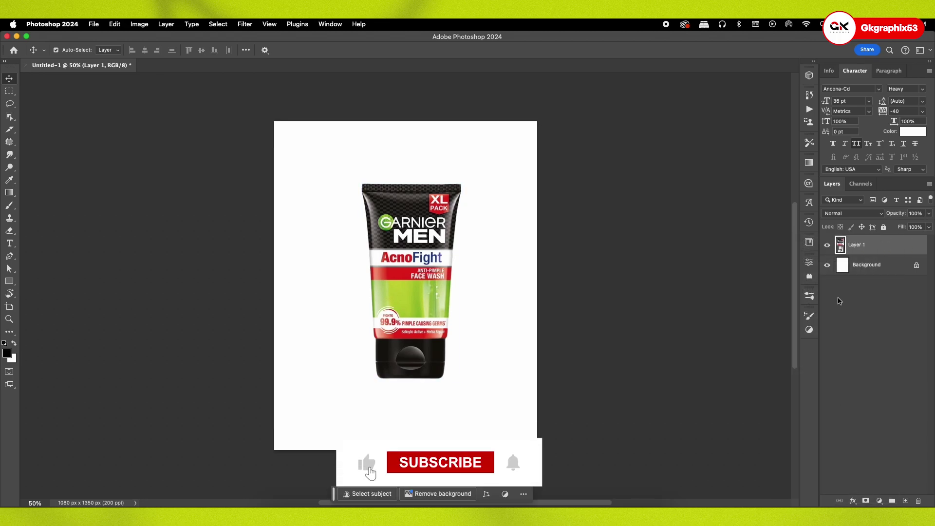
pyautogui.hotkey('ctrl', 't')
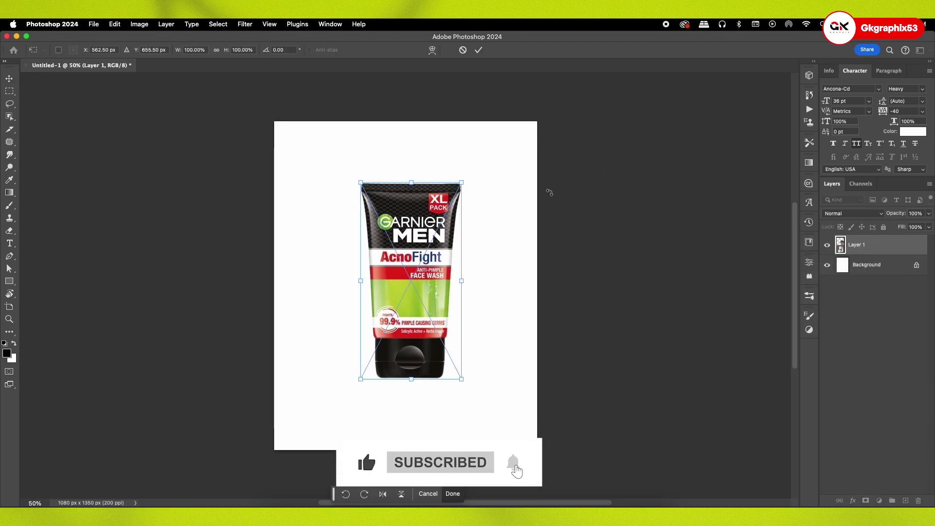
pyautogui.moveTo(463, 185); pyautogui.dragTo(455, 189)
pyautogui.moveTo(424, 230); pyautogui.dragTo(411, 240)
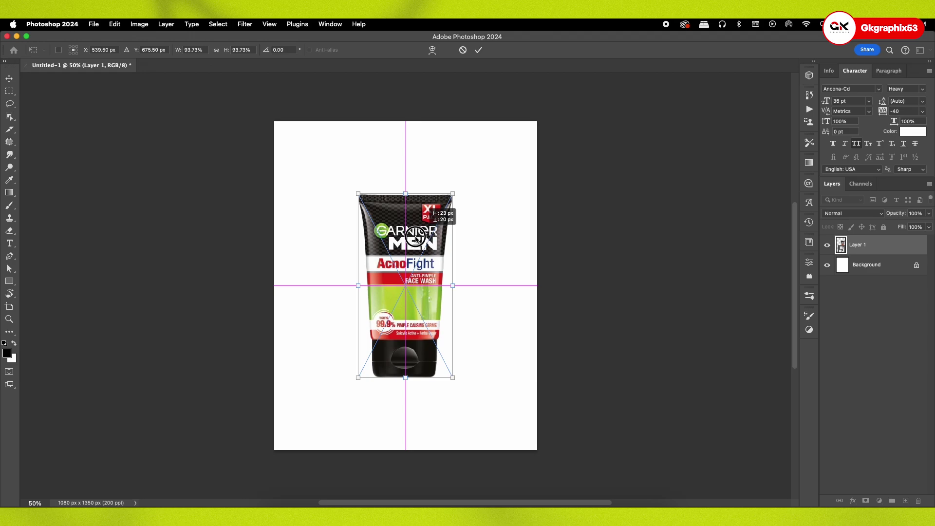
pyautogui.press('Return')
# Step: Toggle the face wash layer's visibility, leaving it hidden
pyautogui.click(828, 245)
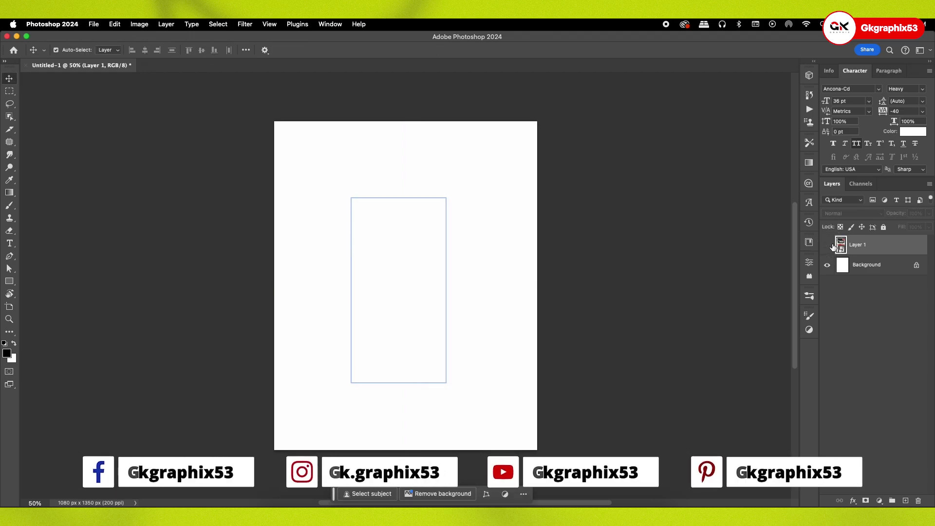
pyautogui.click(862, 268)
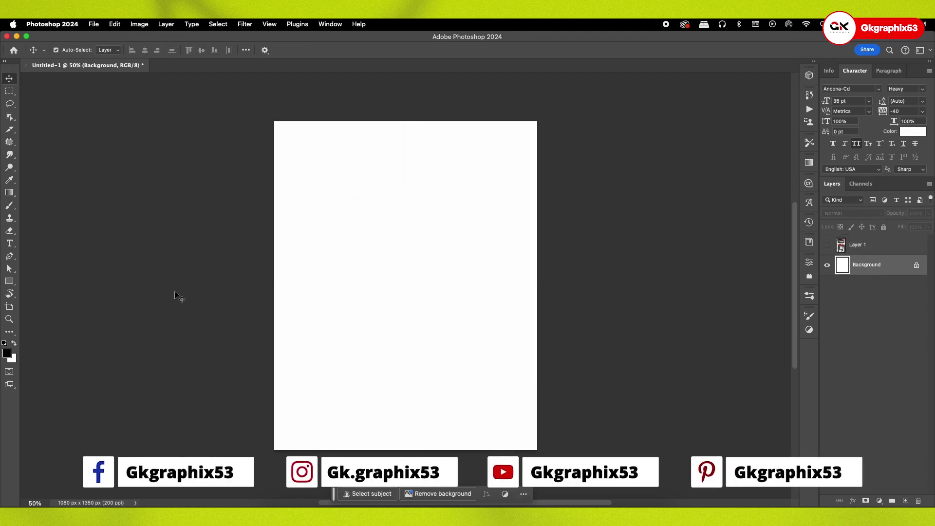
pyautogui.click(827, 245)
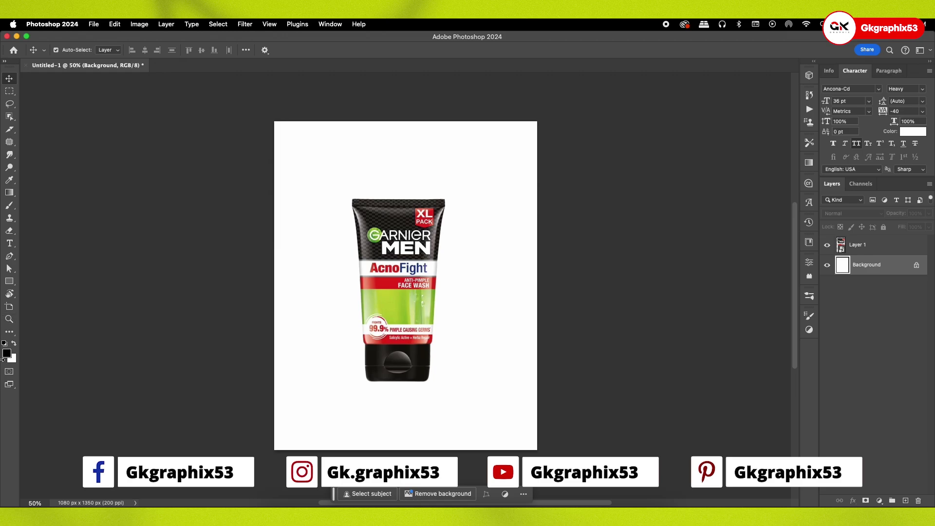
pyautogui.click(827, 246)
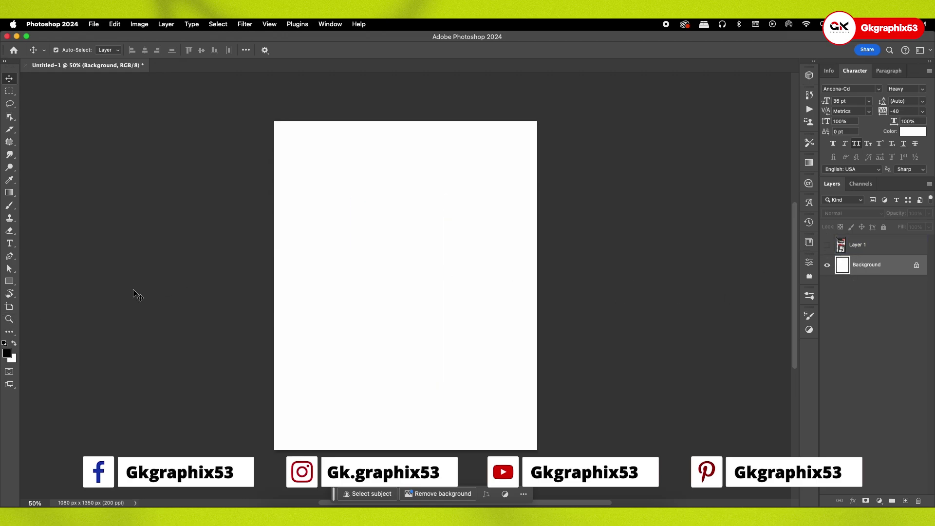
# Step: Draw a black square and rotate it 45° into a diamond
pyautogui.click(9, 281)
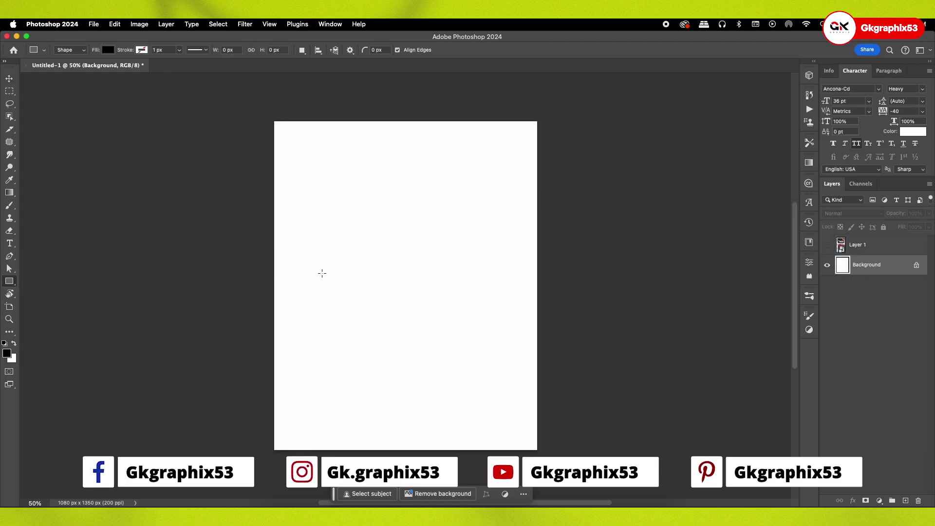
pyautogui.moveTo(346, 250); pyautogui.dragTo(456, 360)
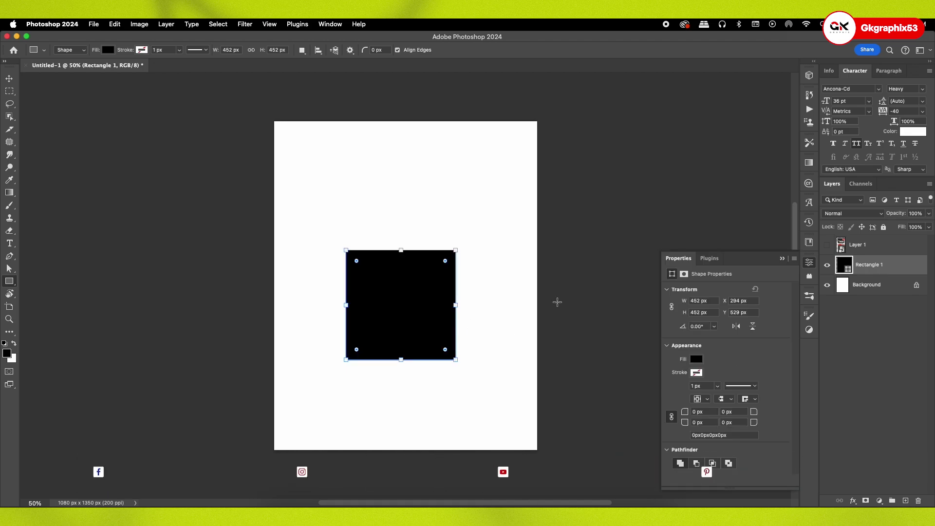
pyautogui.click(782, 259)
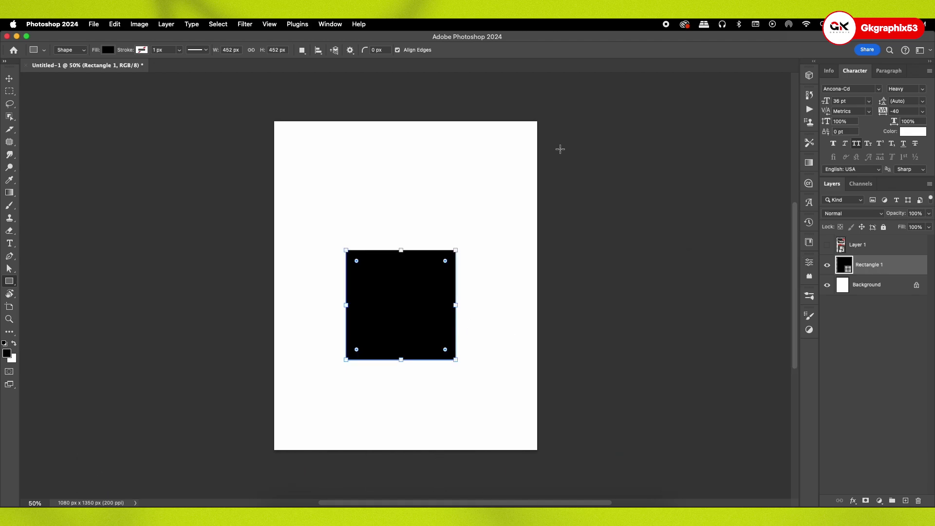
pyautogui.click(9, 80)
pyautogui.hotkey('ctrl', 't')
pyautogui.moveTo(494, 302)
pyautogui.mouseDown()
pyautogui.moveTo(469, 250)
pyautogui.moveTo(473, 260)
pyautogui.mouseUp()
pyautogui.press('Return')
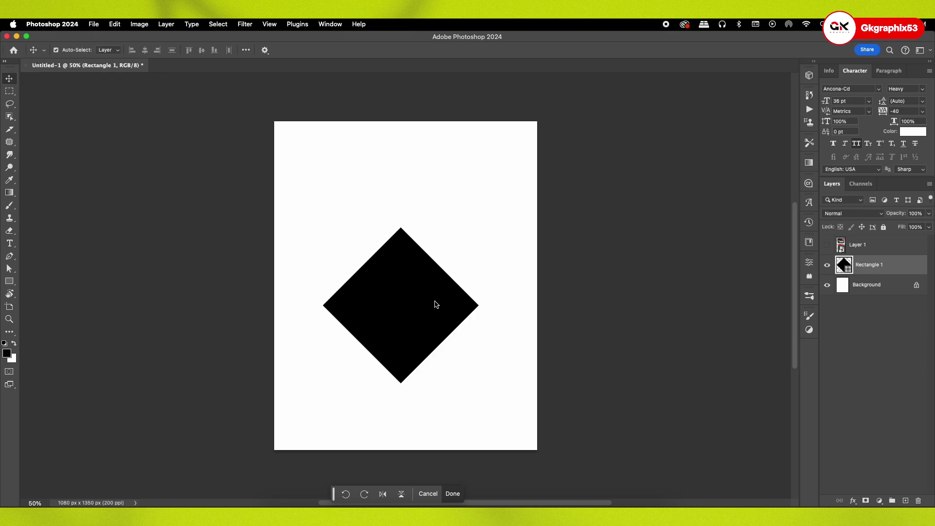
# Step: Perspective-transform the diamond into a wide podium spanning the canvas bottom
pyautogui.hotkey('ctrl', 't')
pyautogui.moveTo(479, 383)
pyautogui.mouseDown()
pyautogui.moveTo(803, 316)
pyautogui.moveTo(742, 318)
pyautogui.mouseUp()
pyautogui.scroll(-3, 514, 345)
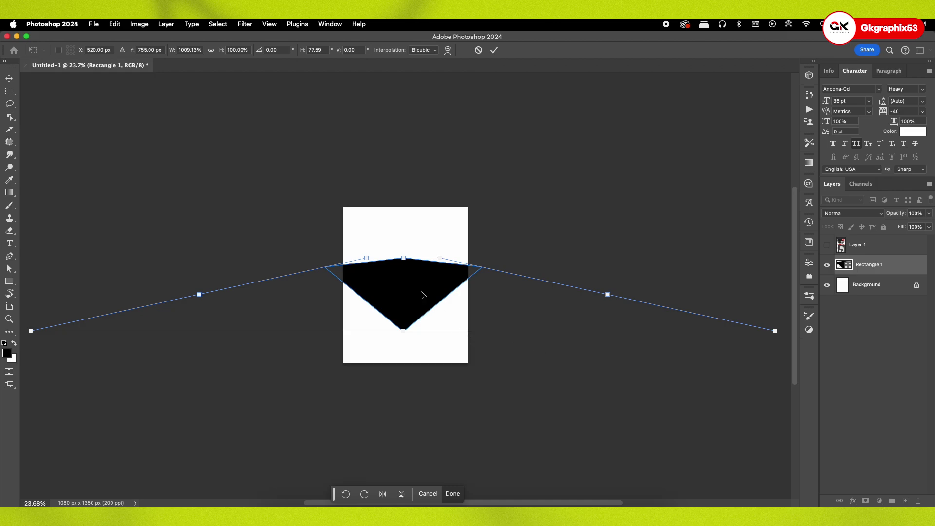
pyautogui.scroll(3, 422, 295)
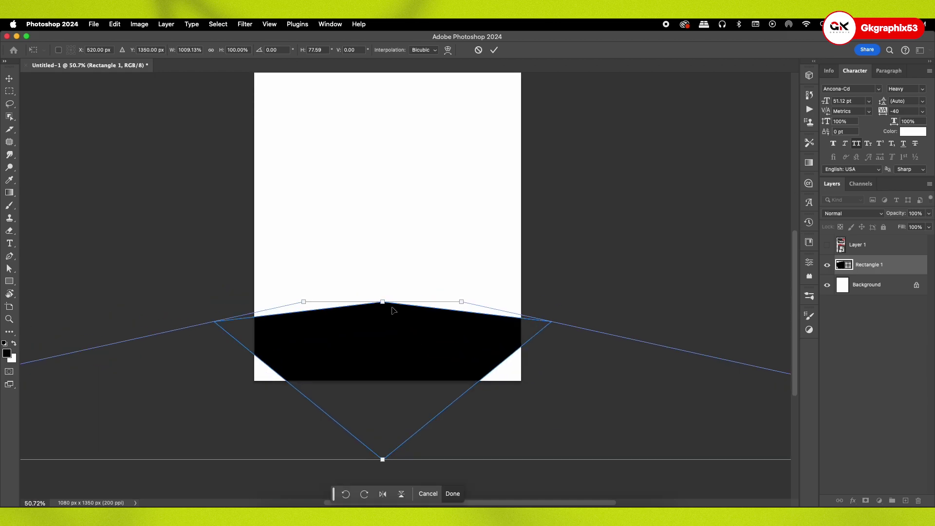
pyautogui.moveTo(384, 303); pyautogui.dragTo(383, 274)
pyautogui.hotkey('ctrl', 'z')
pyautogui.moveTo(469, 302)
pyautogui.mouseDown()
pyautogui.moveTo(534, 282)
pyautogui.moveTo(551, 257)
pyautogui.mouseUp()
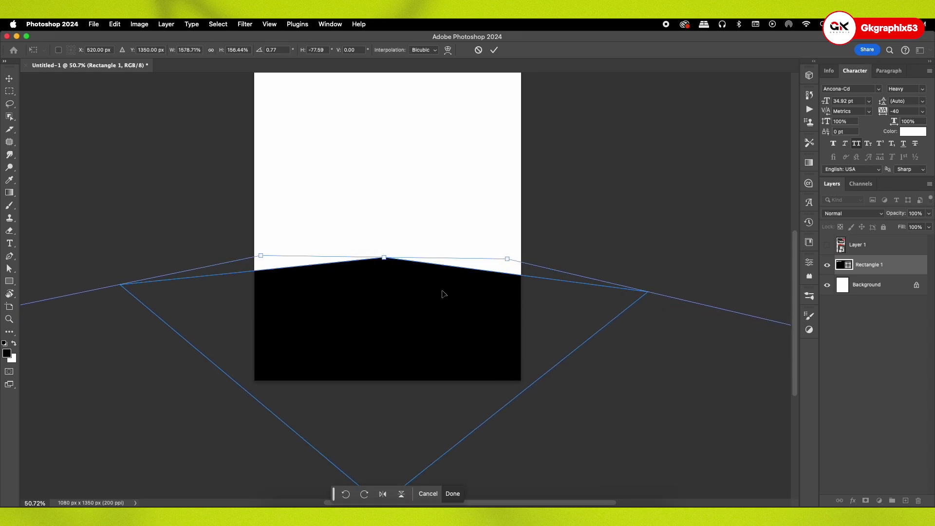
pyautogui.moveTo(434, 287); pyautogui.dragTo(444, 301)
pyautogui.press('Return')
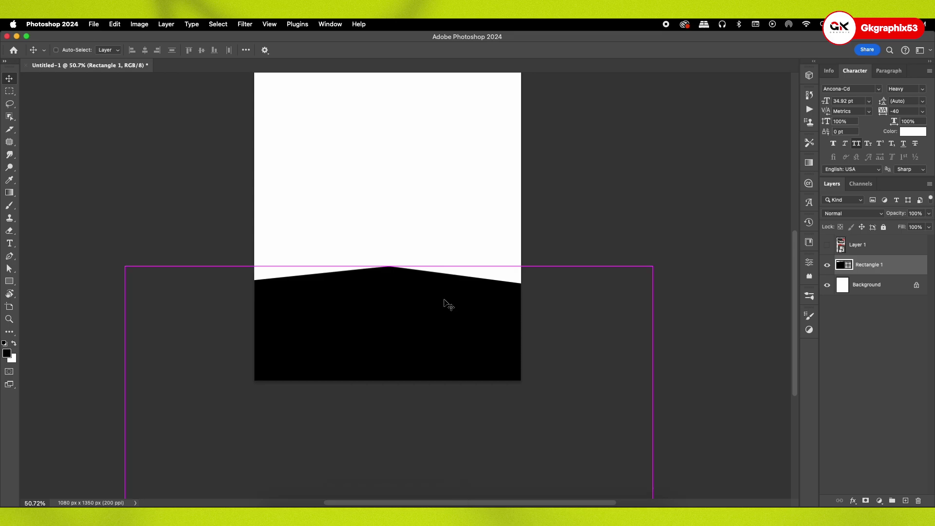
pyautogui.hotkey('ctrl', '0')
# Step: Fill the podium with a darker green sampled from the bottle, then hide the face wash
pyautogui.click(827, 245)
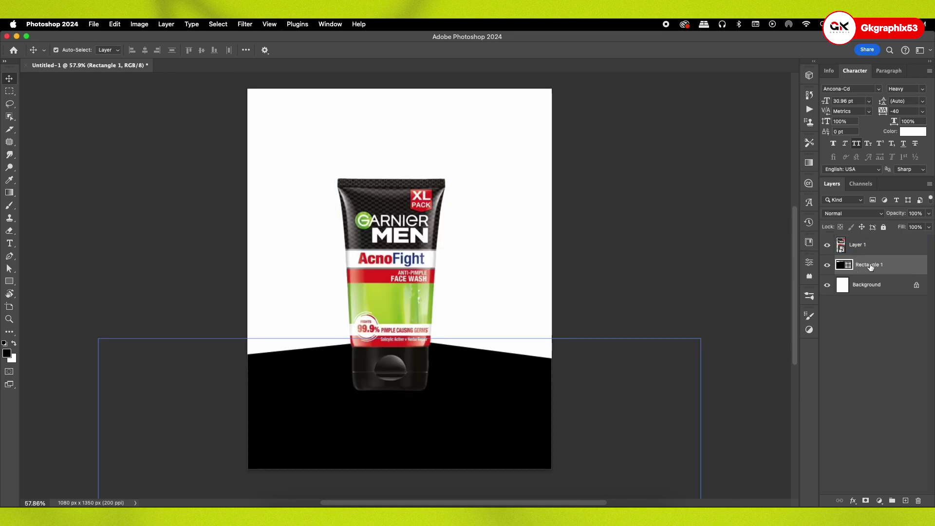
pyautogui.press('i')
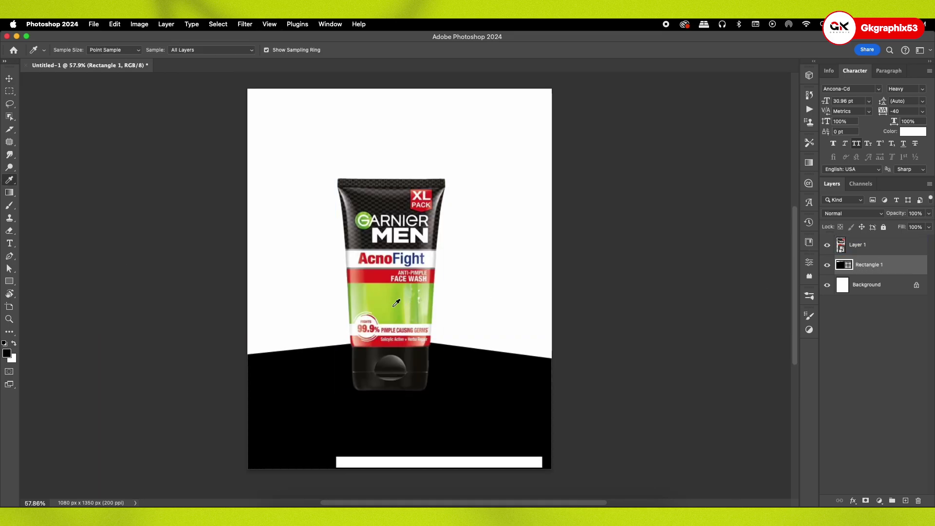
pyautogui.click(388, 302)
pyautogui.hotkey('alt', 'BackSpace')
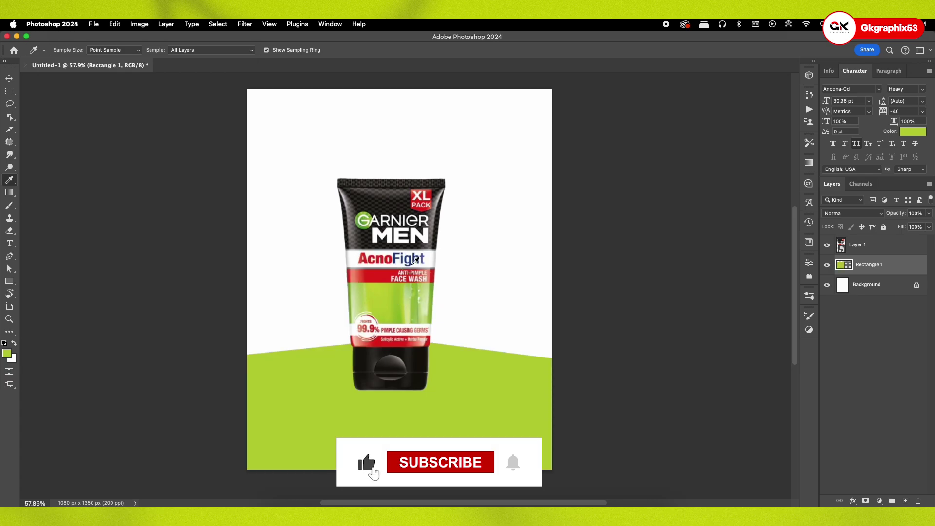
pyautogui.click(402, 303)
pyautogui.hotkey('alt', 'BackSpace')
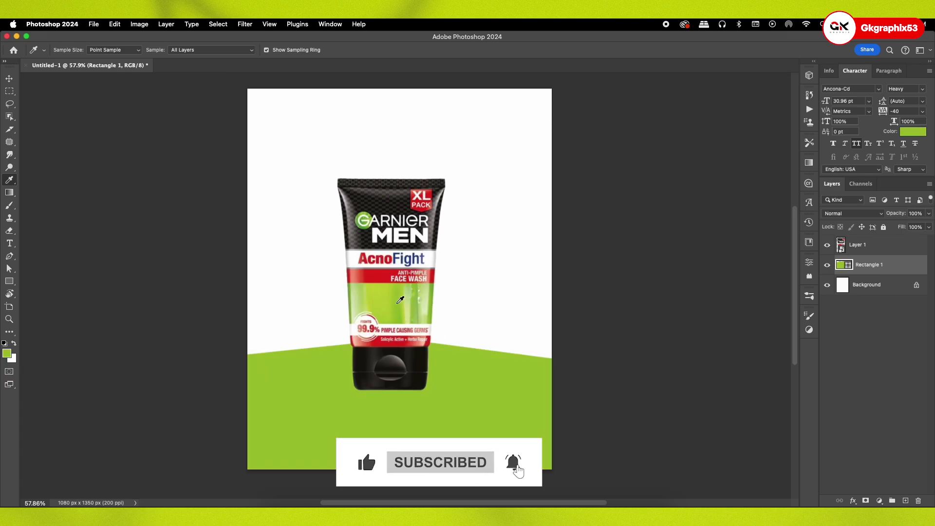
pyautogui.press('v')
pyautogui.click(824, 251)
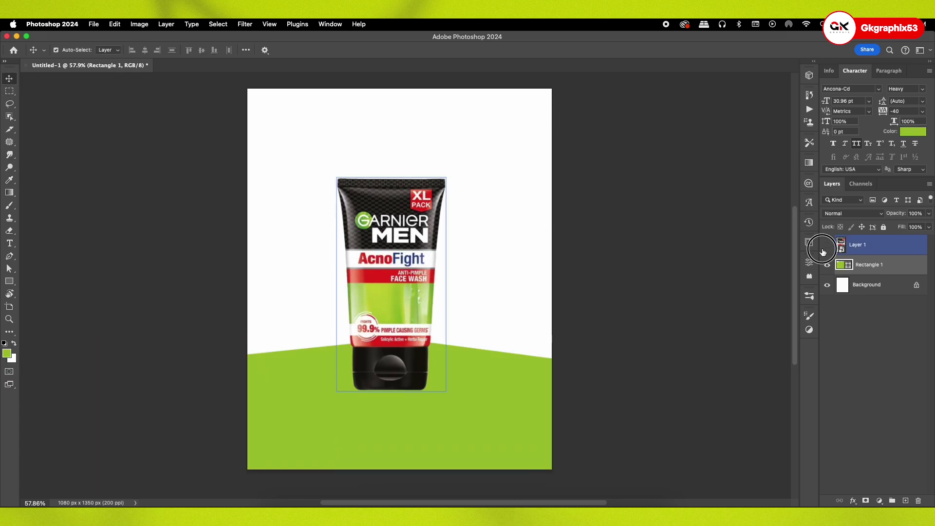
pyautogui.click(872, 264)
# Step: Draw a tall black rectangle over the canvas and nudge it to the centre
pyautogui.click(527, 274)
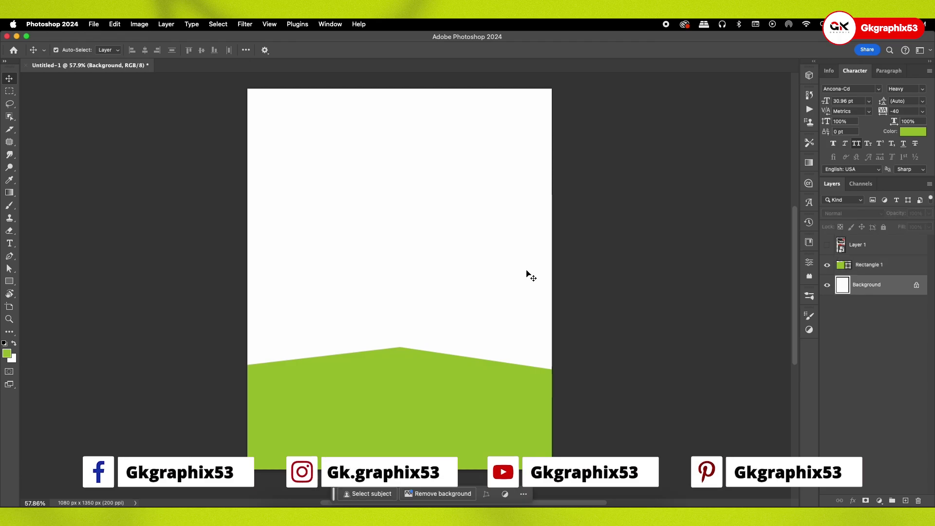
pyautogui.click(10, 283)
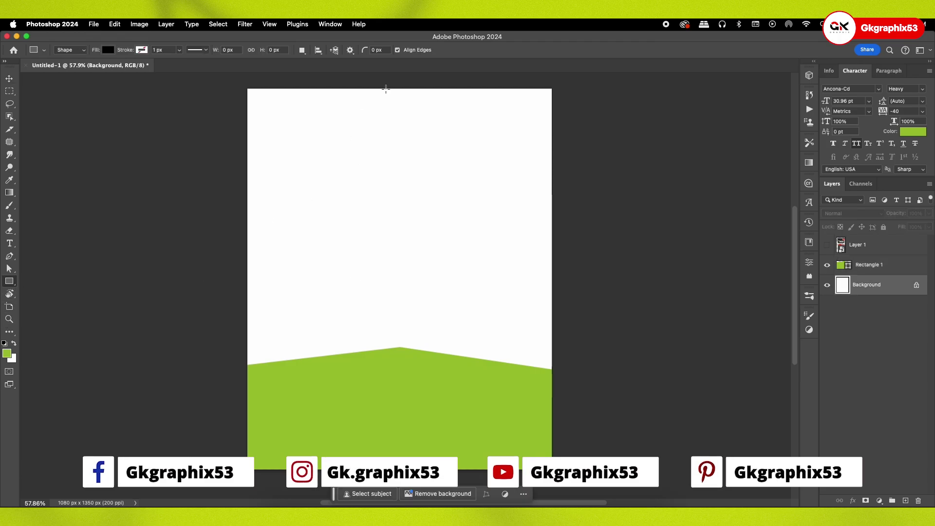
pyautogui.moveTo(405, 87); pyautogui.dragTo(572, 424)
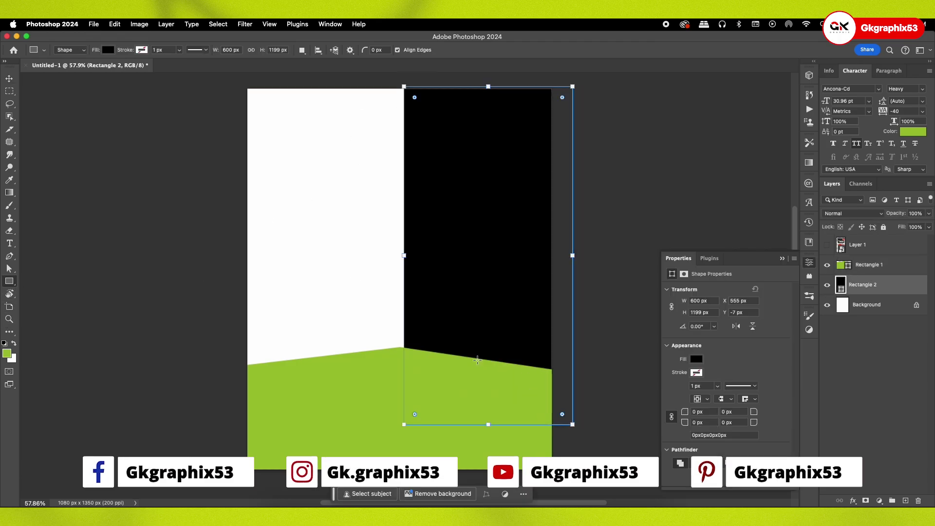
pyautogui.click(7, 73)
pyautogui.scroll(2, 418, 334)
pyautogui.scroll(5, 413, 358)
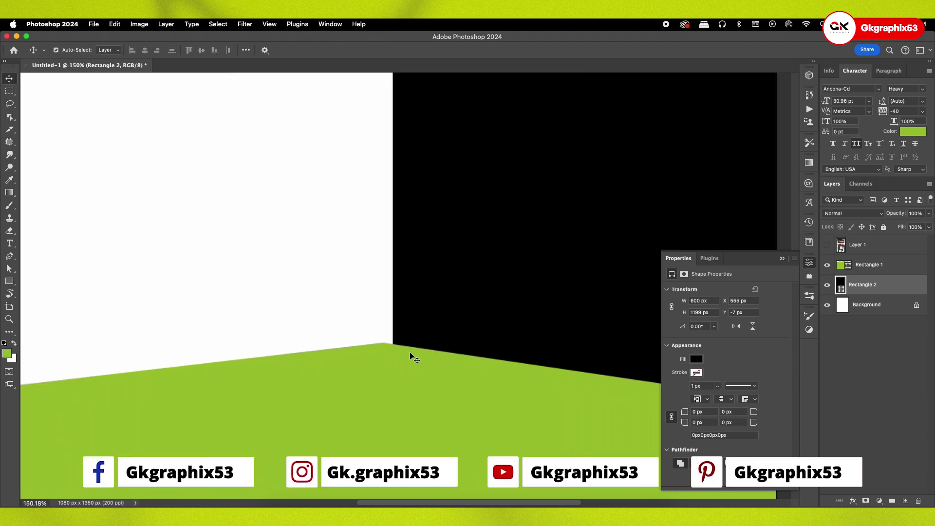
pyautogui.press('Left')
pyautogui.press('Left')
pyautogui.press('Left')
pyautogui.press('Left')
pyautogui.press('Left')
pyautogui.press('Left')
pyautogui.press('Left')
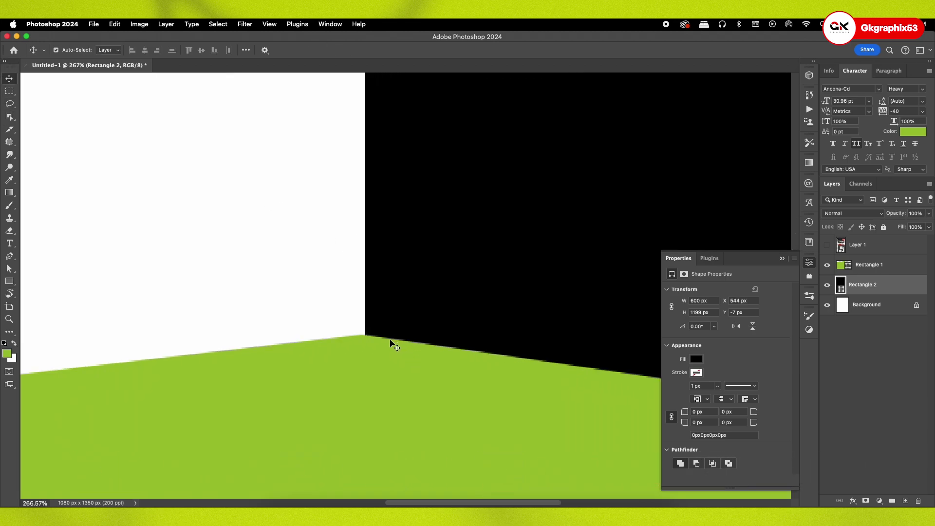
pyautogui.press('Left')
pyautogui.press('Left')
pyautogui.press('super+0')
# Step: Duplicate the black panel and move the copy onto the left half
pyautogui.press('super')
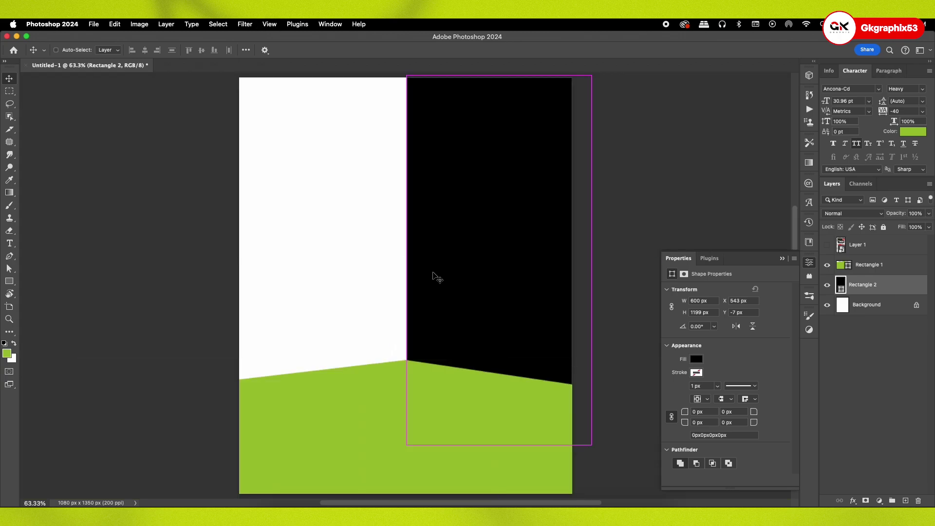
pyautogui.press('super+j')
pyautogui.press('super+t')
pyautogui.press('super+r')
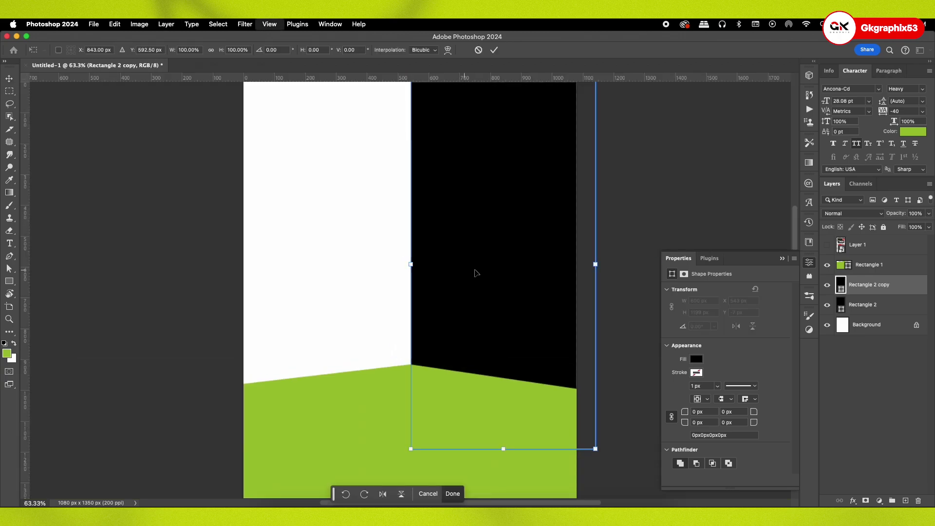
pyautogui.moveTo(477, 274); pyautogui.dragTo(288, 273)
pyautogui.press('Return')
# Step: Nudge the copy right to close the seam and show the face wash again
pyautogui.scroll(5, 407, 368)
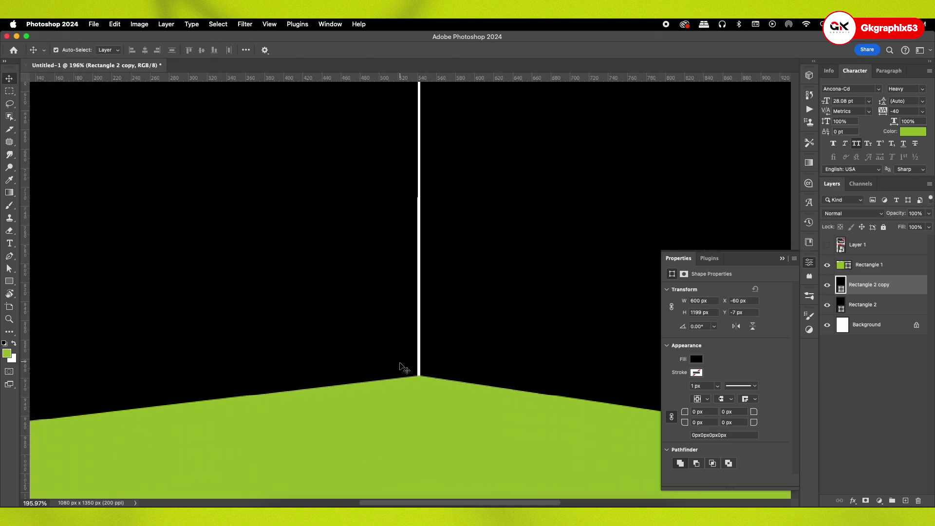
pyautogui.press('Right')
pyautogui.press('Right')
pyautogui.press('Right')
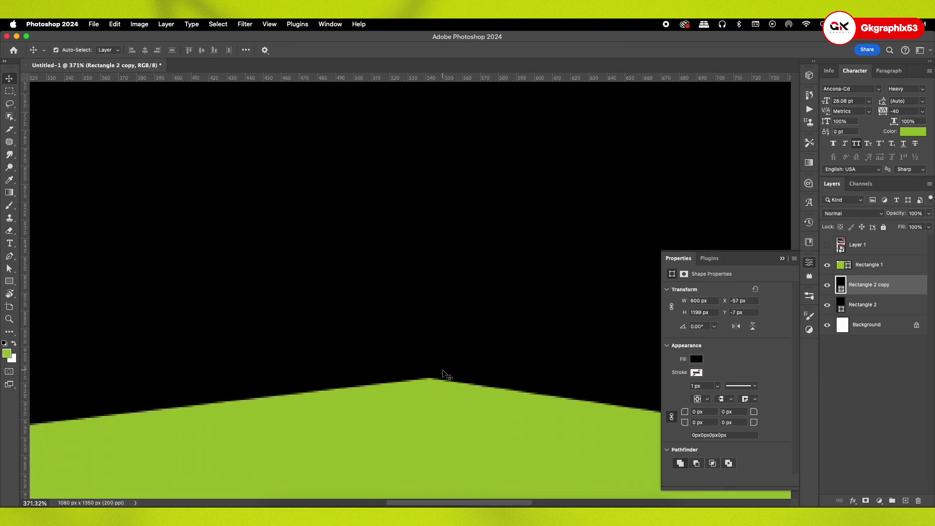
pyautogui.press('super+0')
pyautogui.click(552, 290)
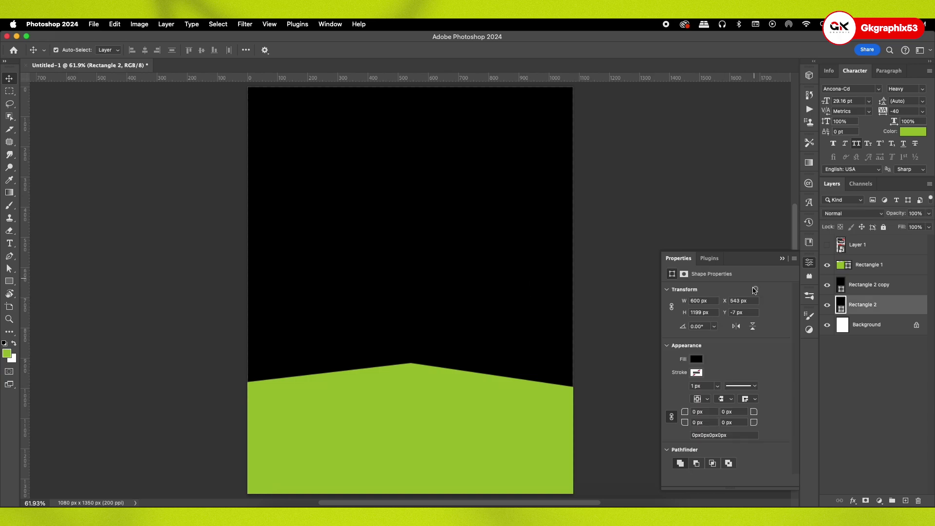
pyautogui.click(826, 246)
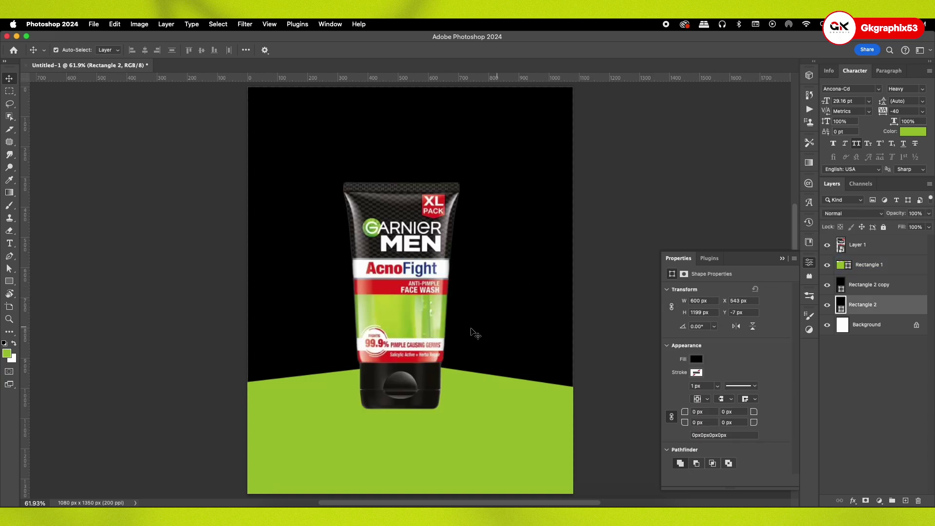
# Step: Fill the right and left wall panels with greens sampled from the product
pyautogui.press('i')
pyautogui.click(371, 297)
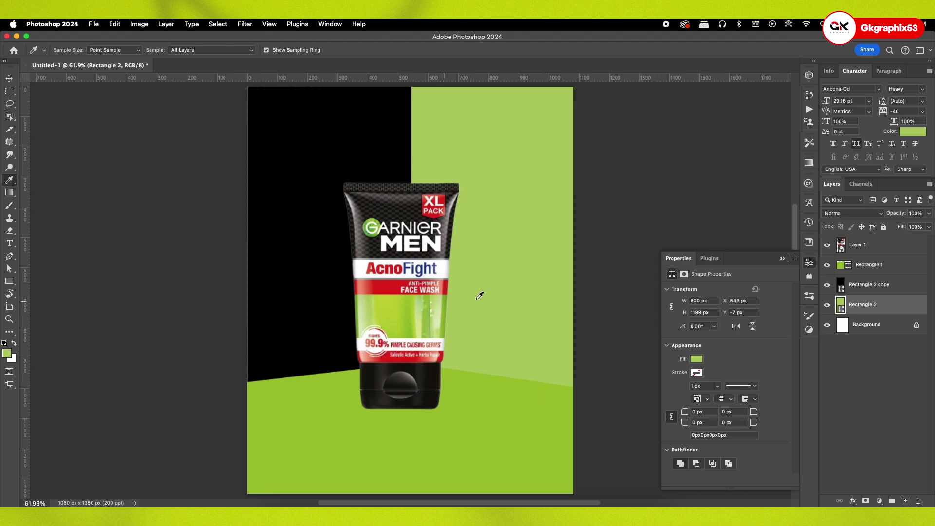
pyautogui.click(782, 261)
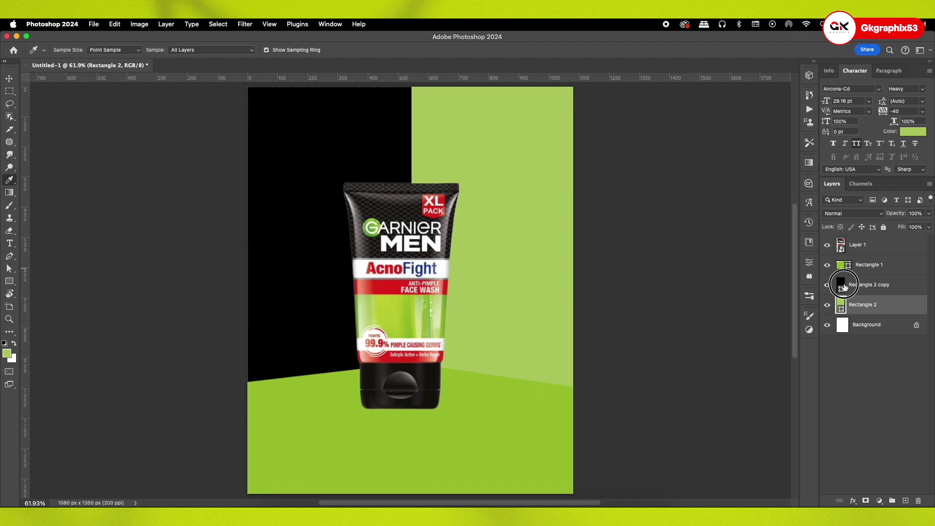
pyautogui.click(869, 285)
pyautogui.click(412, 329)
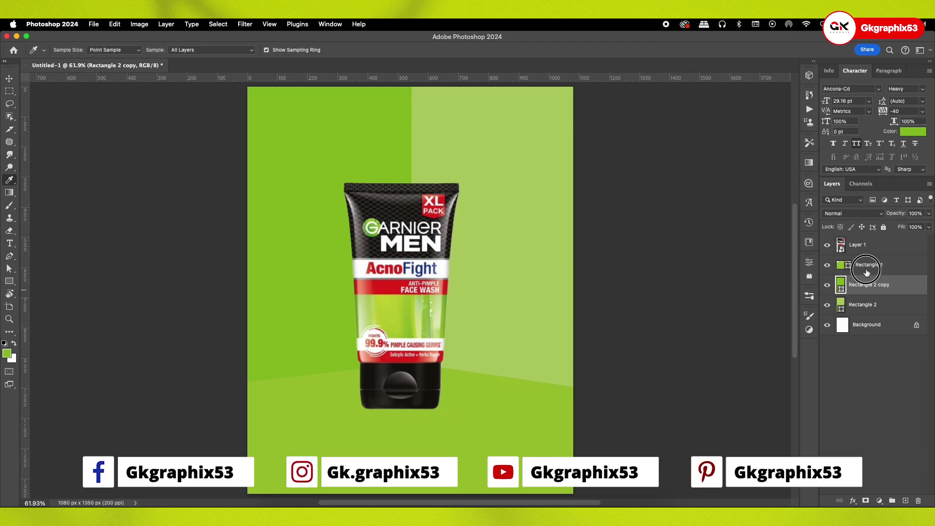
# Step: Recolour the floor rectangle with the bottle's green via its fill colour picker
pyautogui.click(841, 265)
pyautogui.doubleClick(841, 264)
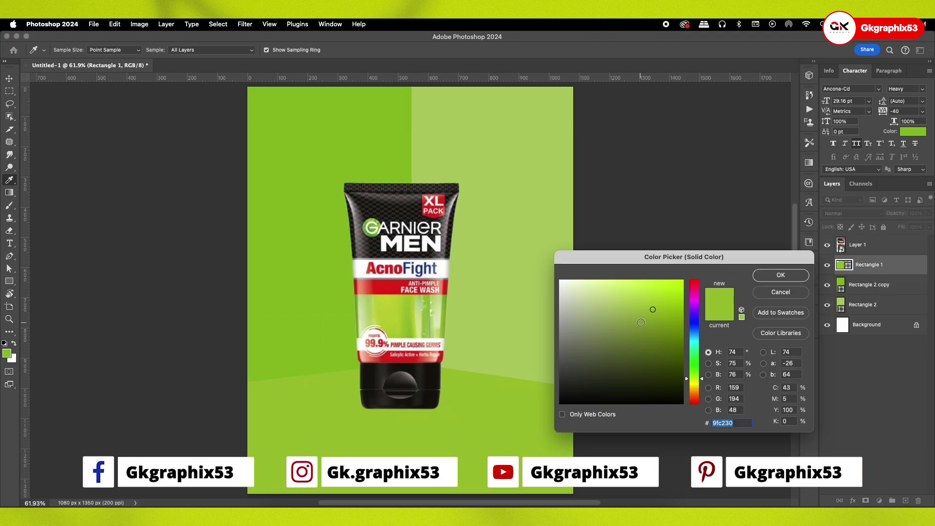
pyautogui.moveTo(641, 323); pyautogui.dragTo(651, 324)
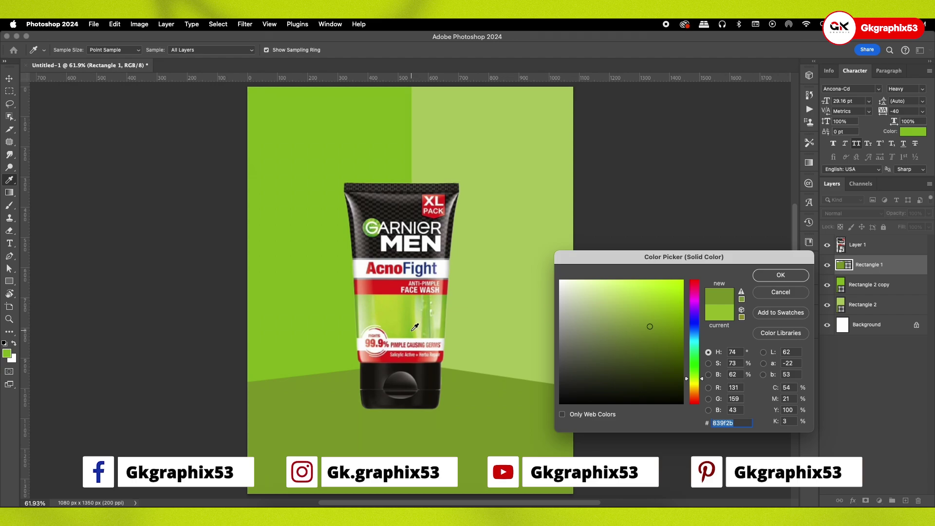
pyautogui.moveTo(415, 327); pyautogui.dragTo(423, 328)
pyautogui.click(780, 276)
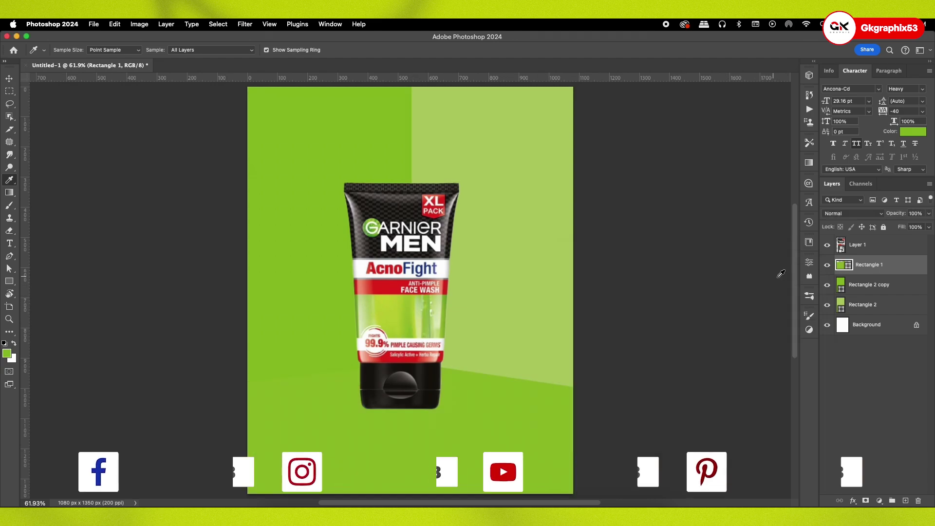
# Step: Hide the face wash and draw a dark radial gradient from the corner on a new layer clipped to the floor
pyautogui.click(827, 245)
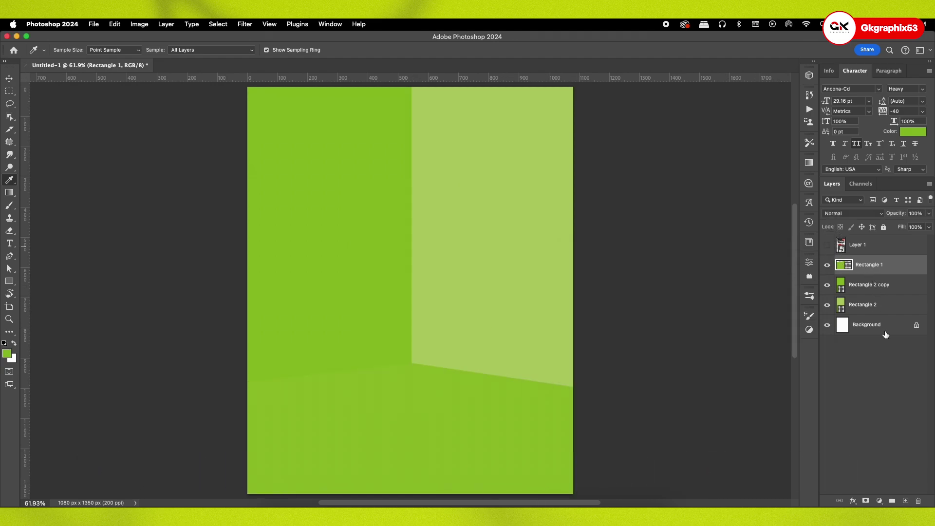
pyautogui.click(913, 501)
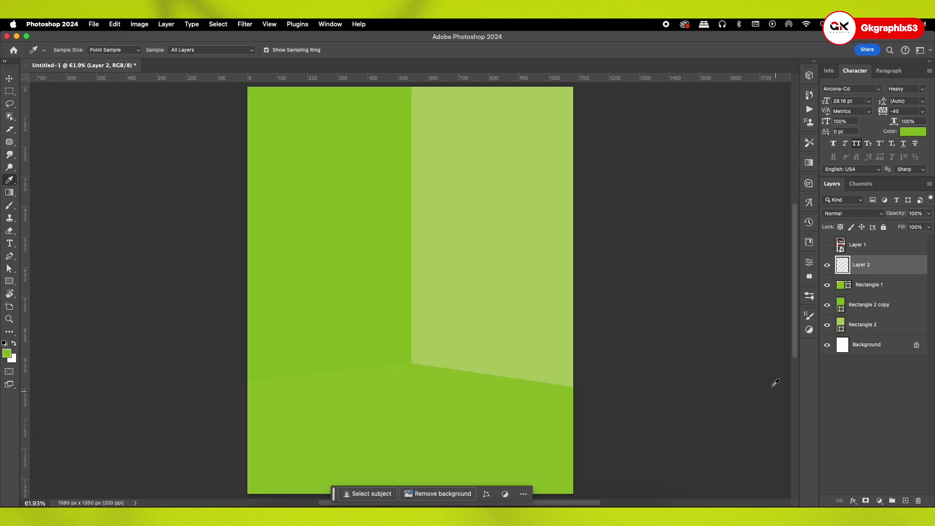
pyautogui.press('g')
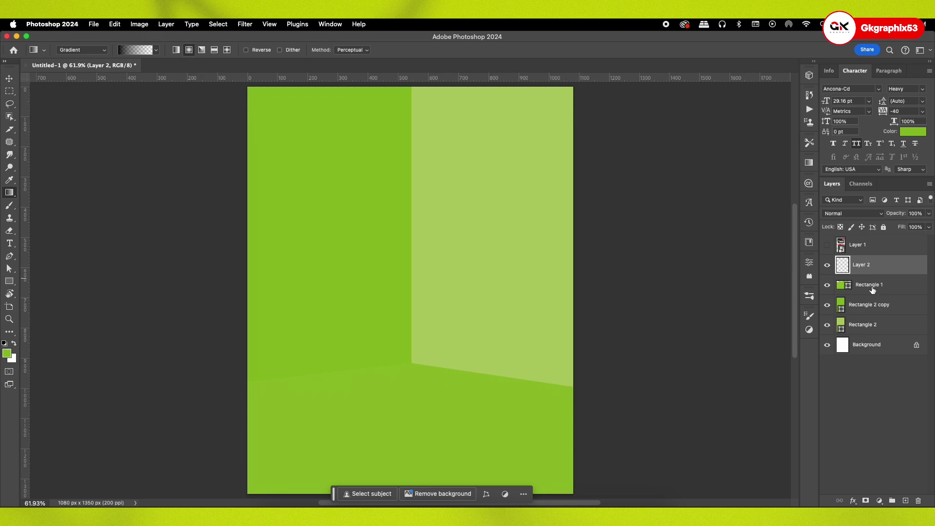
pyautogui.keyDown('alt'); pyautogui.click(860, 274); pyautogui.keyUp('alt')
pyautogui.moveTo(414, 360)
pyautogui.mouseDown()
pyautogui.moveTo(428, 494)
pyautogui.moveTo(413, 482)
pyautogui.moveTo(418, 503)
pyautogui.mouseUp()
pyautogui.scroll(-3, 422, 409)
pyautogui.moveTo(415, 351); pyautogui.dragTo(413, 372)
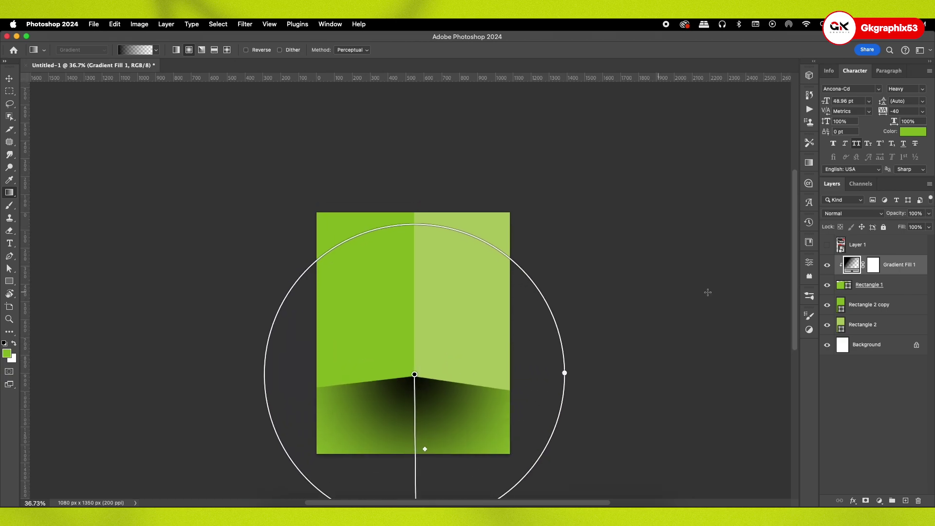
# Step: Set the shadow layer to Color Burn blending and lower its opacity to 33%
pyautogui.click(839, 213)
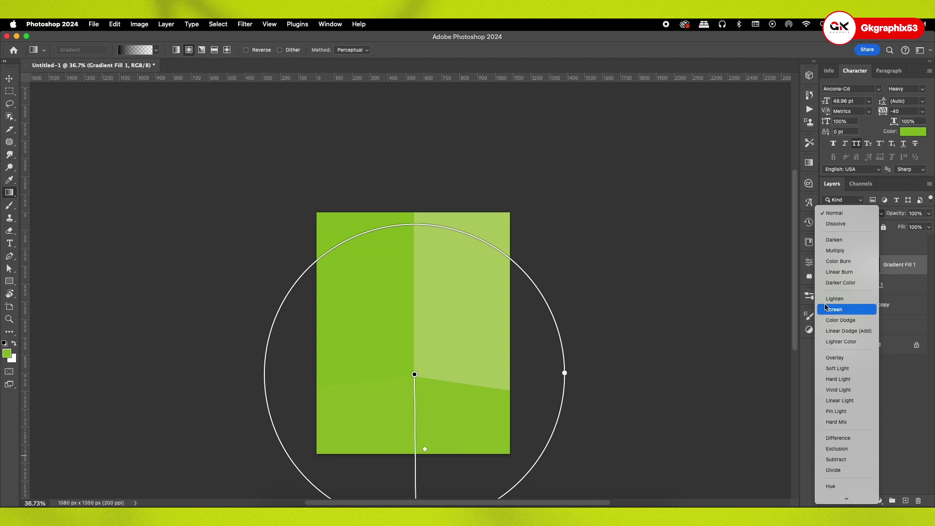
pyautogui.click(830, 267)
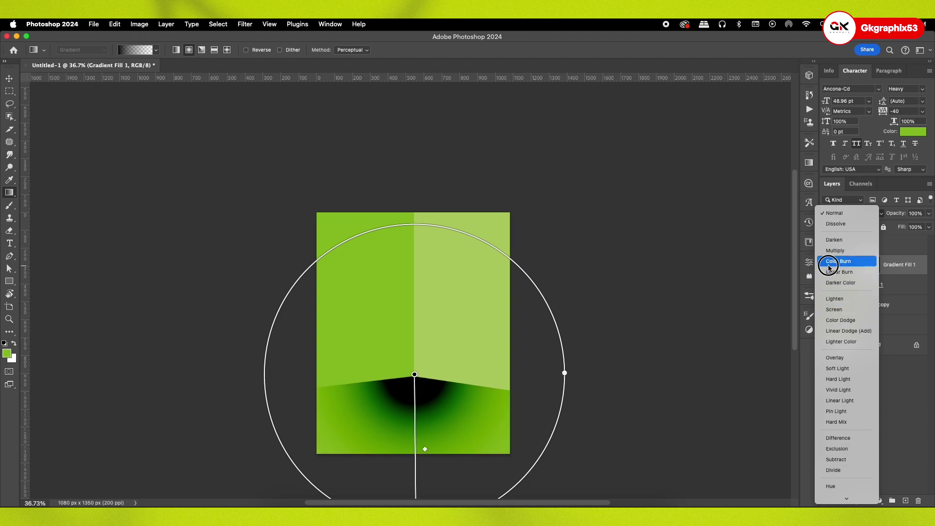
pyautogui.click(927, 214)
pyautogui.moveTo(900, 226); pyautogui.dragTo(899, 226)
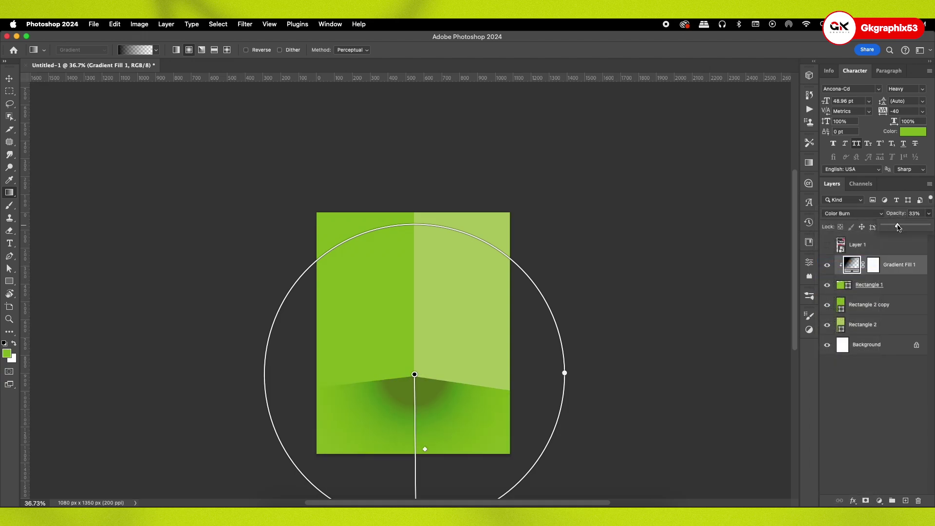
pyautogui.press('v')
pyautogui.scroll(3, 403, 305)
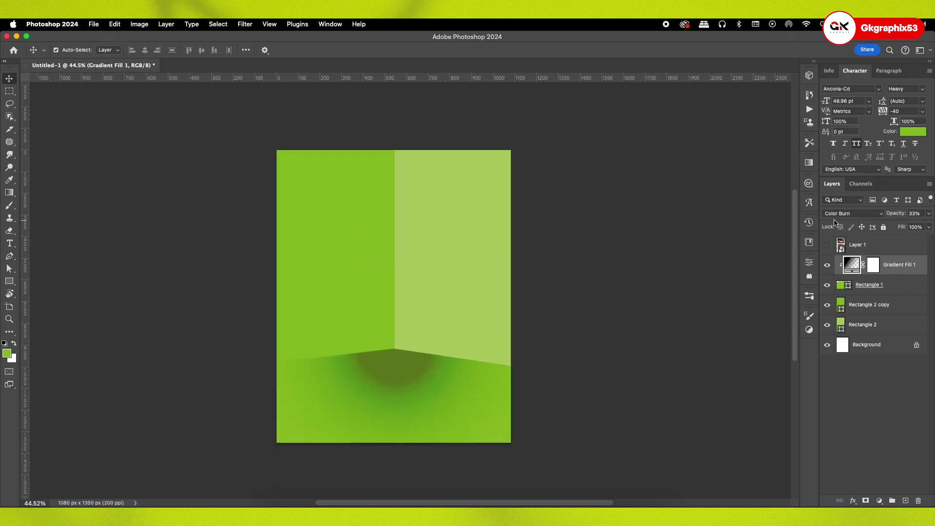
pyautogui.click(838, 214)
# Step: Switch the floor shadow to Darker Color blending and select the left wall panel
pyautogui.click(838, 234)
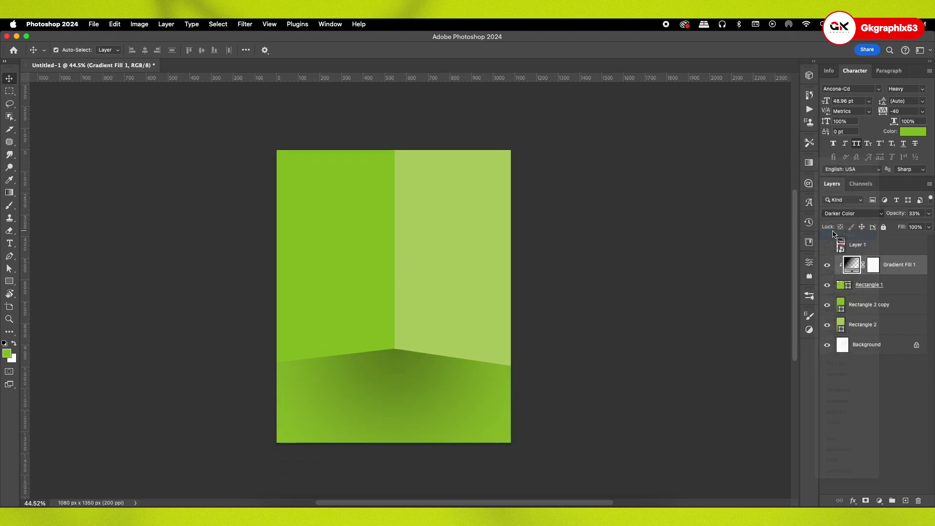
pyautogui.moveTo(850, 245); pyautogui.dragTo(848, 260)
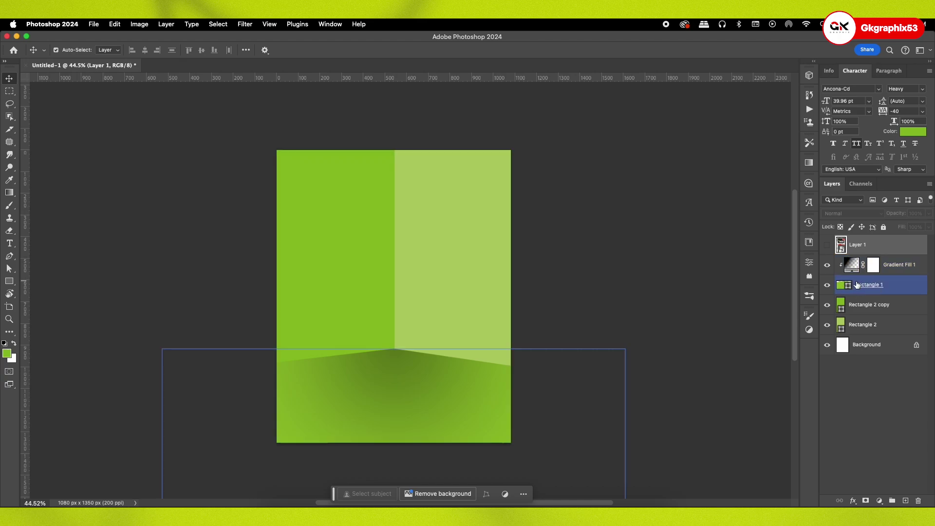
pyautogui.click(860, 305)
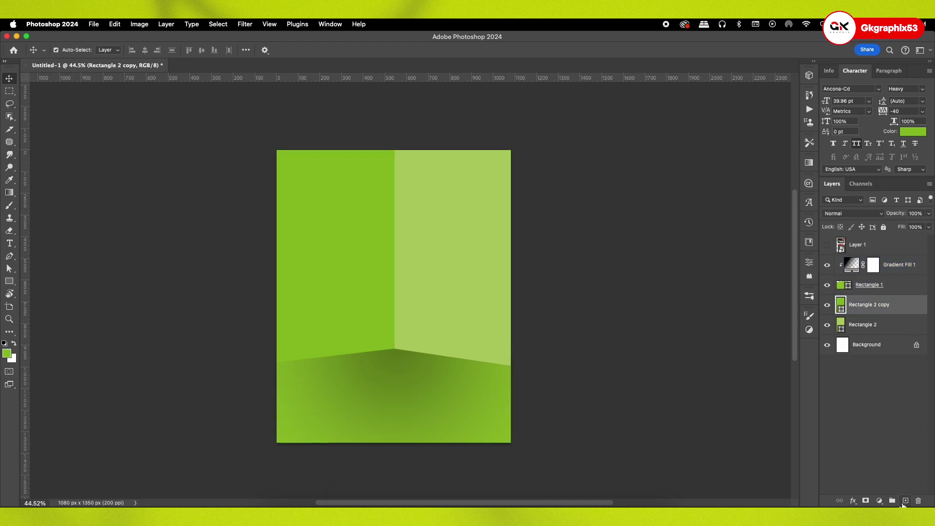
pyautogui.click(899, 268)
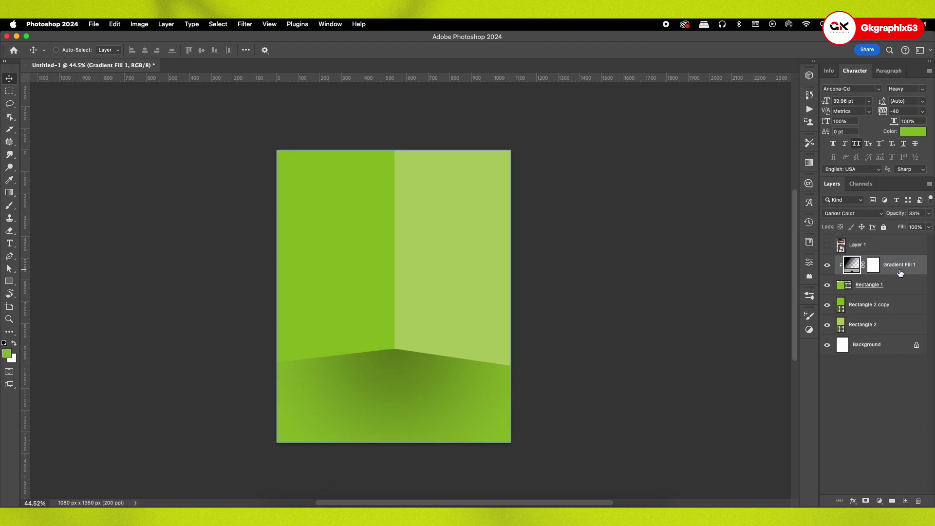
pyautogui.click(871, 310)
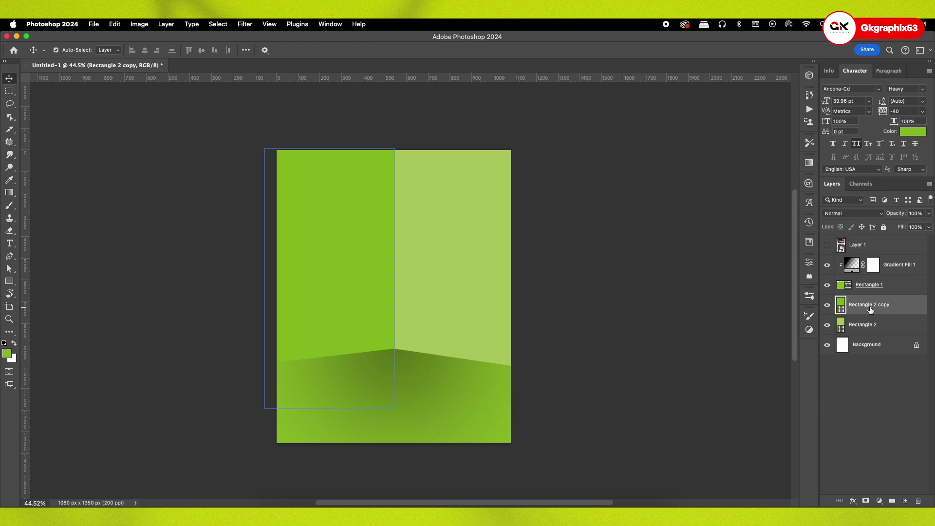
# Step: Add a white-to-transparent radial glow clipped to the left wall, in Overlay mode
pyautogui.click(905, 502)
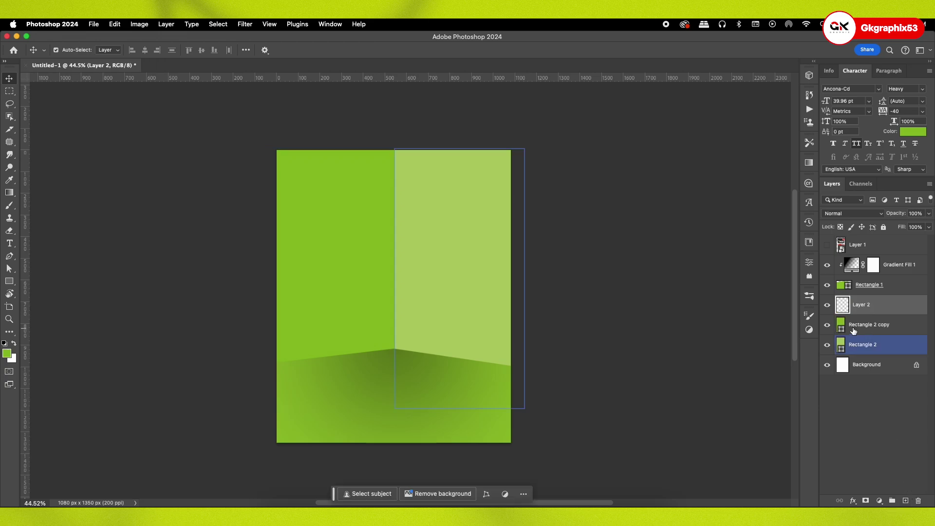
pyautogui.keyDown('alt'); pyautogui.click(857, 315); pyautogui.keyUp('alt')
pyautogui.press('g')
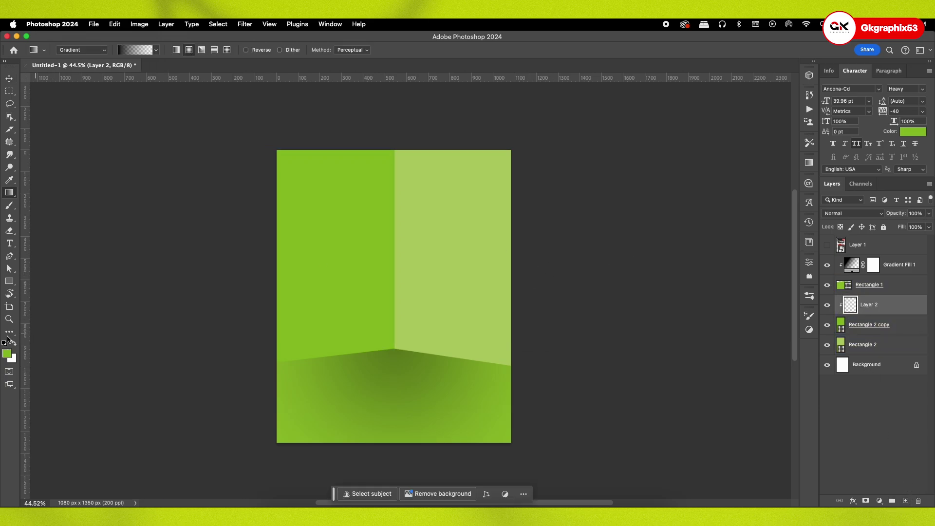
pyautogui.click(14, 344)
pyautogui.click(144, 50)
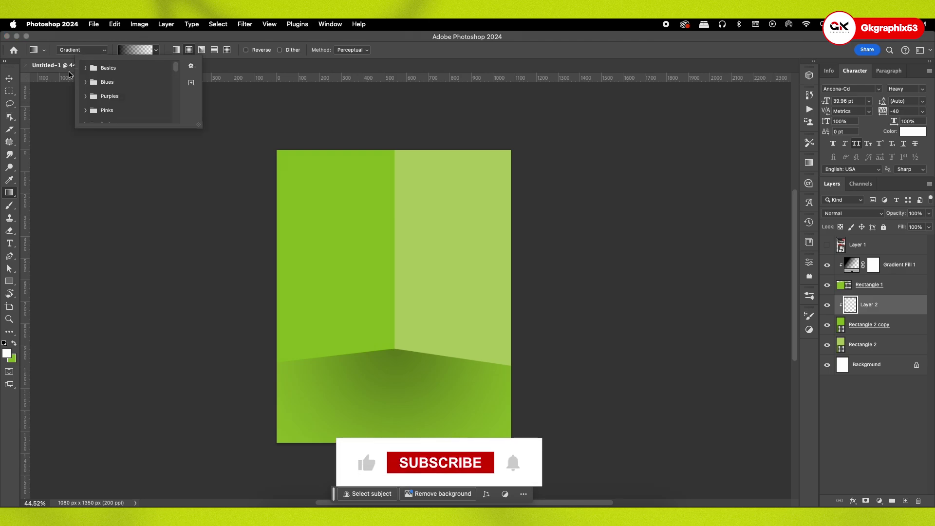
pyautogui.click(86, 67)
pyautogui.click(114, 83)
pyautogui.click(246, 74)
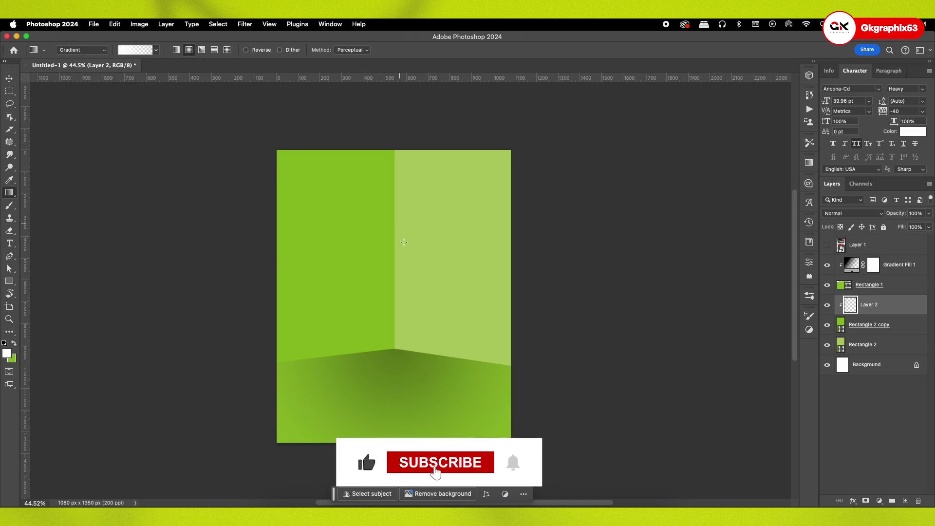
pyautogui.moveTo(388, 232)
pyautogui.mouseDown()
pyautogui.moveTo(382, 382)
pyautogui.moveTo(393, 422)
pyautogui.mouseUp()
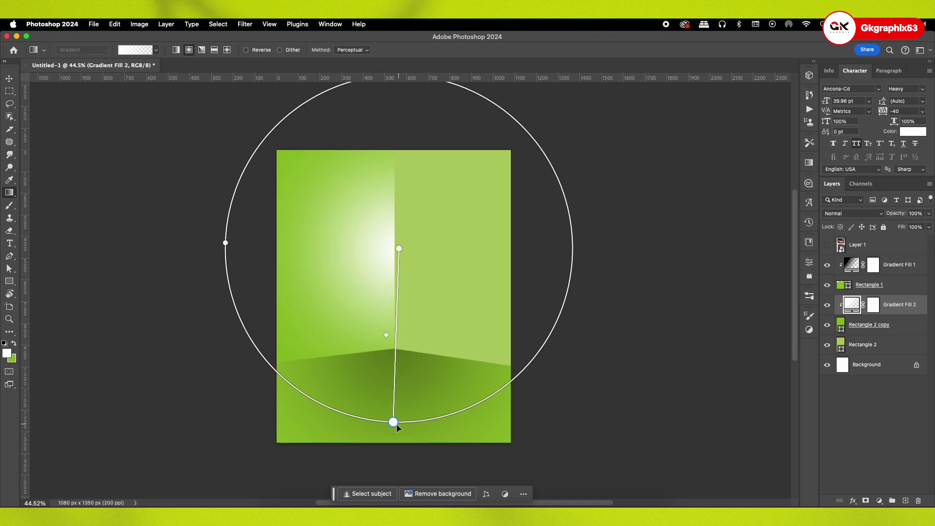
pyautogui.click(849, 214)
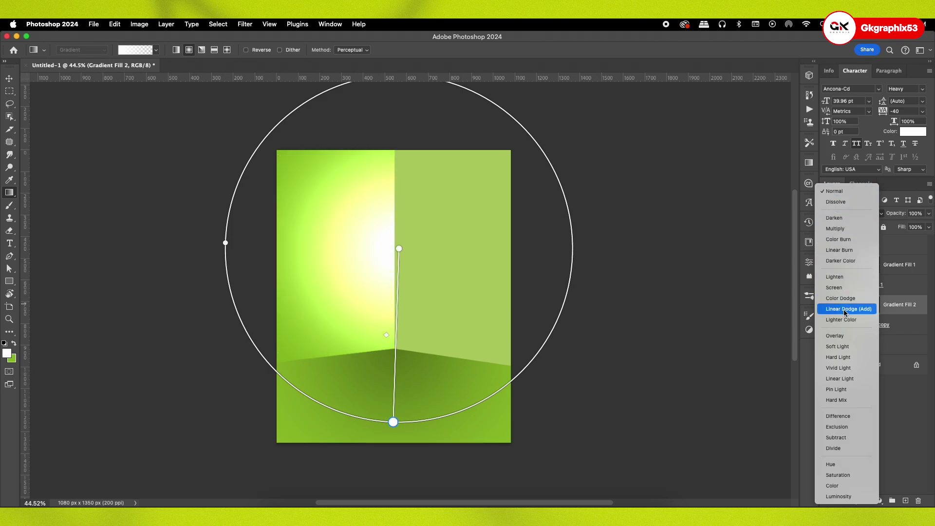
pyautogui.click(846, 334)
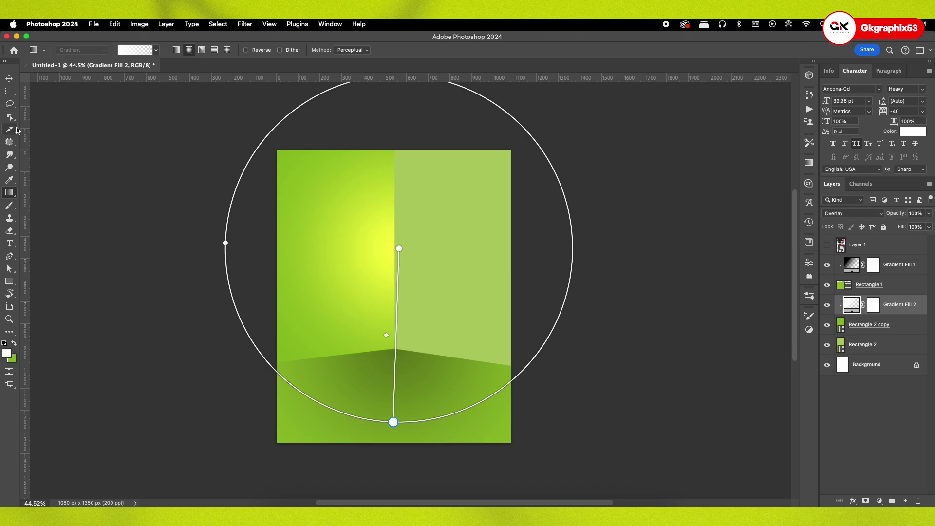
# Step: Set Gradient Fill 1 to Overlay blending at 88% opacity
pyautogui.click(6, 76)
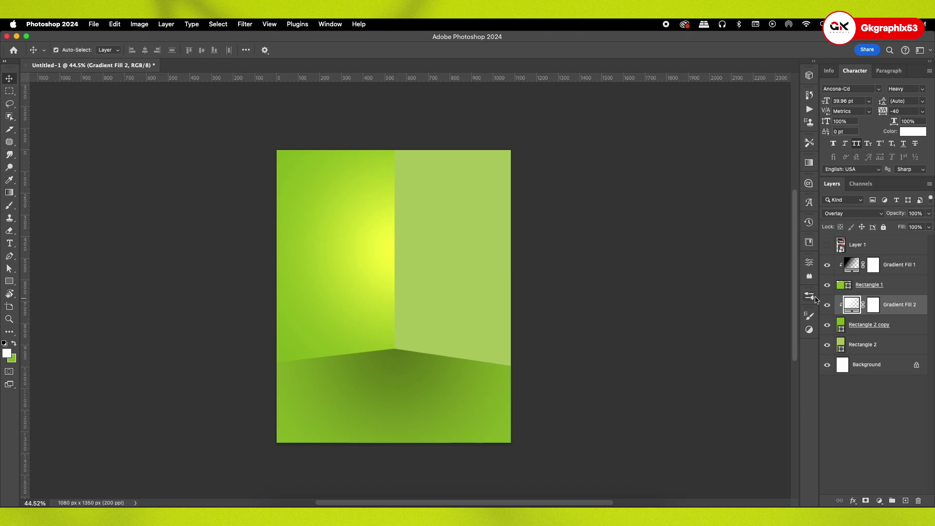
pyautogui.click(899, 265)
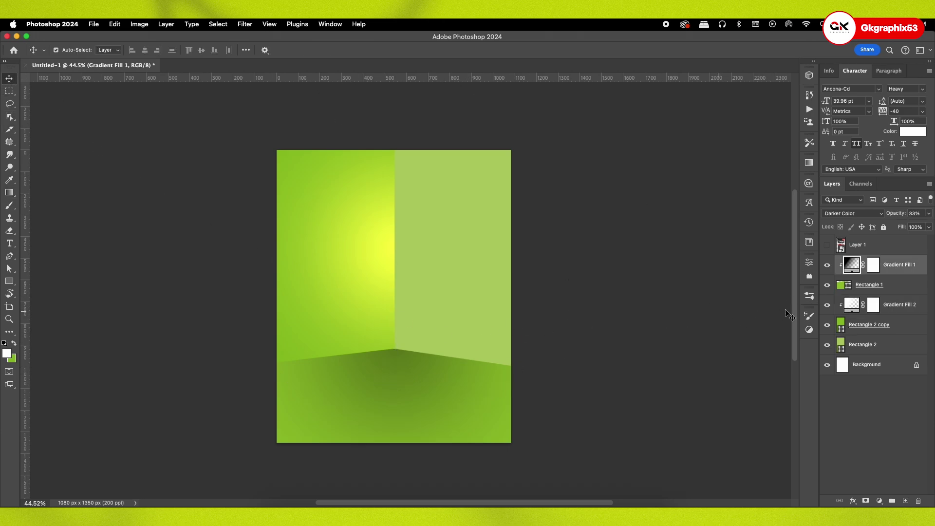
pyautogui.click(852, 214)
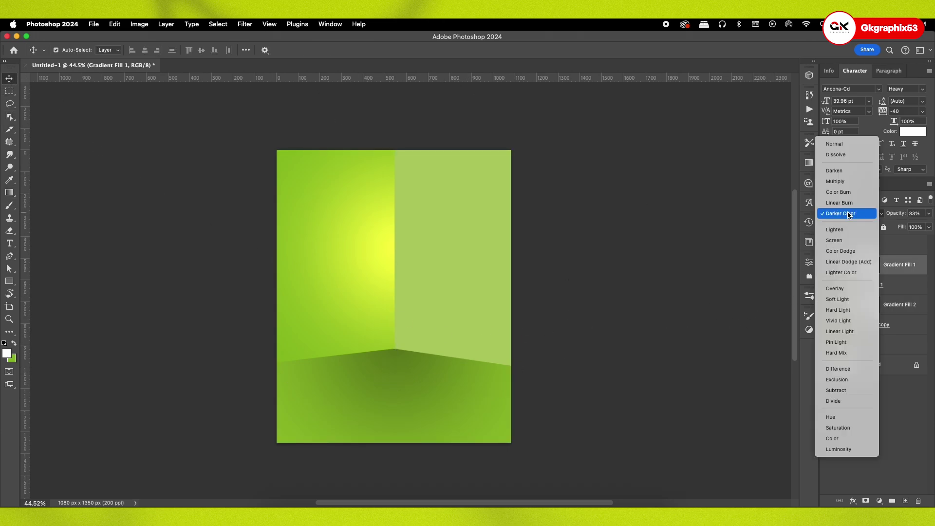
pyautogui.click(840, 290)
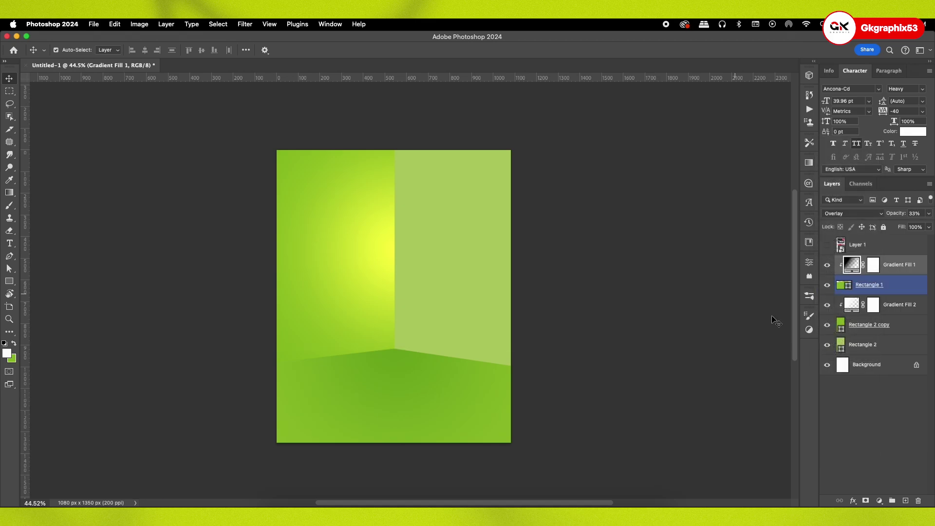
pyautogui.click(930, 213)
pyautogui.moveTo(897, 226); pyautogui.dragTo(920, 227)
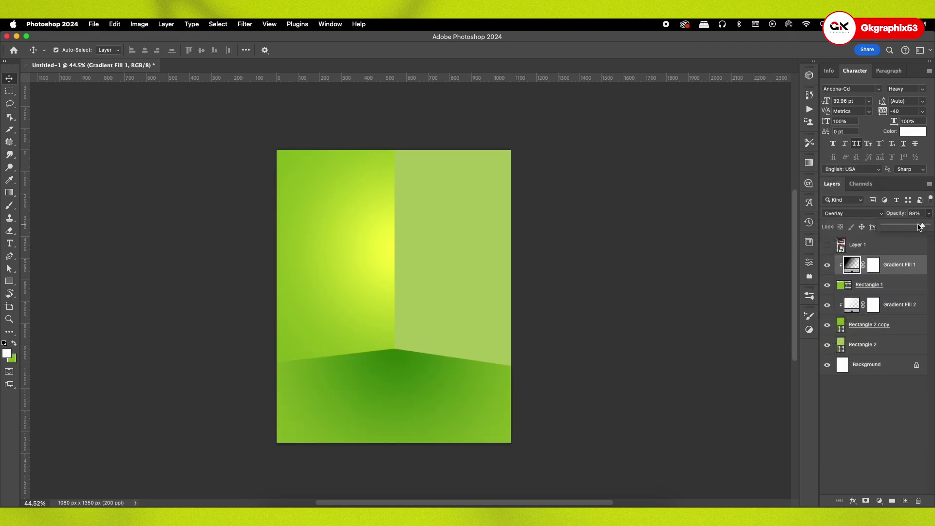
pyautogui.click(442, 250)
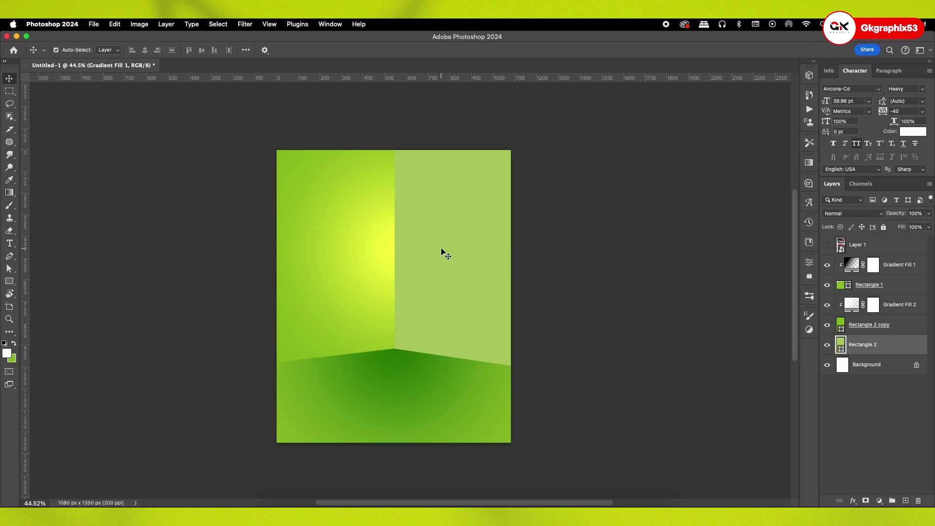
# Step: Duplicate the Gradient Fill 2 glow and clip the copy to Rectangle 2
pyautogui.click(917, 307)
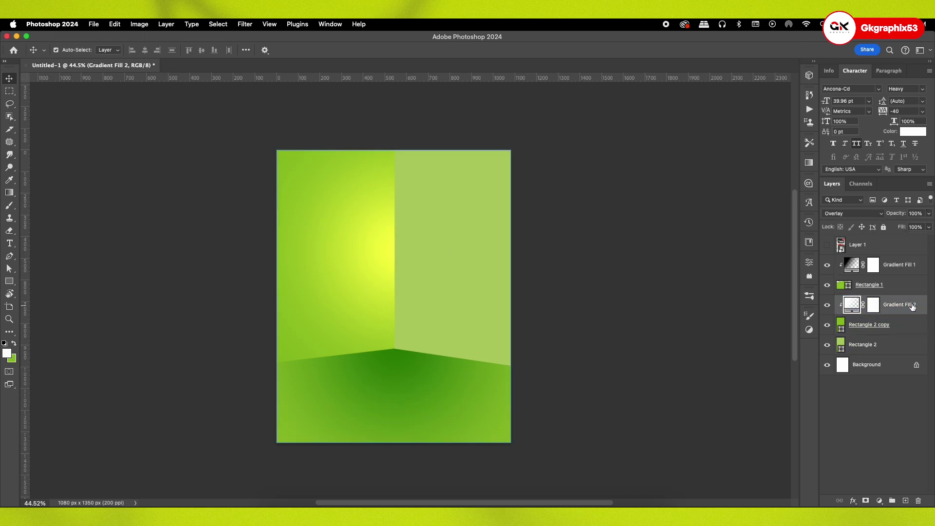
pyautogui.hotkey('ctrl', 'j')
pyautogui.moveTo(912, 306); pyautogui.dragTo(842, 353)
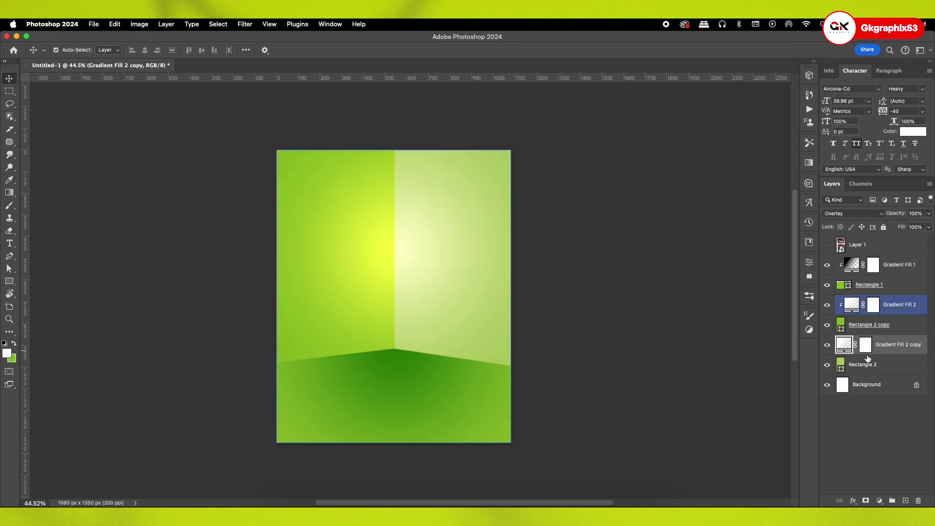
pyautogui.keyDown('alt'); pyautogui.click(843, 353); pyautogui.keyUp('alt')
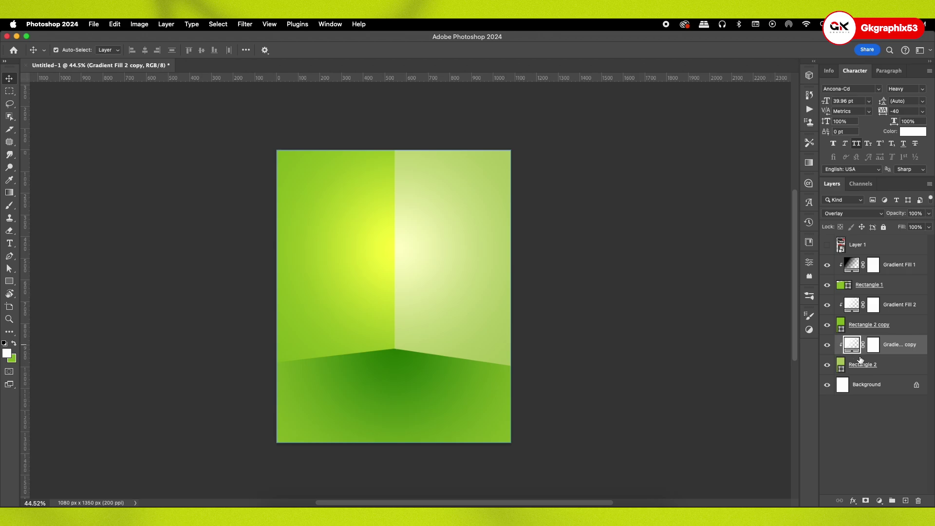
# Step: Review the glow copy's gradient stop colours, closing the editor without changes
pyautogui.doubleClick(852, 345)
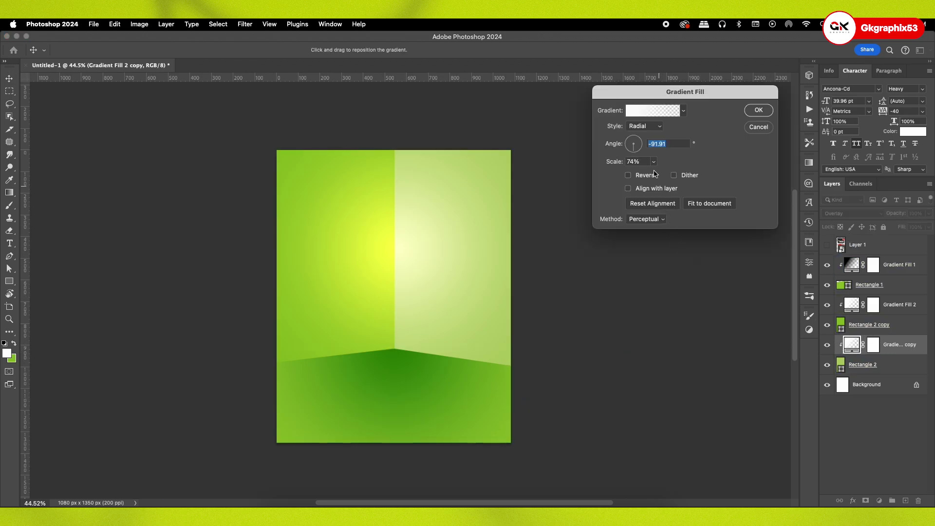
pyautogui.click(635, 108)
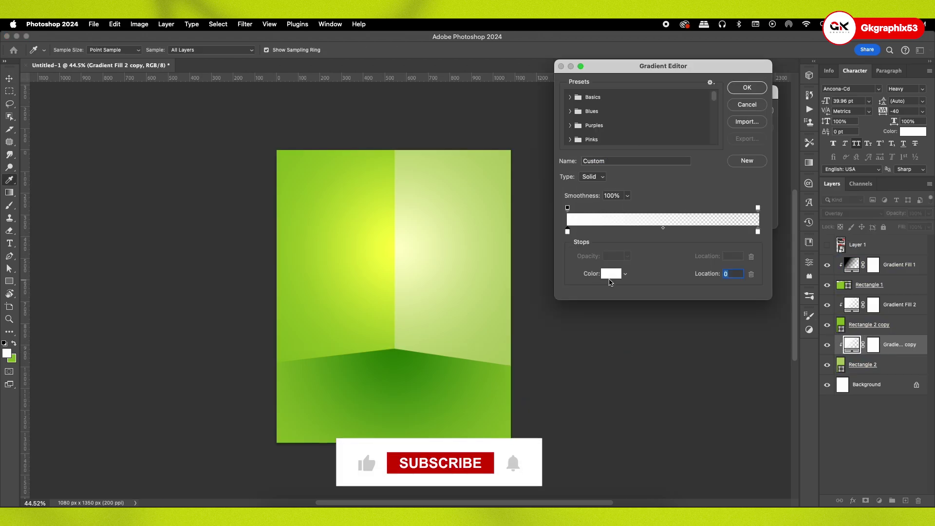
pyautogui.doubleClick(568, 232)
pyautogui.moveTo(580, 346); pyautogui.dragTo(560, 404)
pyautogui.moveTo(582, 363); pyautogui.dragTo(562, 356)
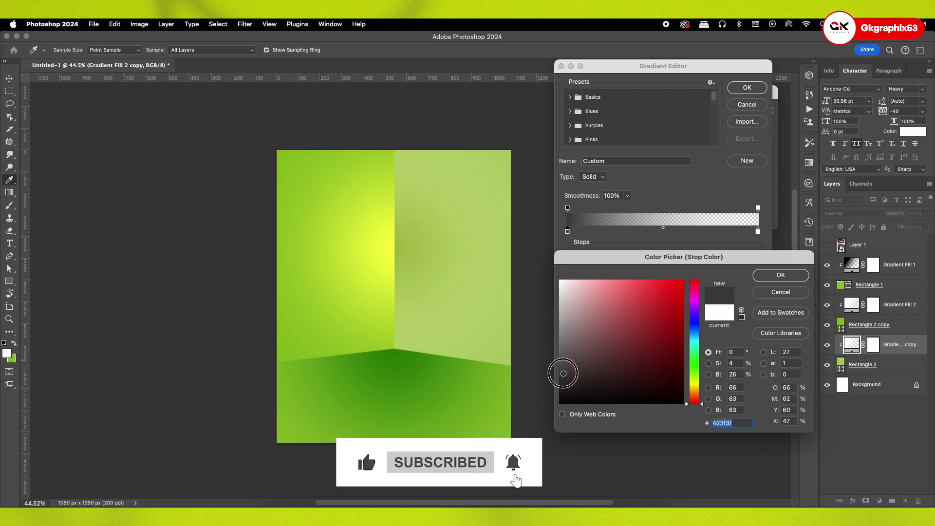
pyautogui.click(781, 292)
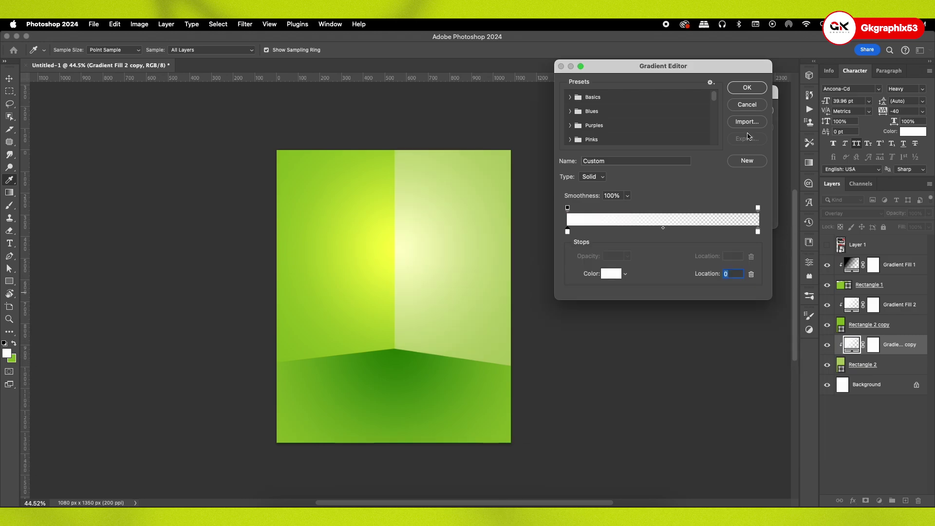
pyautogui.click(747, 87)
pyautogui.click(757, 103)
# Step: Keep the right wall glow in Overlay and lower it to 60% opacity
pyautogui.press('v')
pyautogui.click(900, 304)
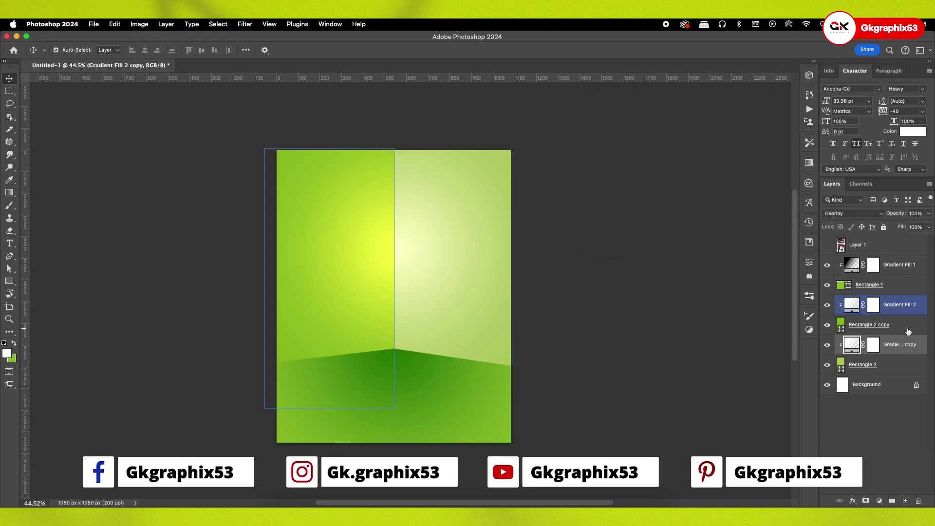
pyautogui.click(901, 343)
pyautogui.click(853, 213)
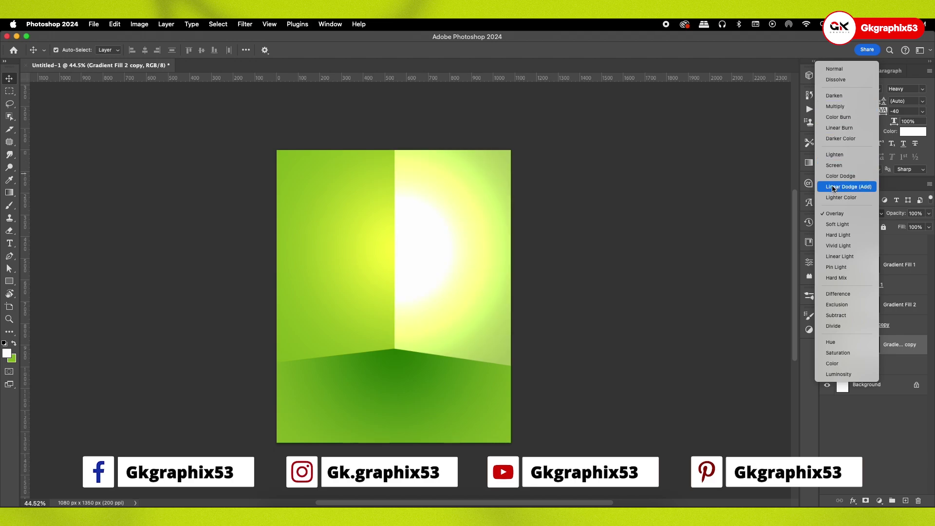
pyautogui.click(835, 214)
pyautogui.click(928, 213)
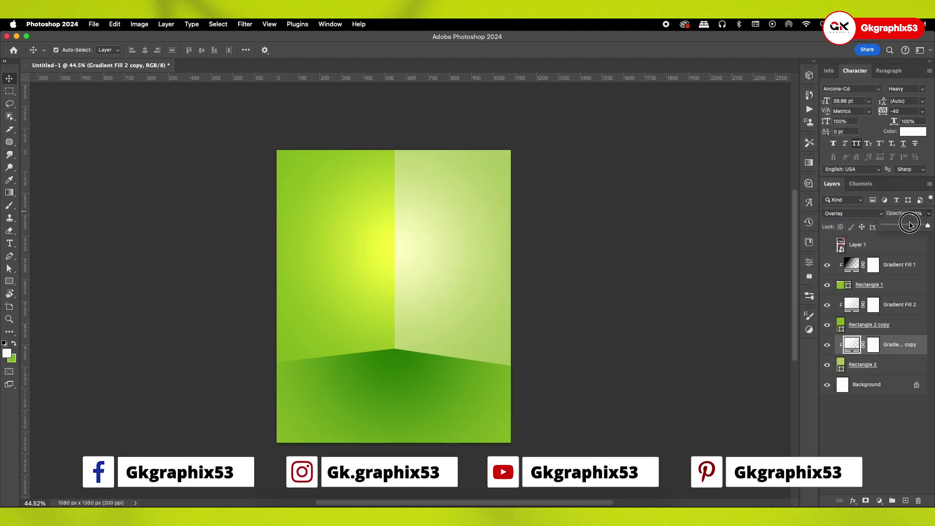
pyautogui.moveTo(910, 224); pyautogui.dragTo(912, 226)
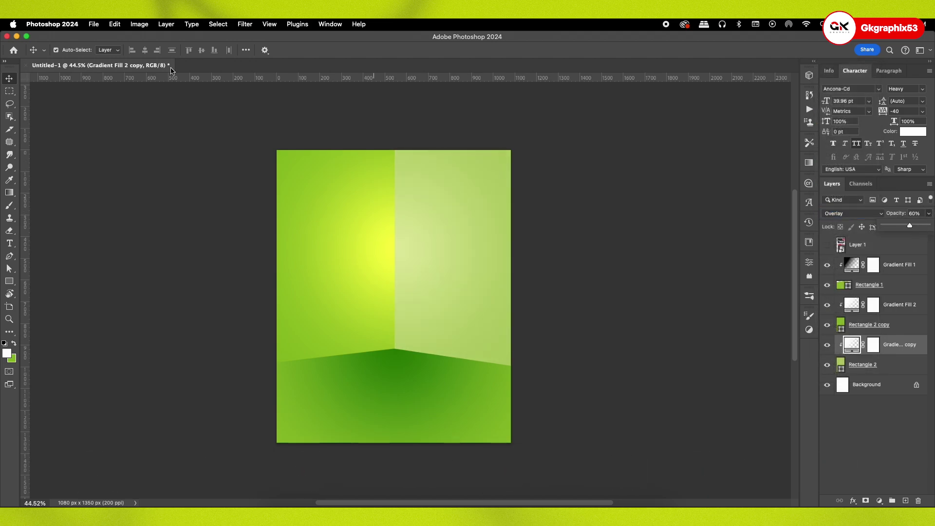
pyautogui.moveTo(367, 257); pyautogui.dragTo(365, 270)
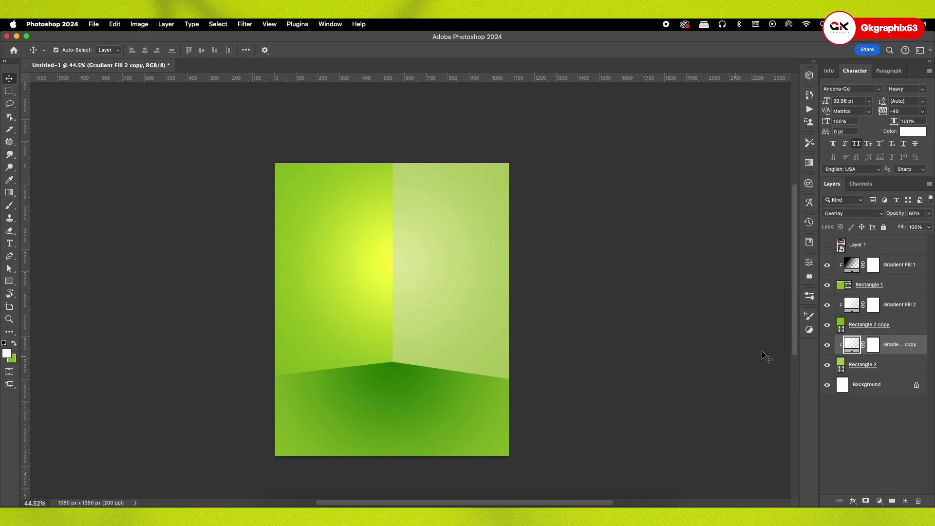
# Step: Change the right wall's Rectangle 2 fill to a brighter lime green
pyautogui.click(862, 364)
pyautogui.doubleClick(841, 365)
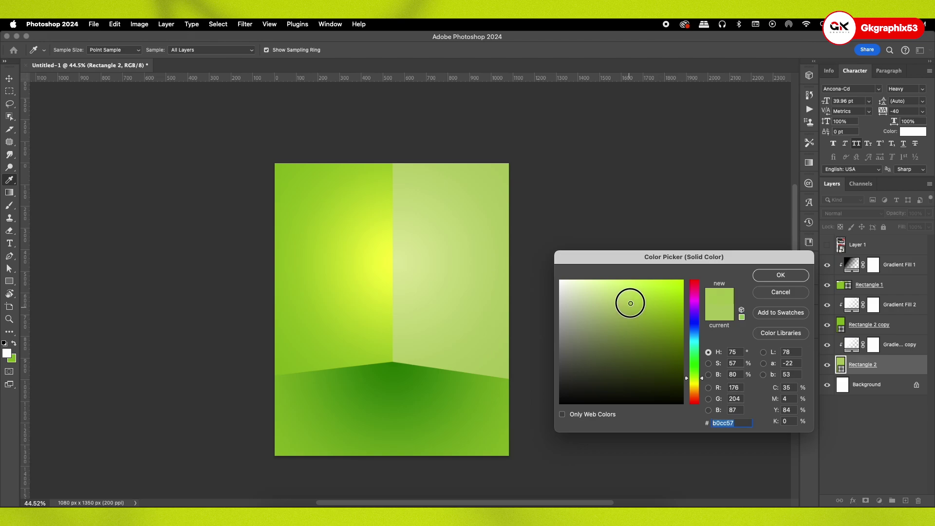
pyautogui.moveTo(635, 307)
pyautogui.mouseDown()
pyautogui.moveTo(648, 308)
pyautogui.moveTo(632, 300)
pyautogui.mouseUp()
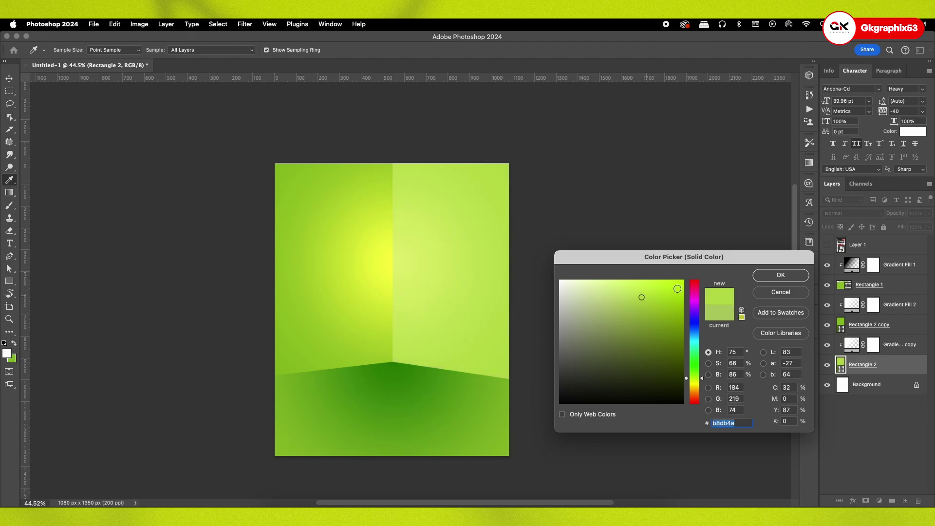
pyautogui.click(781, 275)
# Step: Replace the right wall's glow with a copy of Gradient Fill 1 clipped to Rectangle 2, in Overlay
pyautogui.moveTo(853, 345); pyautogui.dragTo(837, 247)
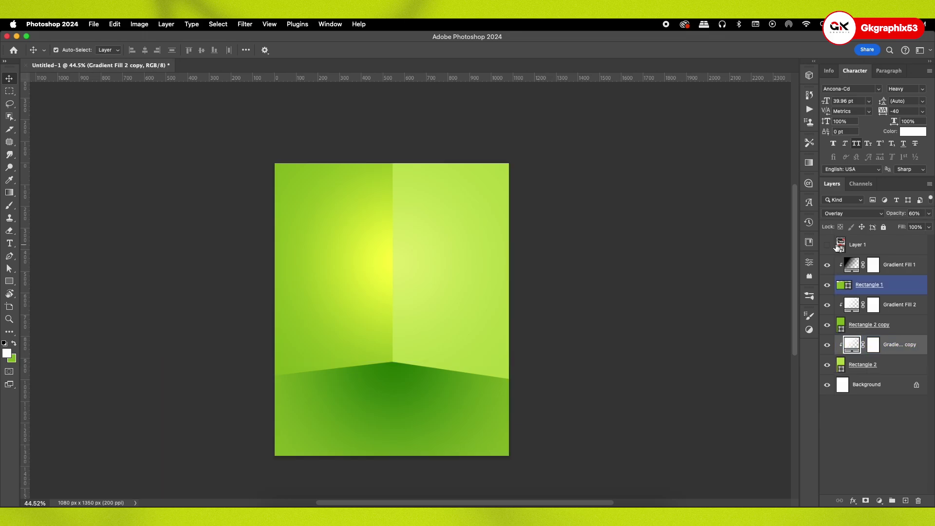
pyautogui.press('Delete')
pyautogui.click(901, 269)
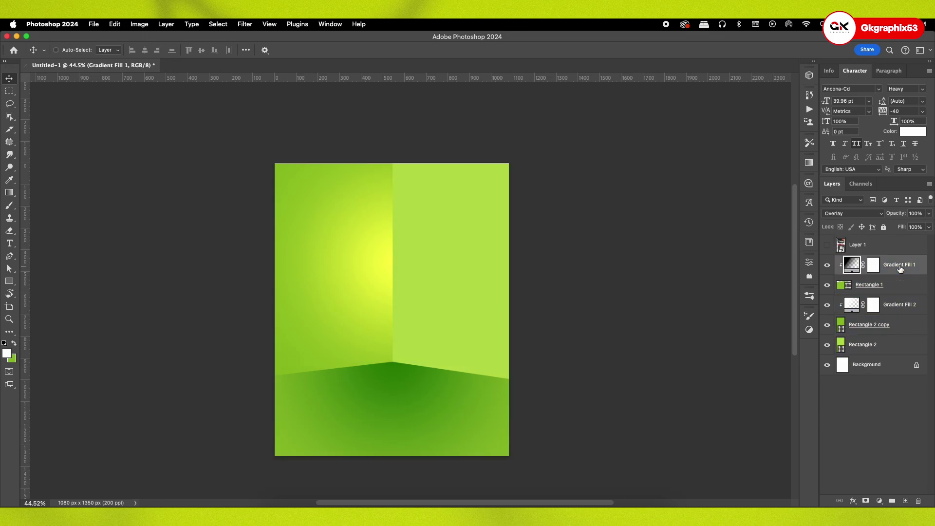
pyautogui.moveTo(901, 269); pyautogui.dragTo(847, 341)
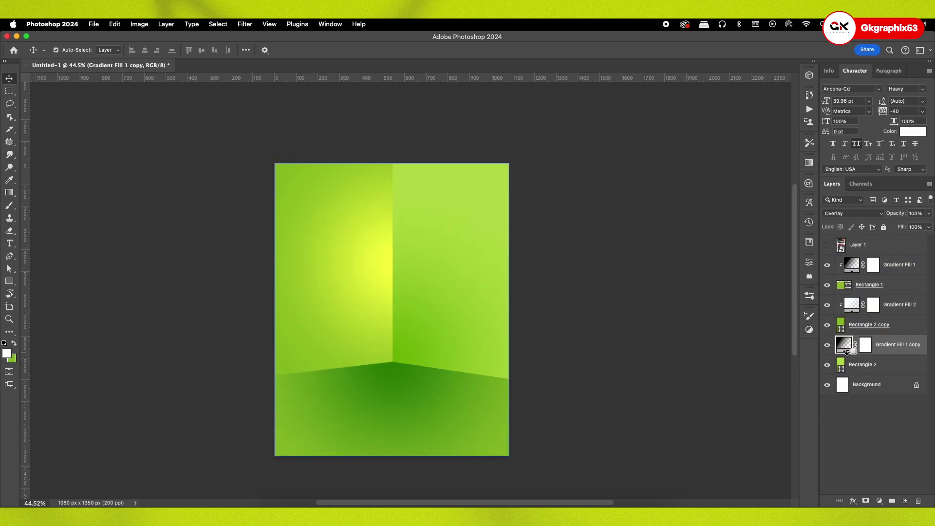
pyautogui.press('super+alt+g')
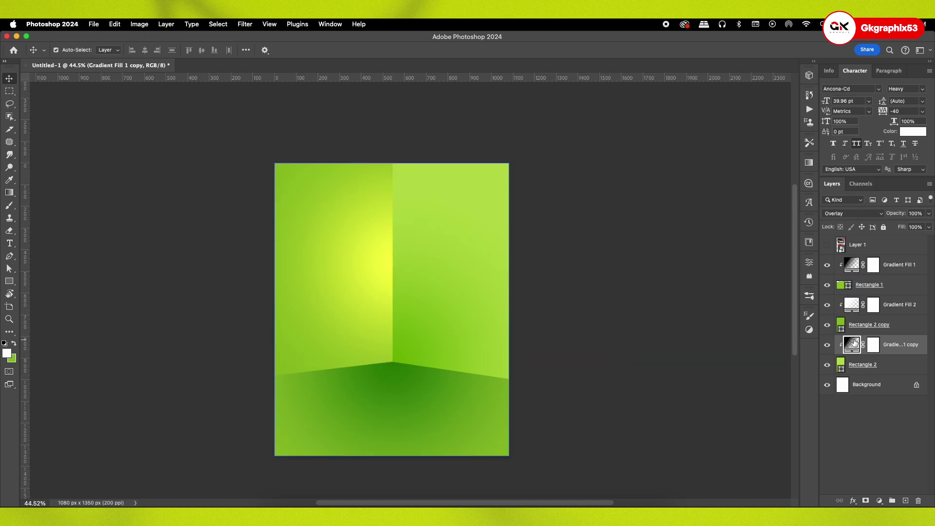
pyautogui.click(849, 213)
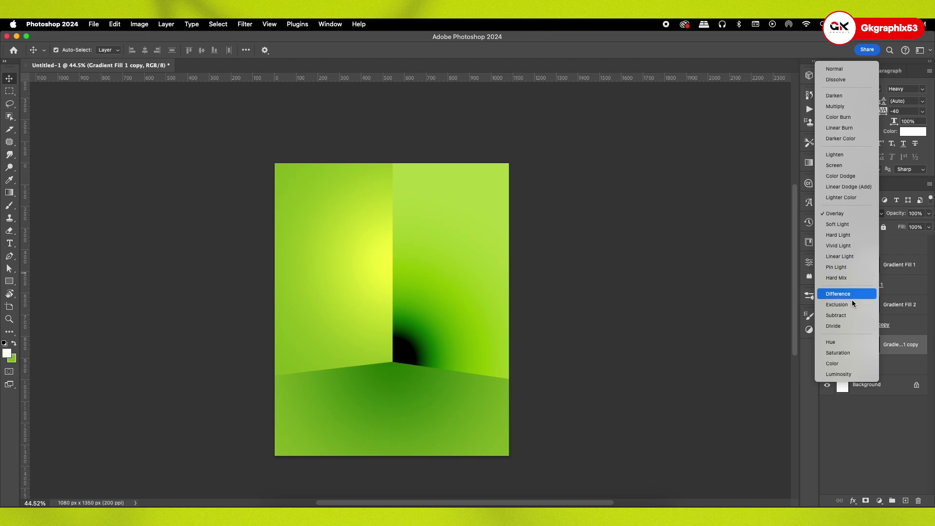
pyautogui.click(876, 455)
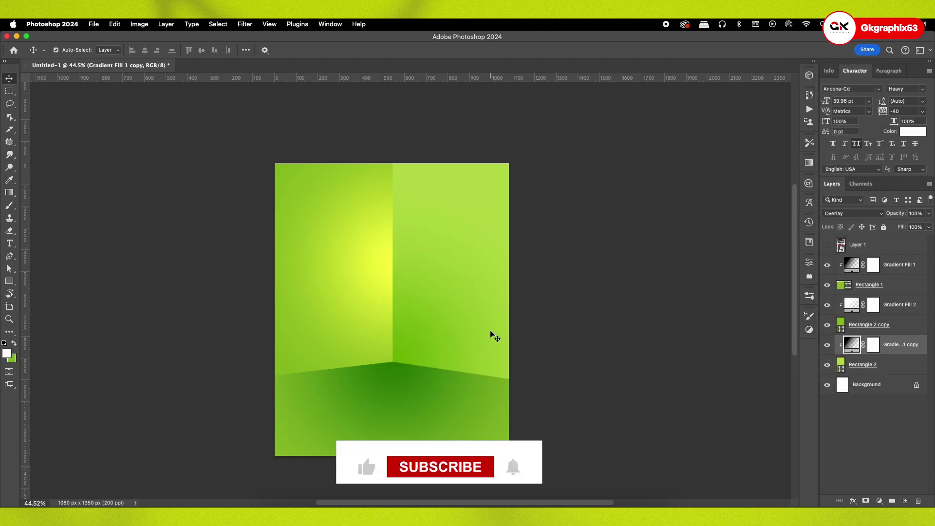
pyautogui.moveTo(500, 316); pyautogui.dragTo(498, 314)
# Step: Select Gradient Fill 1 and switch the shape tool to Ellipse
pyautogui.moveTo(414, 314); pyautogui.dragTo(417, 314)
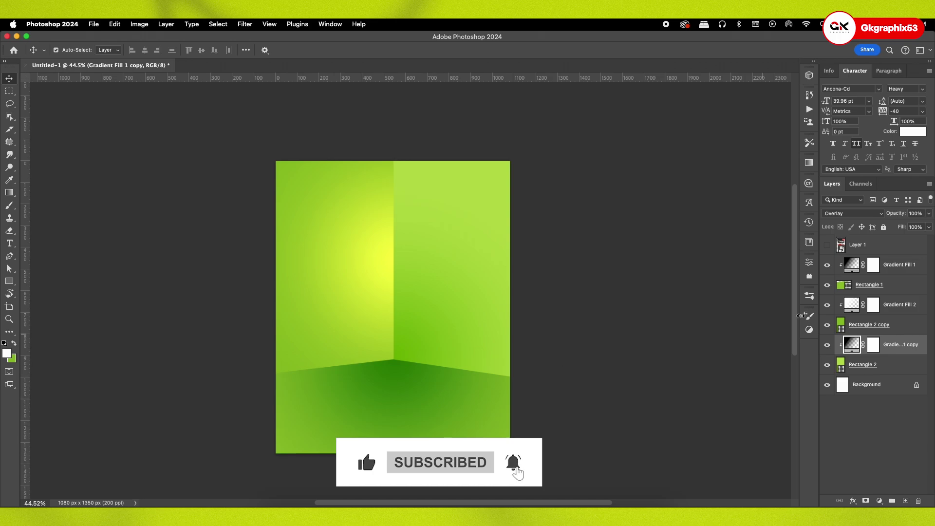
pyautogui.click(892, 266)
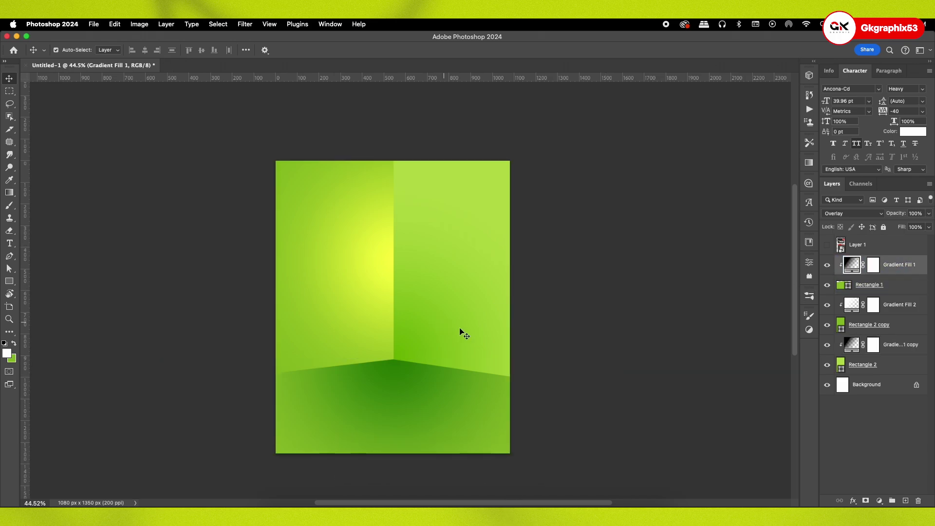
pyautogui.click(10, 281)
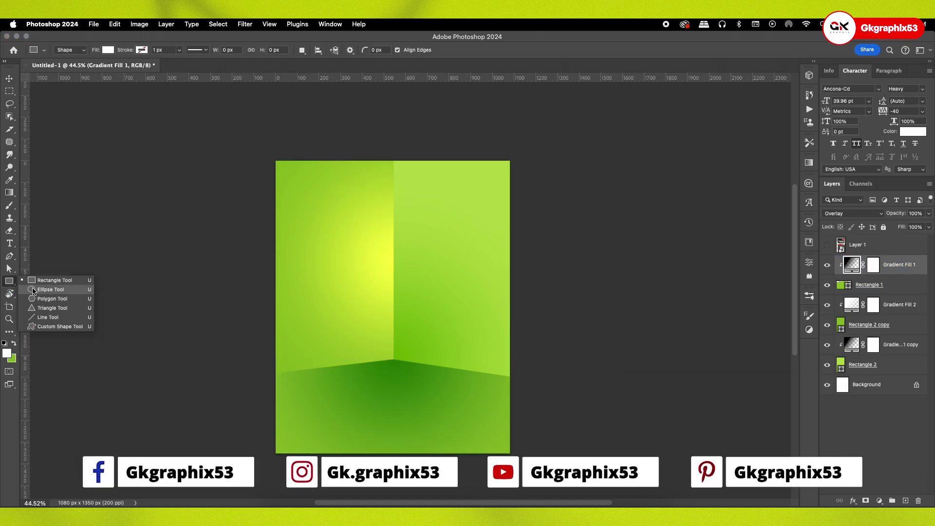
pyautogui.click(33, 291)
# Step: Show the face wash tube, scale it to about 91.5% and raise it onto the floor line
pyautogui.click(828, 248)
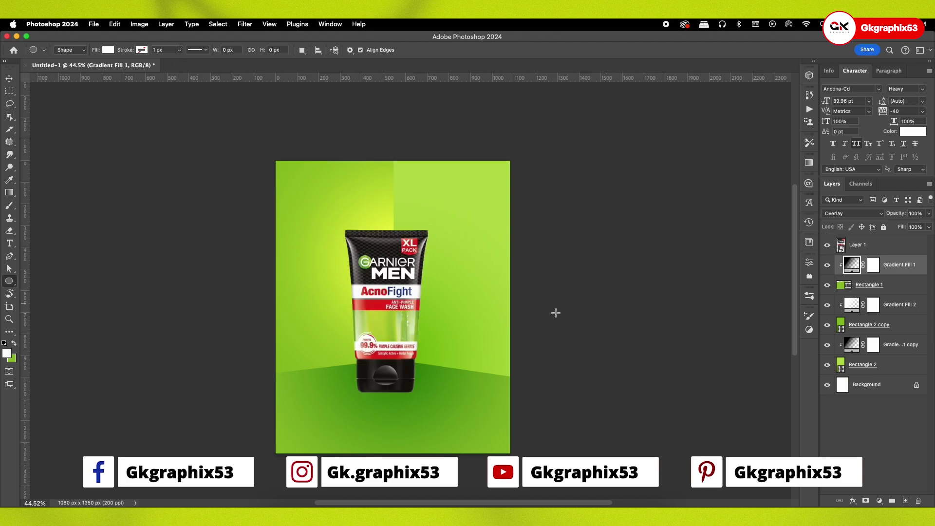
pyautogui.press('v')
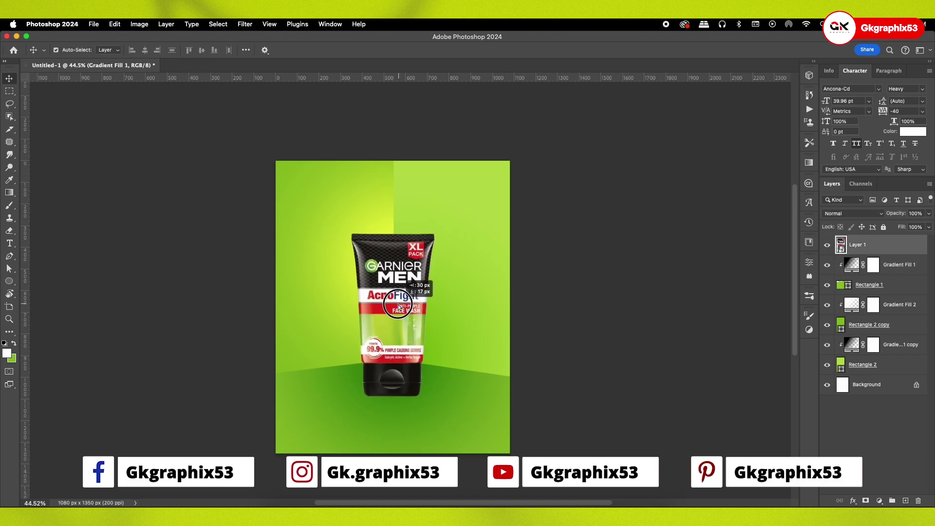
pyautogui.moveTo(414, 307); pyautogui.dragTo(421, 311)
pyautogui.press('super+t')
pyautogui.moveTo(433, 229); pyautogui.dragTo(432, 238)
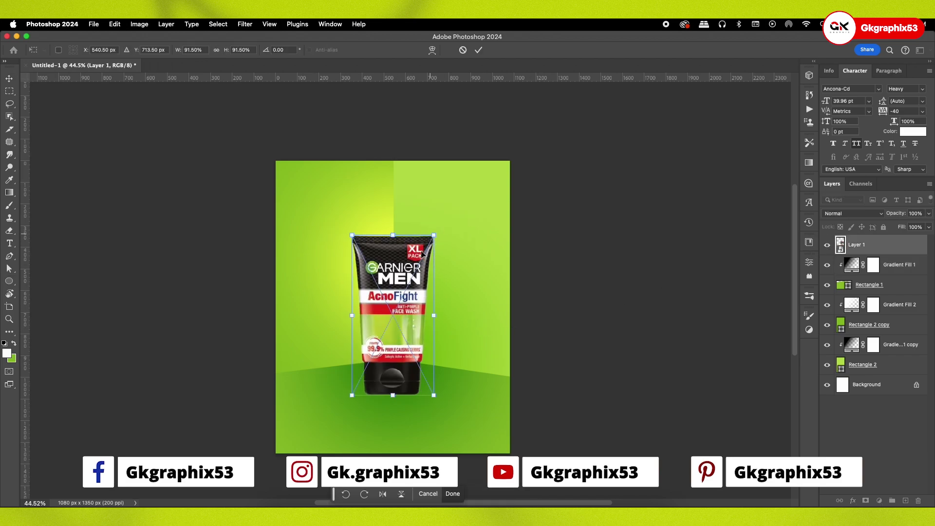
pyautogui.moveTo(402, 287); pyautogui.dragTo(401, 278)
pyautogui.press('Return')
pyautogui.scroll(5, 390, 402)
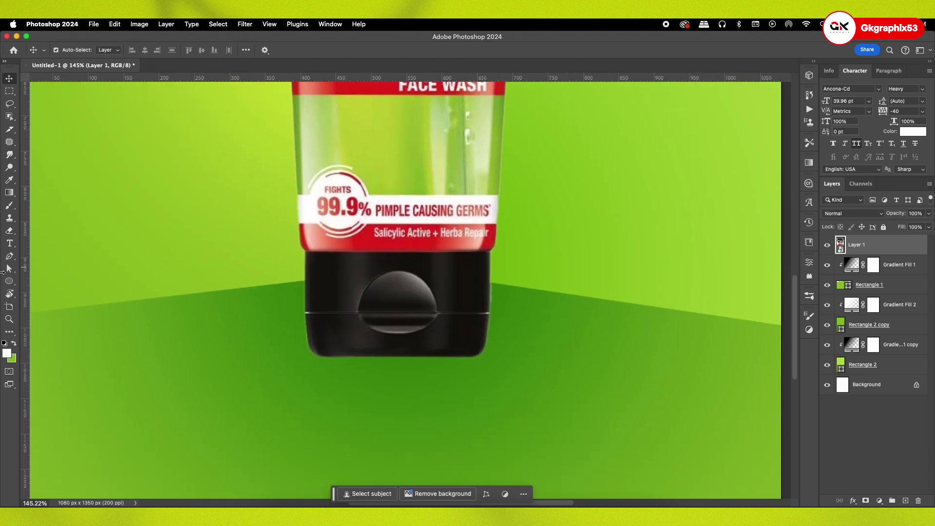
# Step: Draw a wide ellipse beneath the face wash tube's base
pyautogui.click(7, 282)
pyautogui.moveTo(271, 334); pyautogui.dragTo(539, 371)
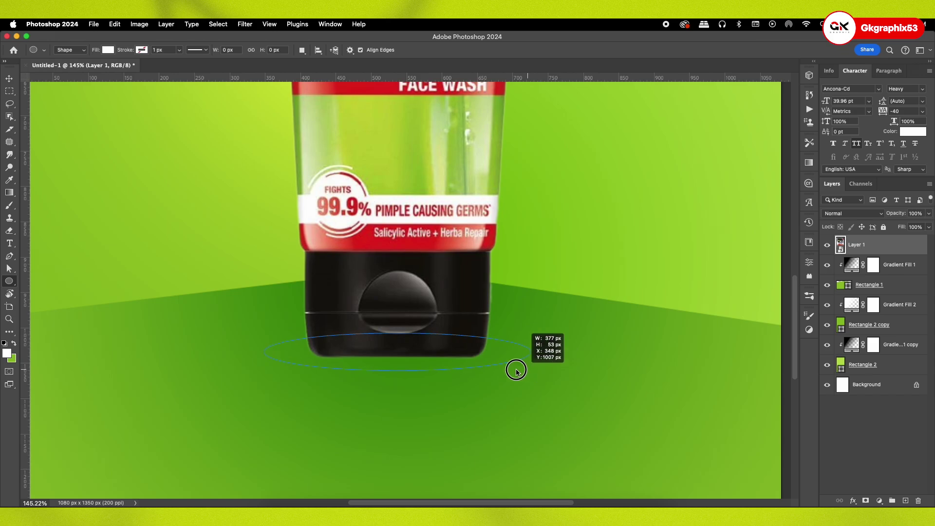
pyautogui.moveTo(539, 371); pyautogui.dragTo(601, 384)
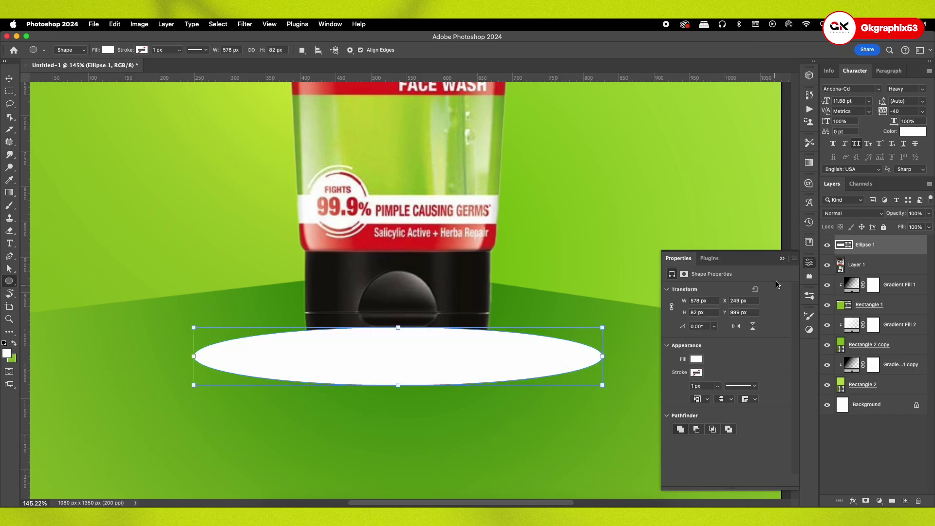
pyautogui.click(809, 262)
# Step: Move Ellipse 1 behind the tube and fill it with light green sampled from the background
pyautogui.moveTo(868, 245); pyautogui.dragTo(898, 281)
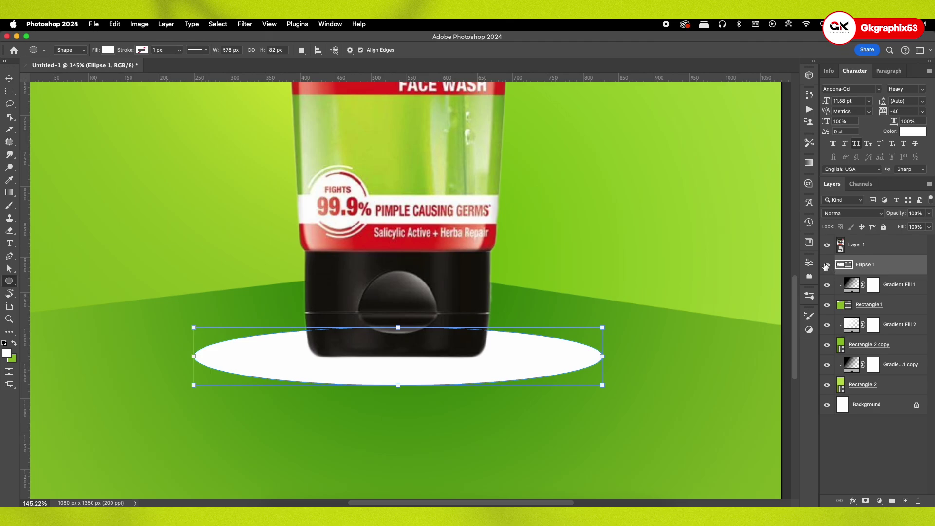
pyautogui.press('i')
pyautogui.click(232, 111)
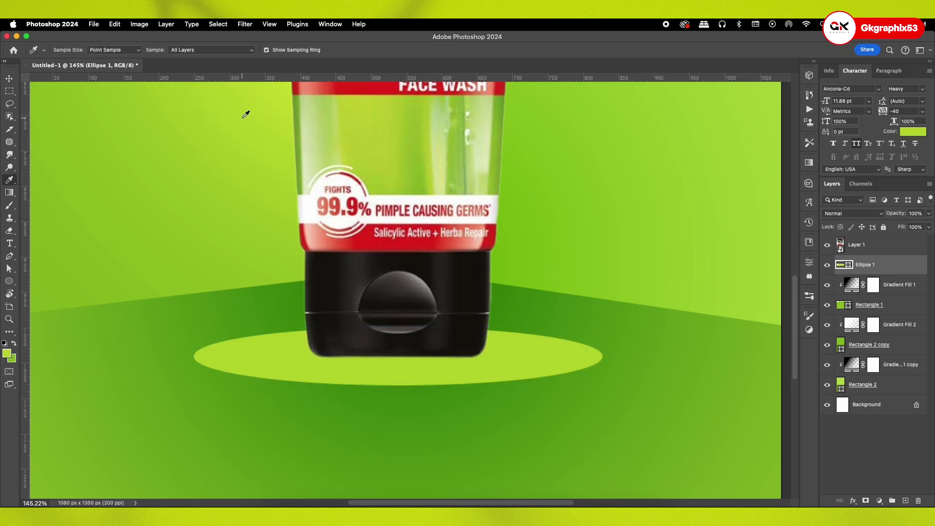
pyautogui.click(8, 79)
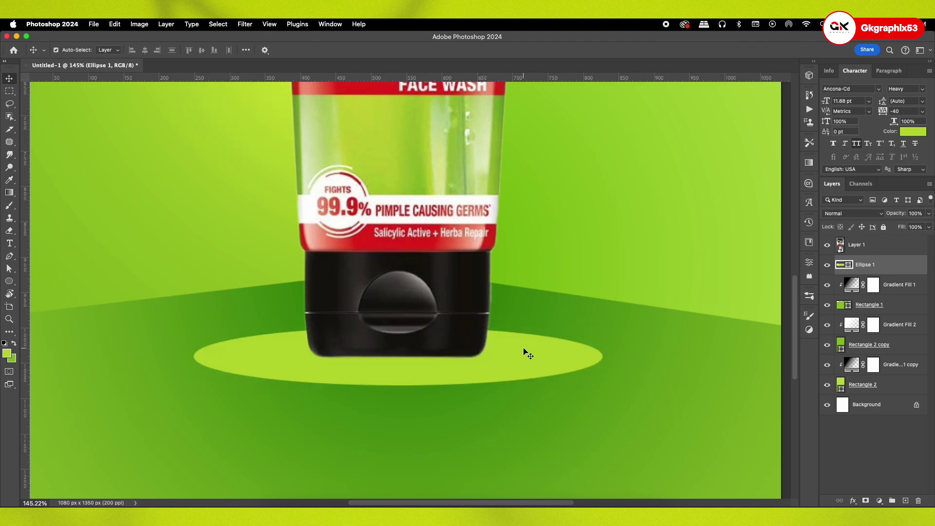
pyautogui.rightClick(8, 281)
pyautogui.click(44, 274)
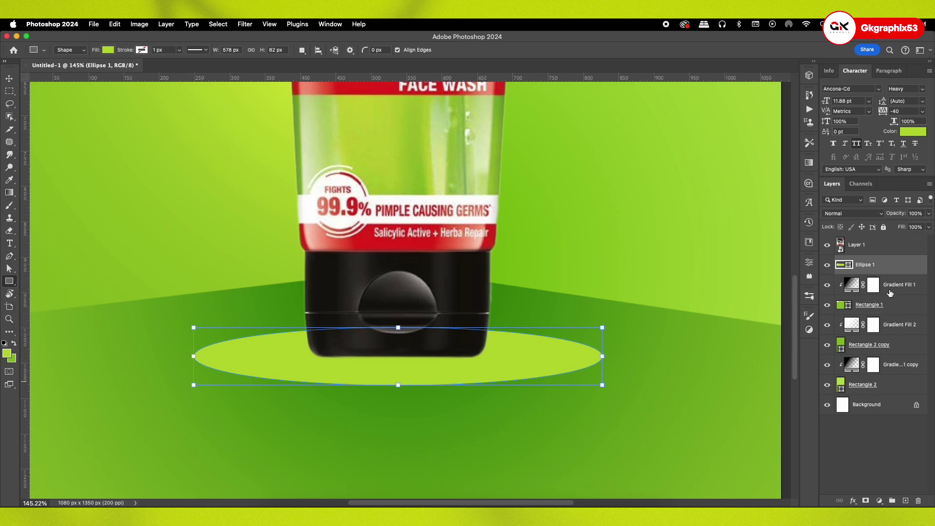
# Step: Draw the podium-body rectangle down from the ellipse's sides and nudge it down 2 px
pyautogui.click(884, 246)
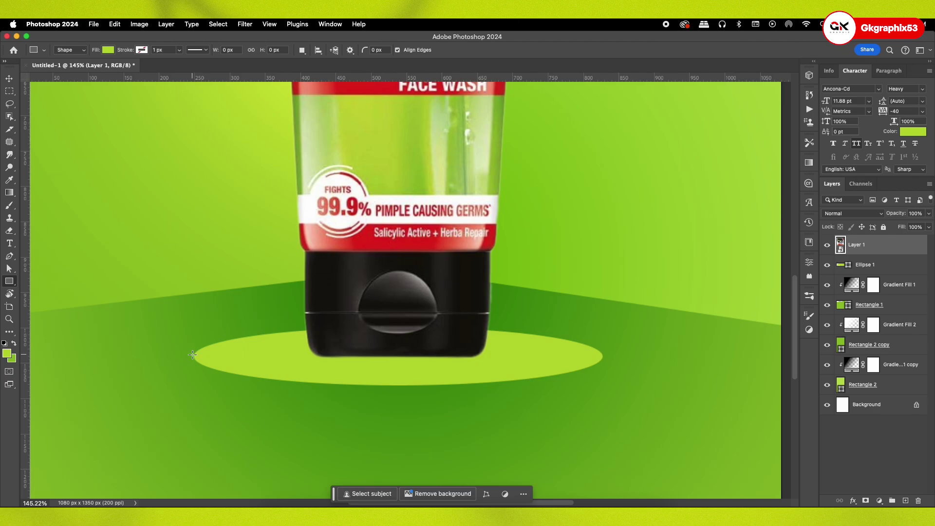
pyautogui.moveTo(193, 355); pyautogui.dragTo(601, 429)
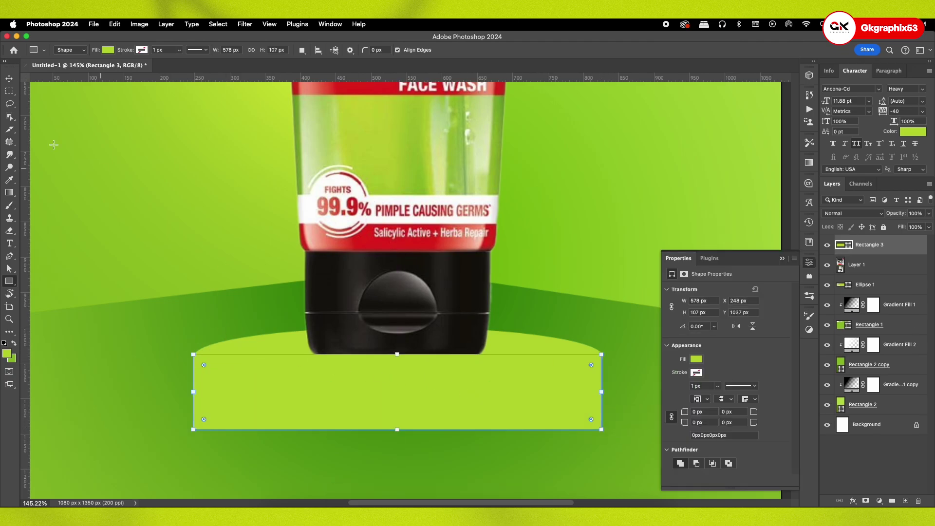
pyautogui.click(9, 78)
pyautogui.scroll(3, 146, 309)
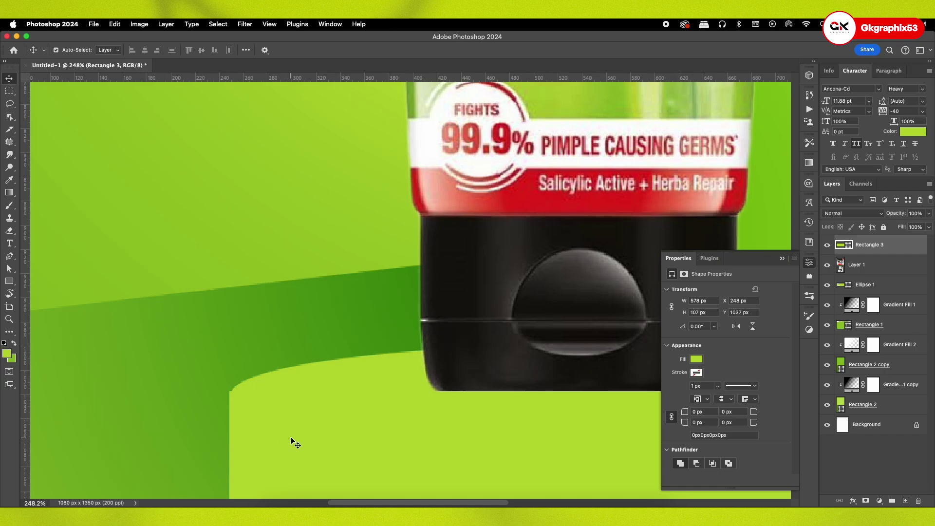
pyautogui.press('Down')
pyautogui.press('Down')
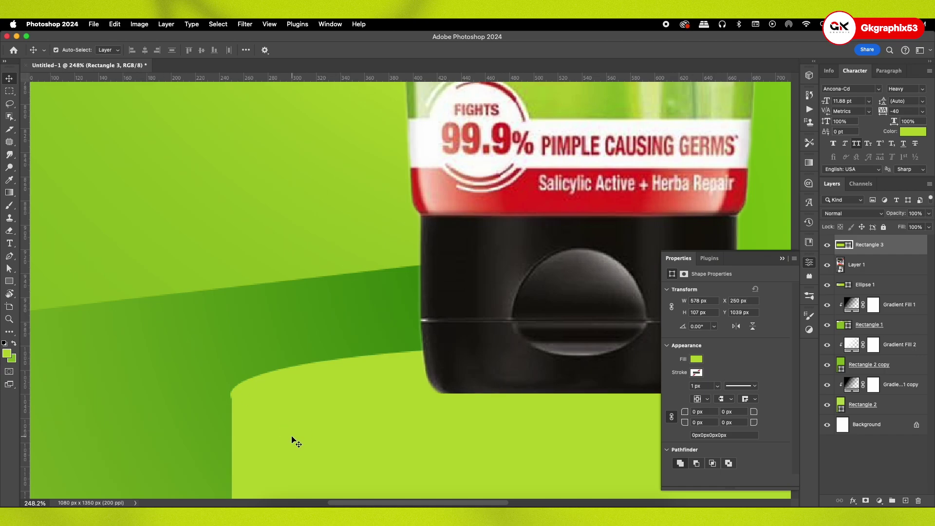
# Step: Move Rectangle 3 below Ellipse 1 so it sits behind the tube
pyautogui.scroll(-5, 294, 434)
pyautogui.scroll(2, 196, 358)
pyautogui.scroll(3, 427, 348)
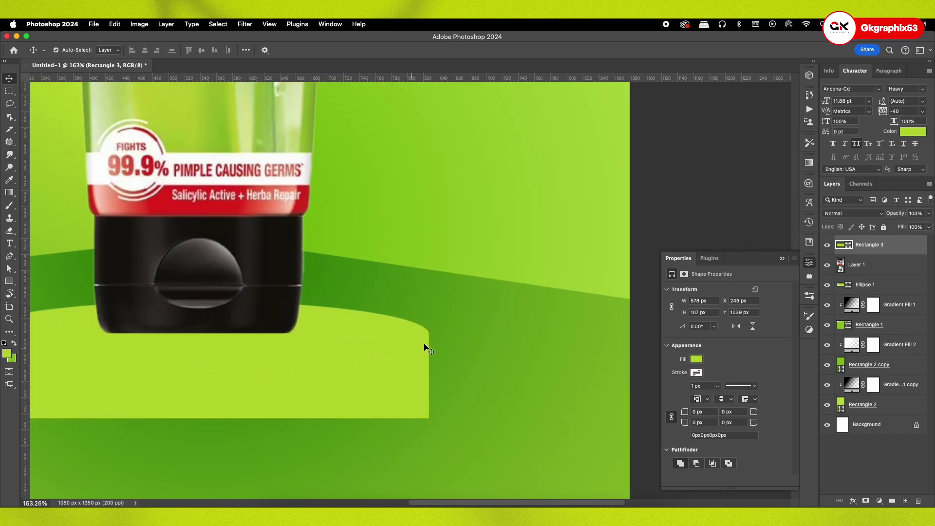
pyautogui.scroll(3, 438, 339)
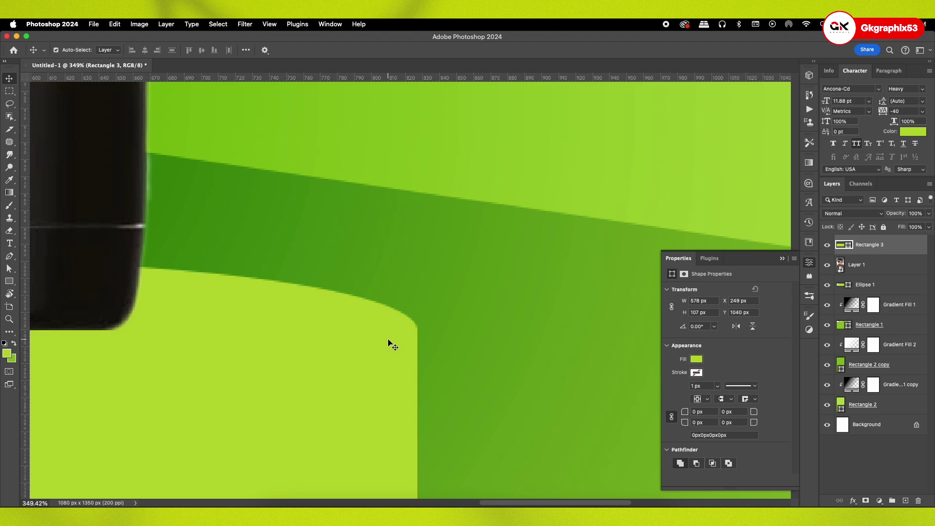
pyautogui.hotkey('ctrl', '0')
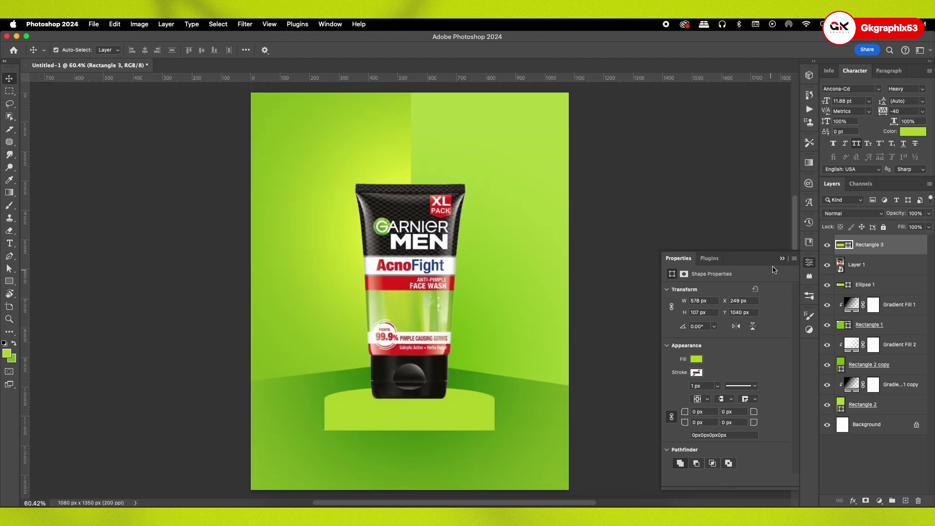
pyautogui.click(783, 258)
pyautogui.moveTo(870, 245)
pyautogui.mouseDown()
pyautogui.moveTo(869, 275)
pyautogui.moveTo(858, 287)
pyautogui.mouseUp()
pyautogui.scroll(3, 478, 396)
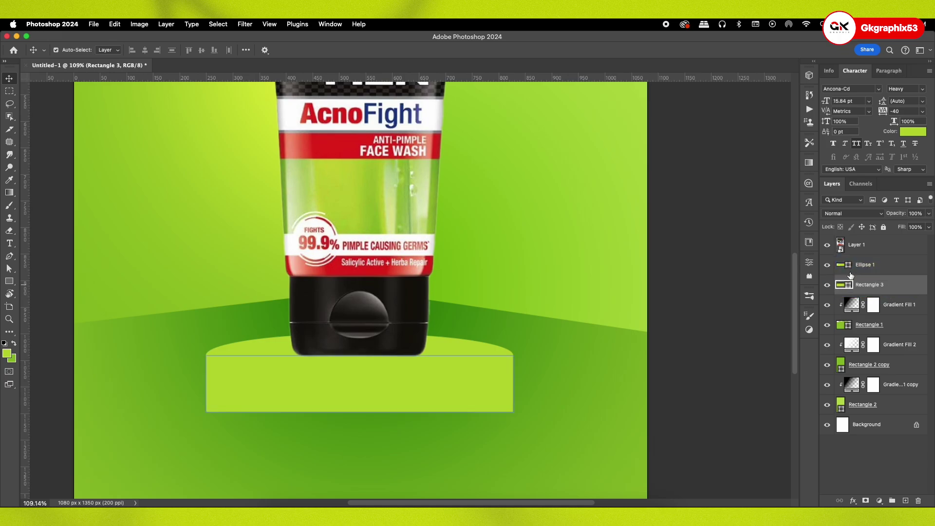
# Step: Fill Rectangle 3 with near-black 110e09 and stretch its bottom edge down
pyautogui.doubleClick(841, 285)
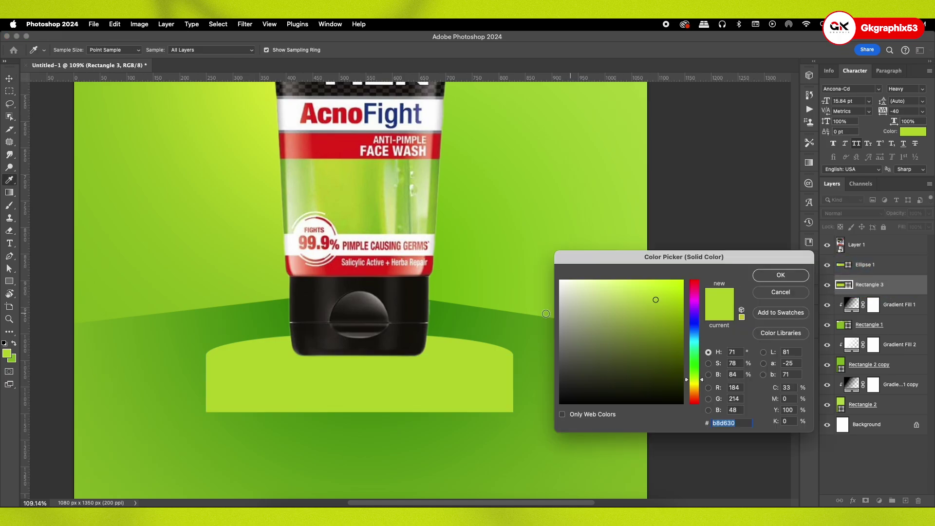
pyautogui.click(415, 298)
pyautogui.click(762, 275)
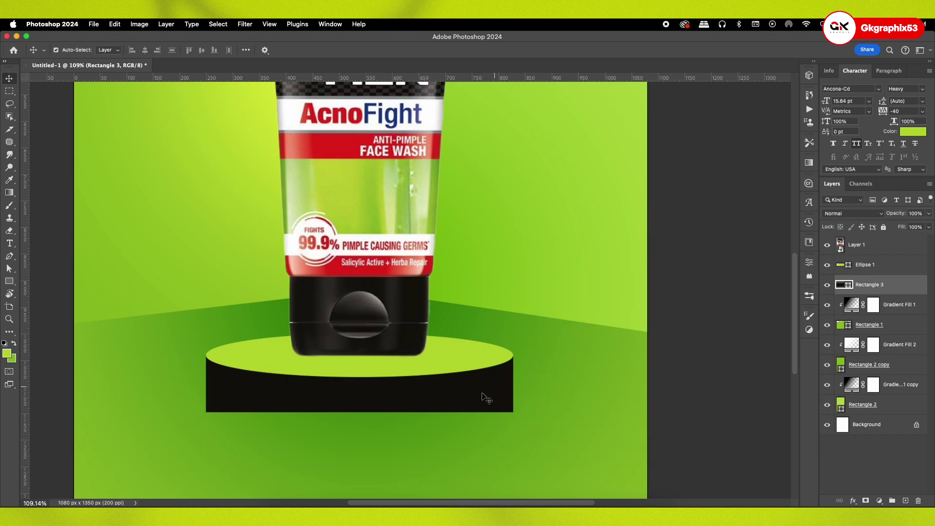
pyautogui.hotkey('ctrl', 't')
pyautogui.moveTo(359, 413); pyautogui.dragTo(356, 433)
pyautogui.press('Return')
# Step: Add a new empty layer clipped to Rectangle 3
pyautogui.press('super+0')
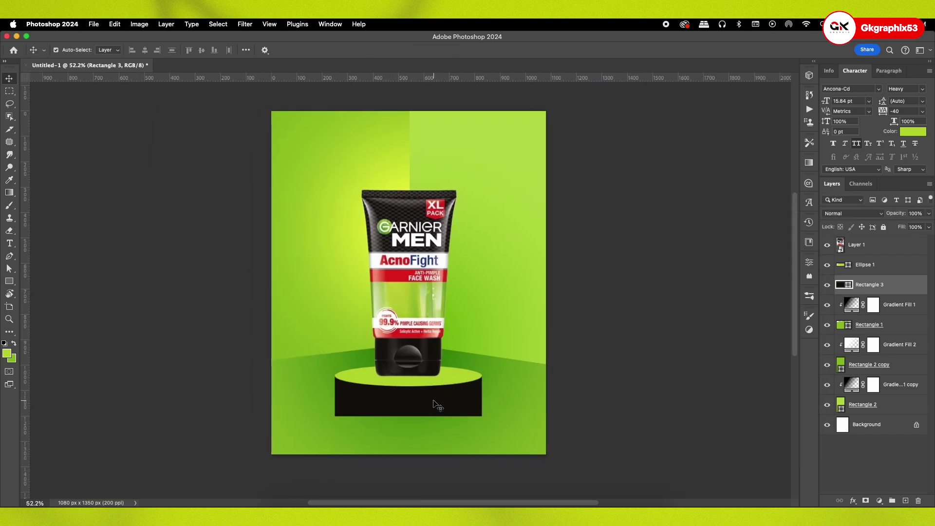
pyautogui.scroll(3, 433, 406)
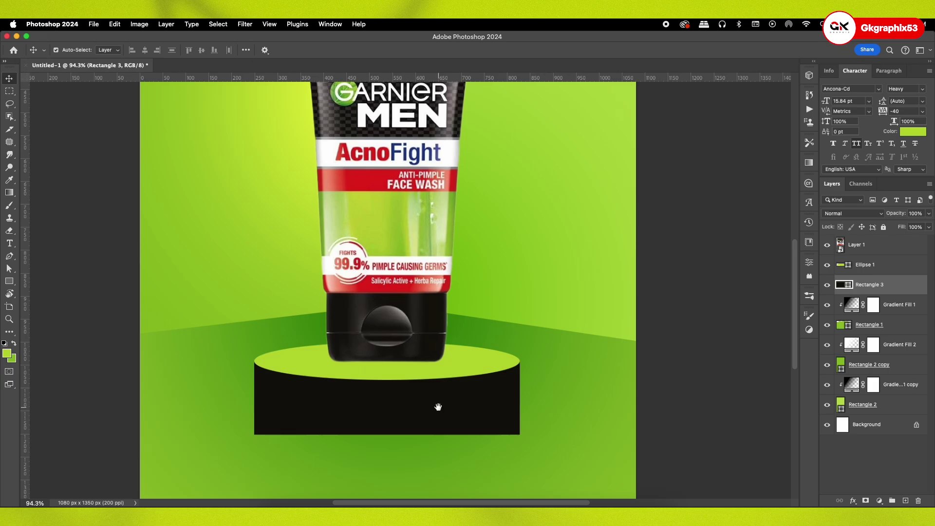
pyautogui.moveTo(438, 407)
pyautogui.mouseDown()
pyautogui.moveTo(487, 412)
pyautogui.moveTo(451, 411)
pyautogui.mouseUp()
pyautogui.press('super+shift+alt+n')
pyautogui.press('super+alt+g')
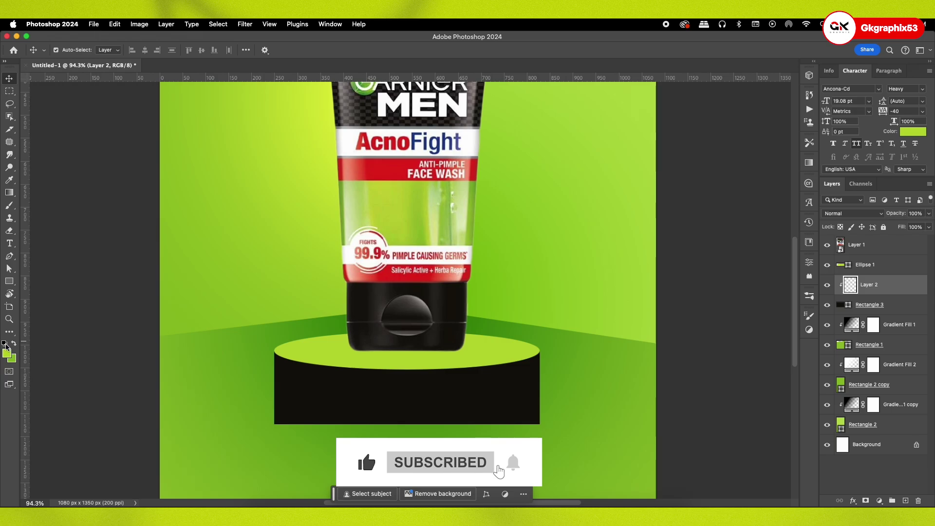
# Step: Draw a gray radial gradient across the podium body and blend it in Overlay
pyautogui.press('d')
pyautogui.press('g')
pyautogui.click(156, 49)
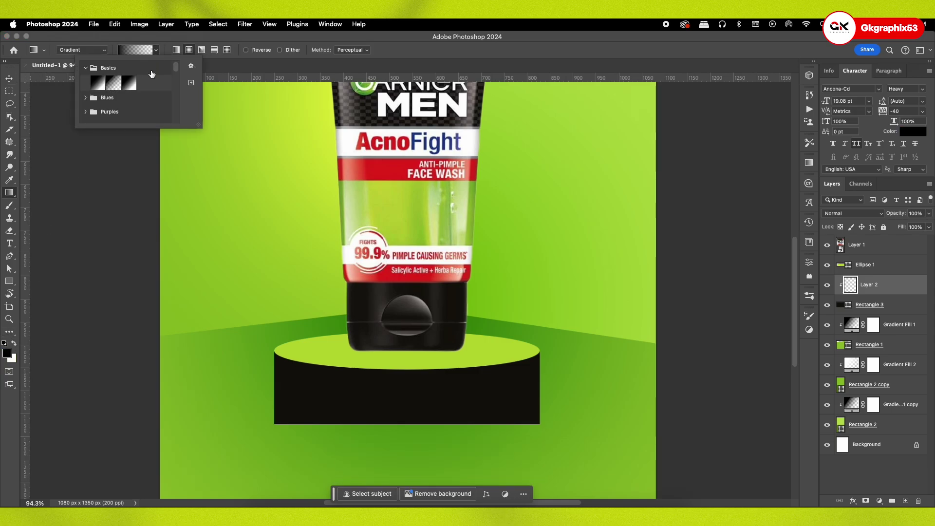
pyautogui.scroll(-3, 116, 98)
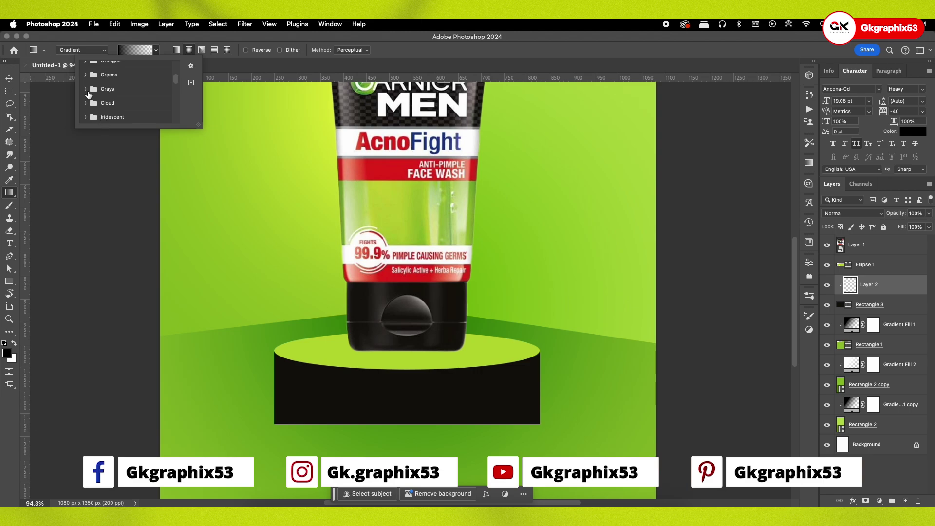
pyautogui.click(86, 89)
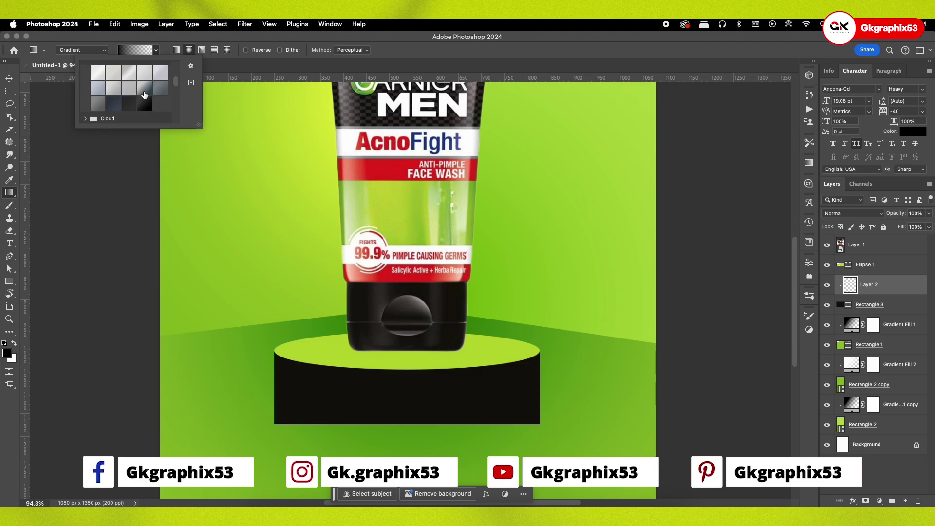
pyautogui.click(143, 90)
pyautogui.moveTo(335, 386); pyautogui.dragTo(491, 386)
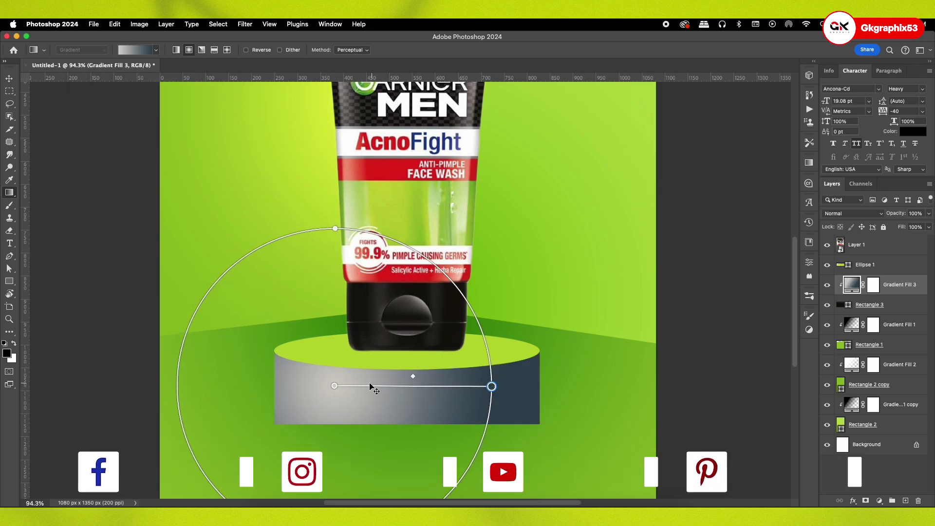
pyautogui.moveTo(334, 386)
pyautogui.mouseDown()
pyautogui.moveTo(398, 352)
pyautogui.moveTo(399, 392)
pyautogui.mouseUp()
pyautogui.moveTo(557, 394)
pyautogui.mouseDown()
pyautogui.moveTo(507, 392)
pyautogui.moveTo(542, 393)
pyautogui.mouseUp()
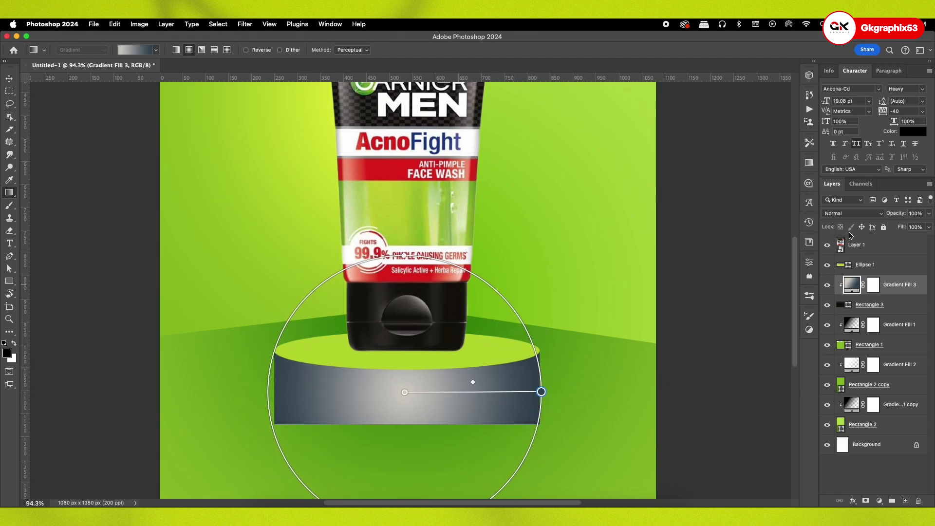
pyautogui.click(852, 214)
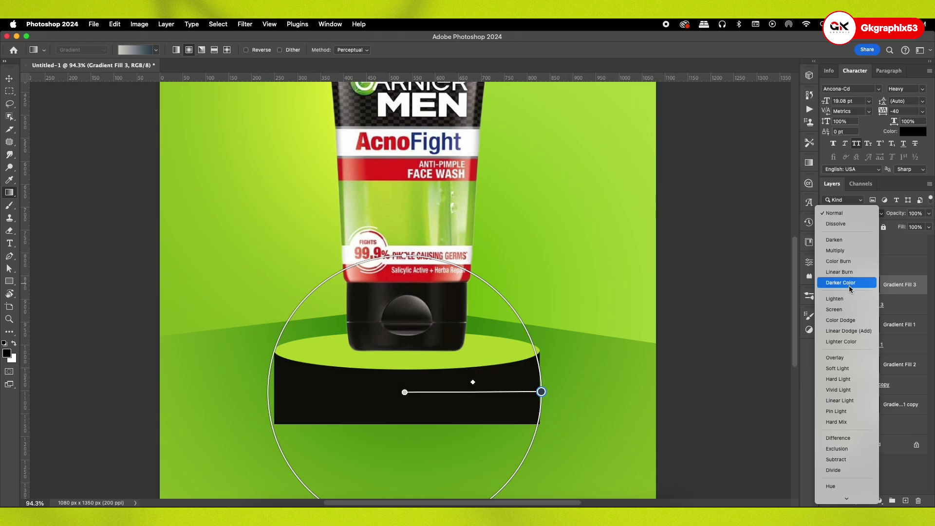
pyautogui.click(844, 361)
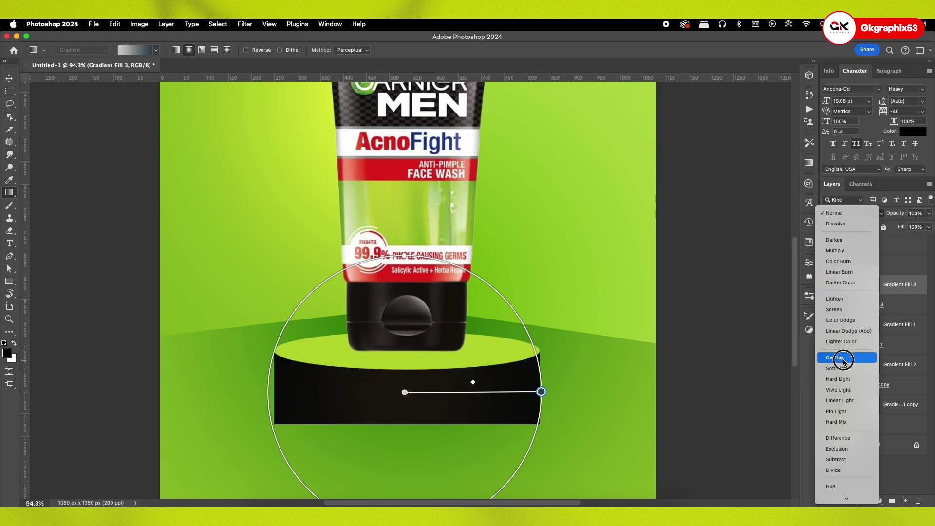
# Step: Recolor Rectangle 3 green 559a12, set Gradient Fill 3 to Hard Light, and open the Images folder
pyautogui.doubleClick(845, 305)
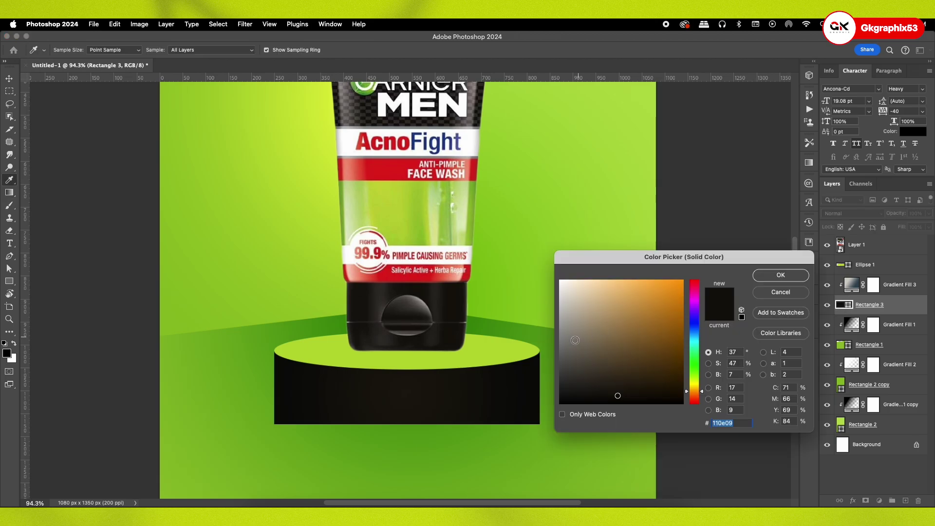
pyautogui.click(533, 329)
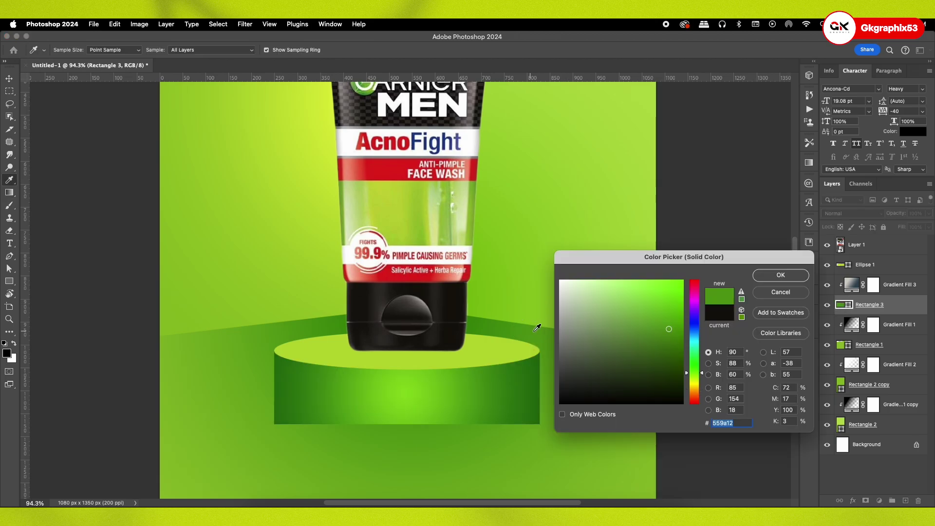
pyautogui.click(781, 276)
pyautogui.click(900, 286)
pyautogui.click(852, 213)
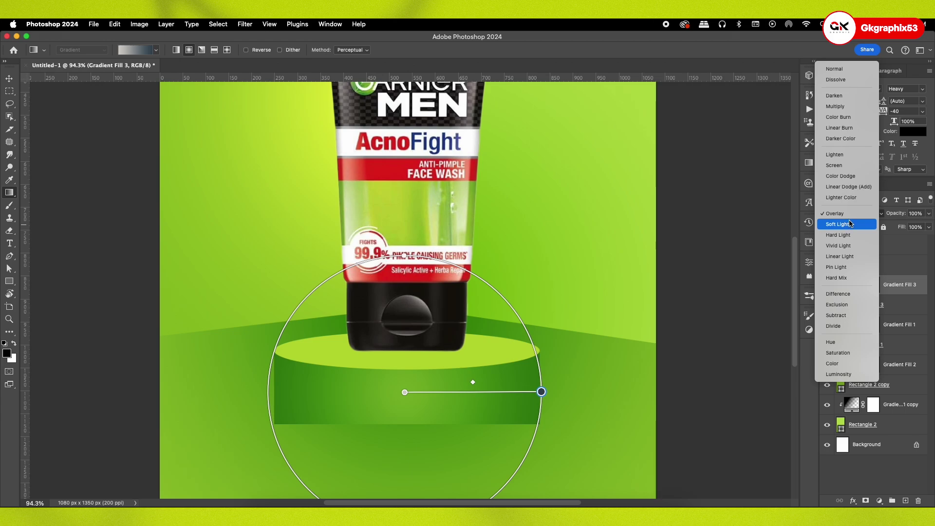
pyautogui.click(851, 234)
pyautogui.press('v')
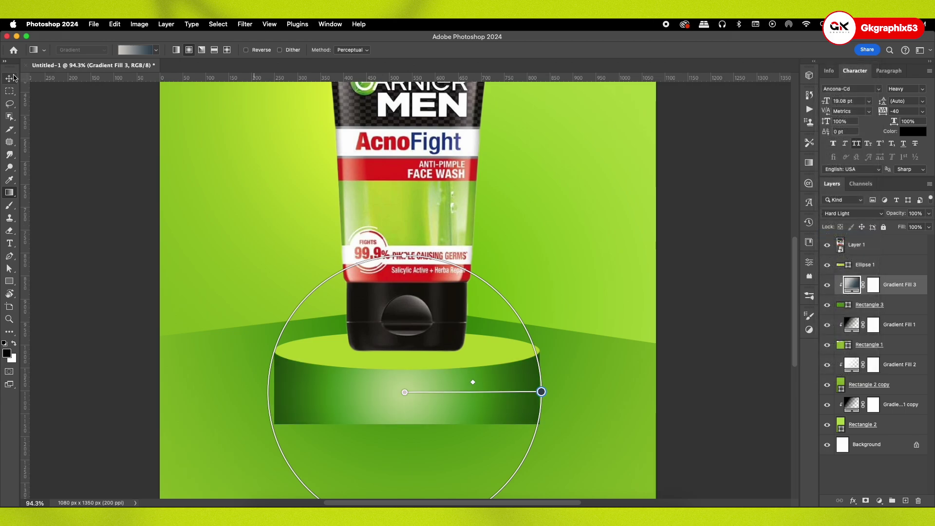
pyautogui.click(272, 507)
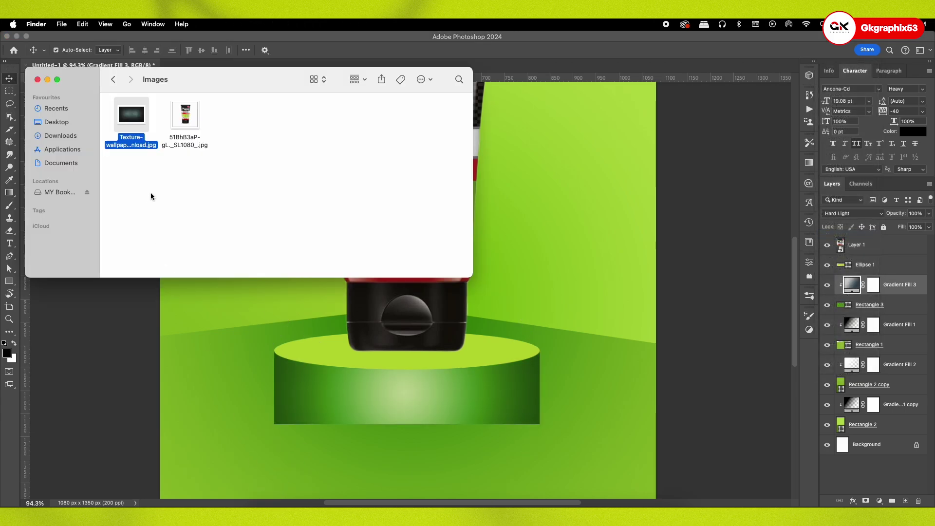
# Step: Place the wood texture JPG, clip it to the podium front, and convert it to a Smart Object
pyautogui.click(503, 70)
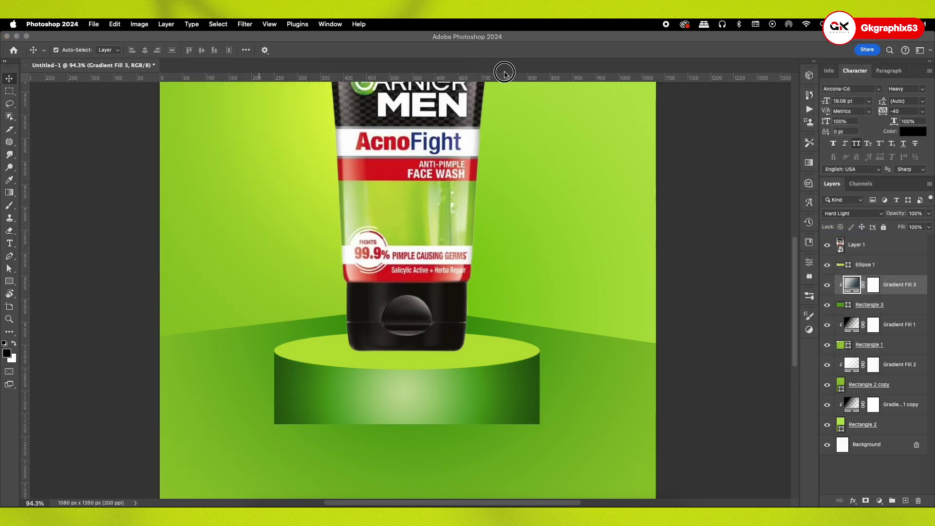
pyautogui.click(885, 306)
pyautogui.moveTo(891, 294); pyautogui.dragTo(859, 291)
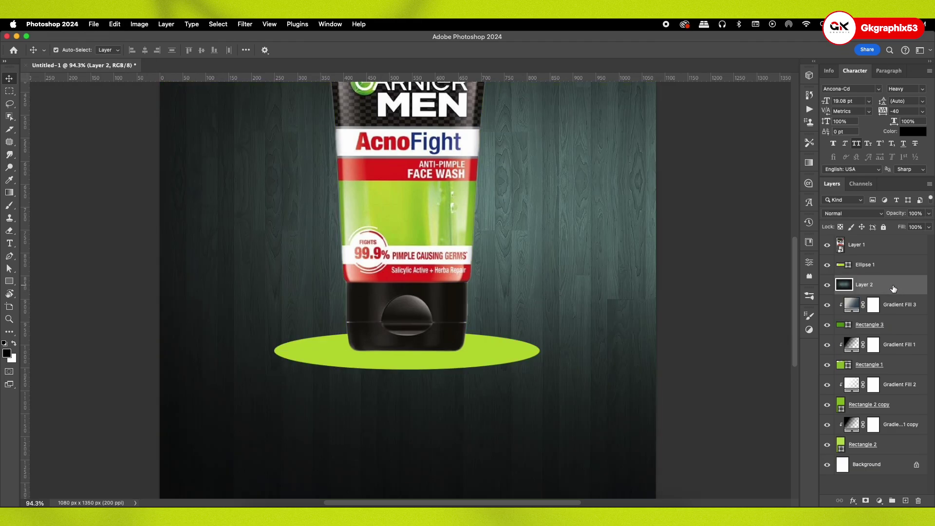
pyautogui.keyDown('alt'); pyautogui.click(859, 291); pyautogui.keyUp('alt')
pyautogui.rightClick(892, 285)
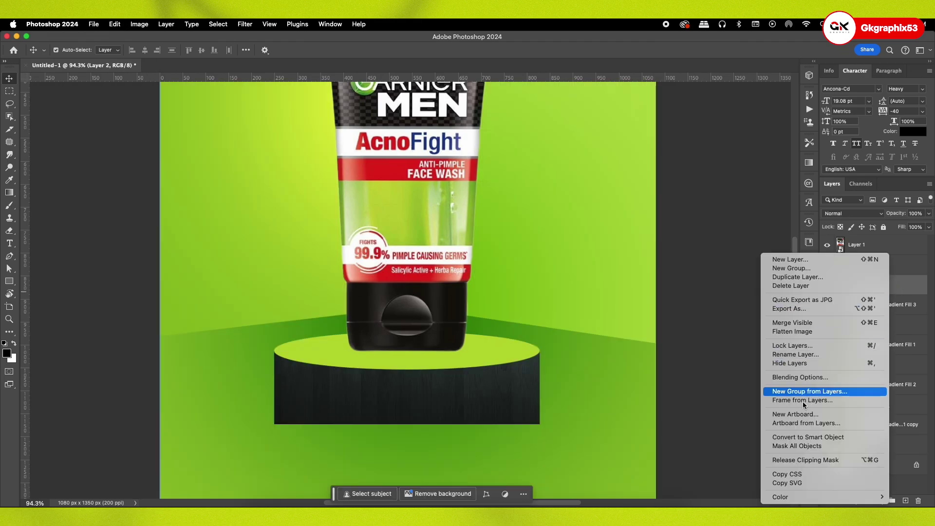
pyautogui.click(818, 437)
# Step: Scale and position the wood texture to cover the podium front
pyautogui.press('super+t')
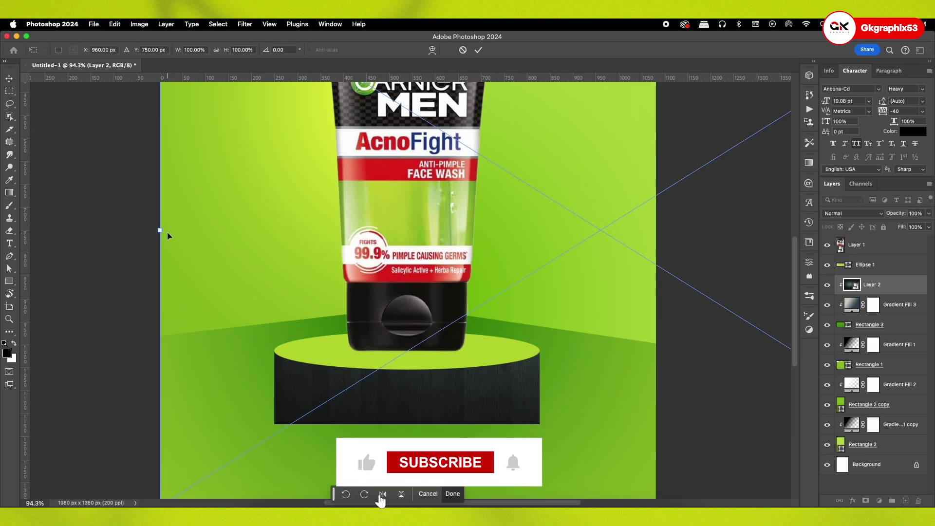
pyautogui.moveTo(160, 230)
pyautogui.mouseDown()
pyautogui.moveTo(419, 239)
pyautogui.moveTo(491, 229)
pyautogui.mouseUp()
pyautogui.moveTo(601, 199); pyautogui.dragTo(373, 341)
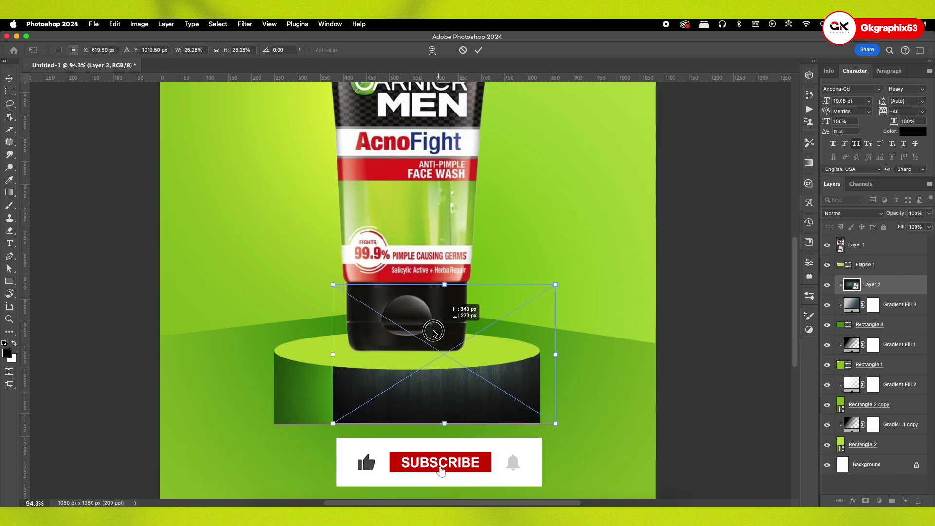
pyautogui.moveTo(484, 299); pyautogui.dragTo(572, 246)
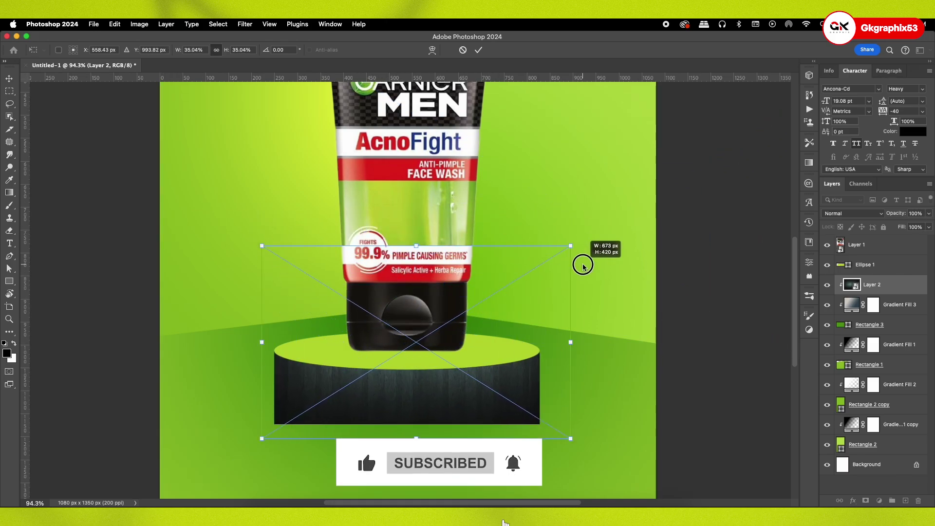
pyautogui.moveTo(489, 323); pyautogui.dragTo(489, 351)
pyautogui.press('Return')
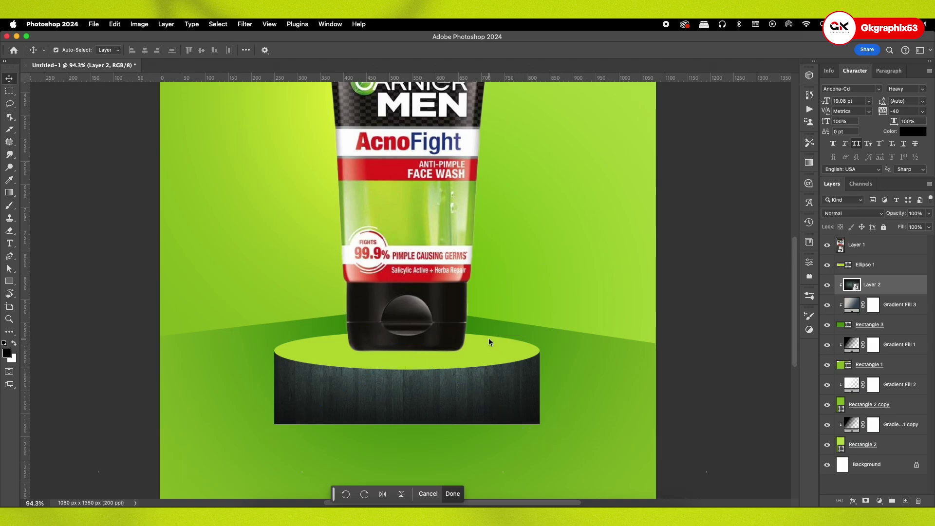
pyautogui.click(841, 325)
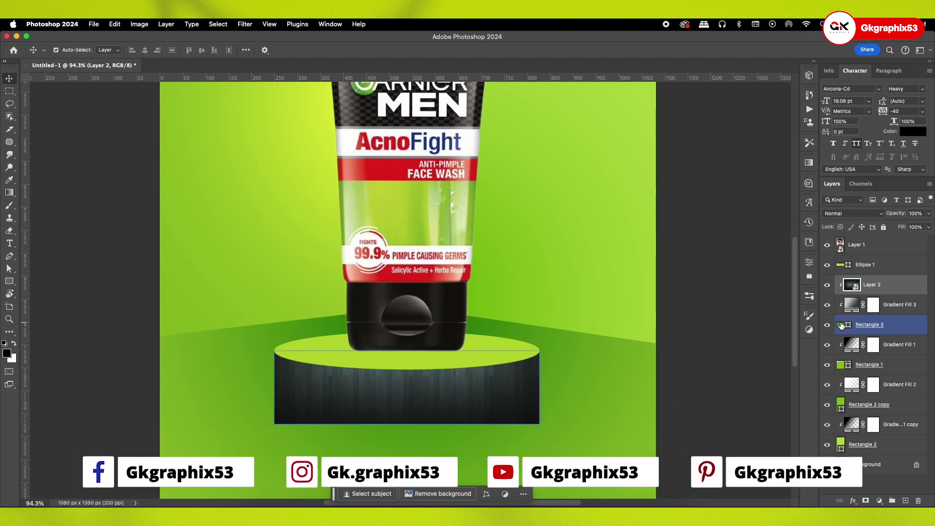
# Step: Blend the wood texture in Subtract and add an empty layer above Ellipse 1
pyautogui.click(855, 214)
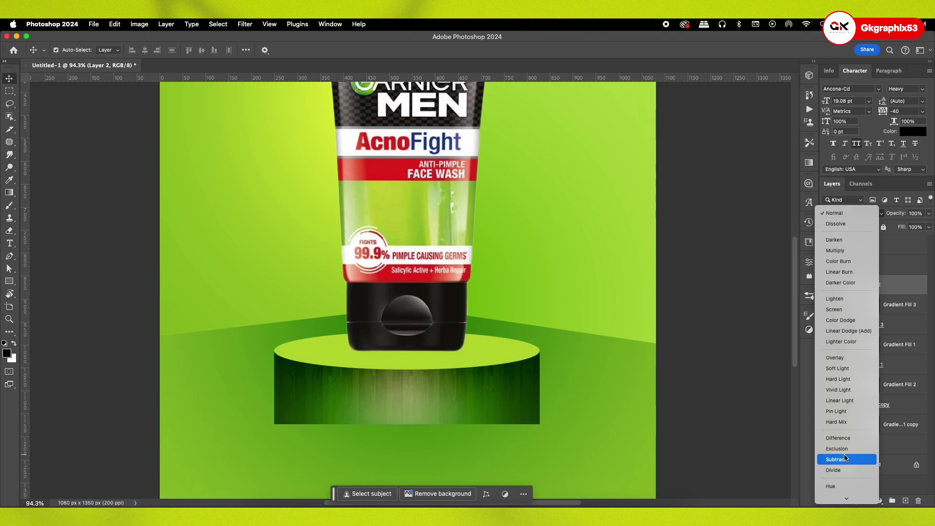
pyautogui.click(845, 461)
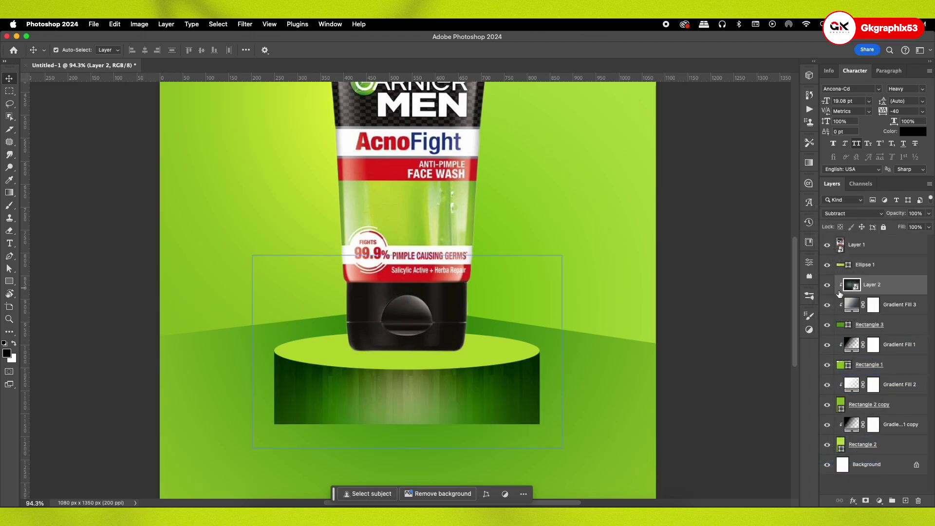
pyautogui.moveTo(896, 305); pyautogui.dragTo(892, 286)
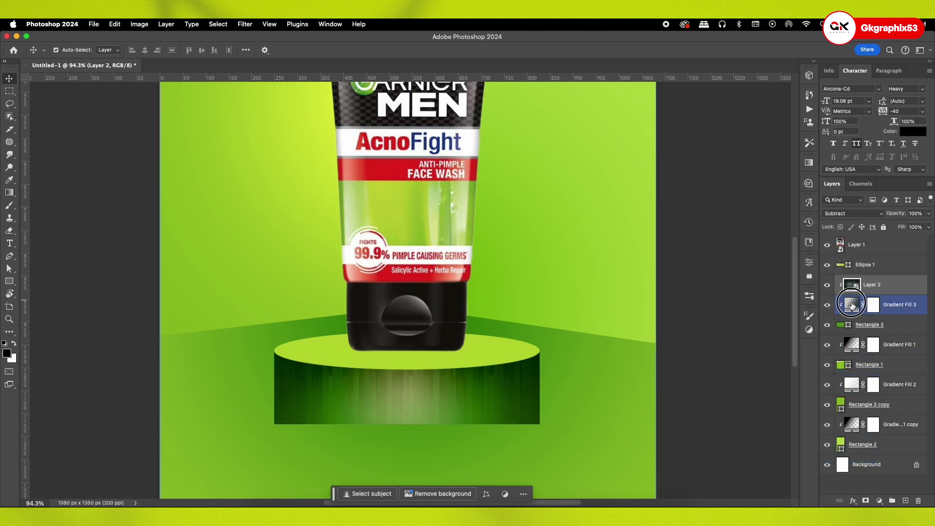
pyautogui.click(892, 265)
pyautogui.click(827, 265)
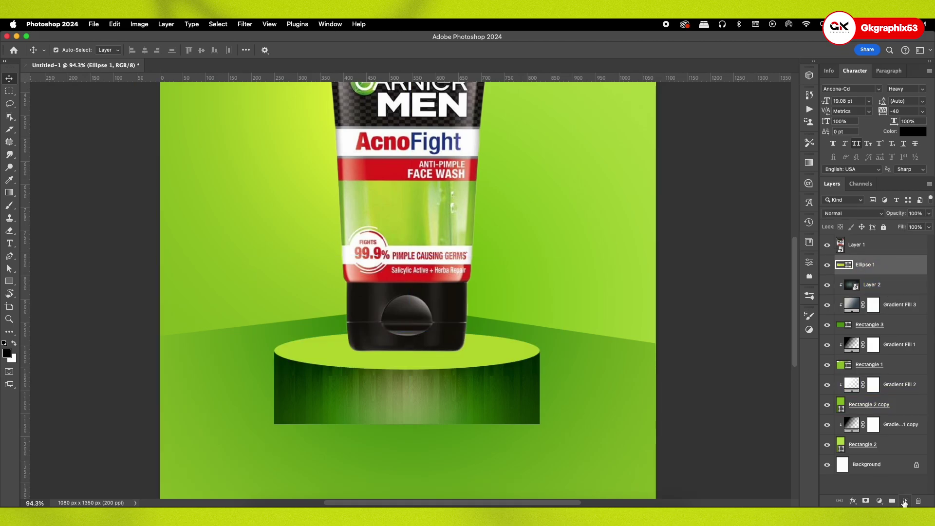
pyautogui.click(906, 500)
# Step: Clip Layer 3 to Ellipse 1 and fill it with a radial gradient blended in Color Burn
pyautogui.keyDown('alt'); pyautogui.click(853, 270); pyautogui.keyUp('alt')
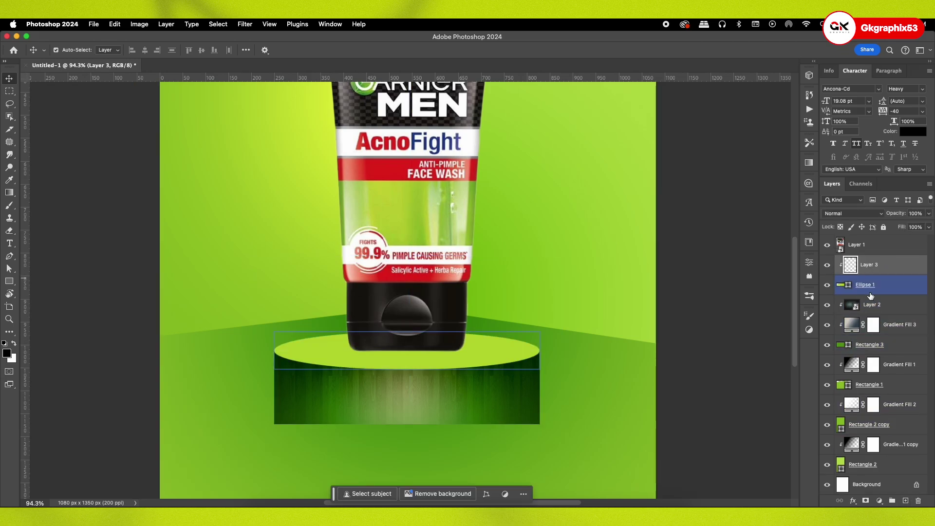
pyautogui.press('g')
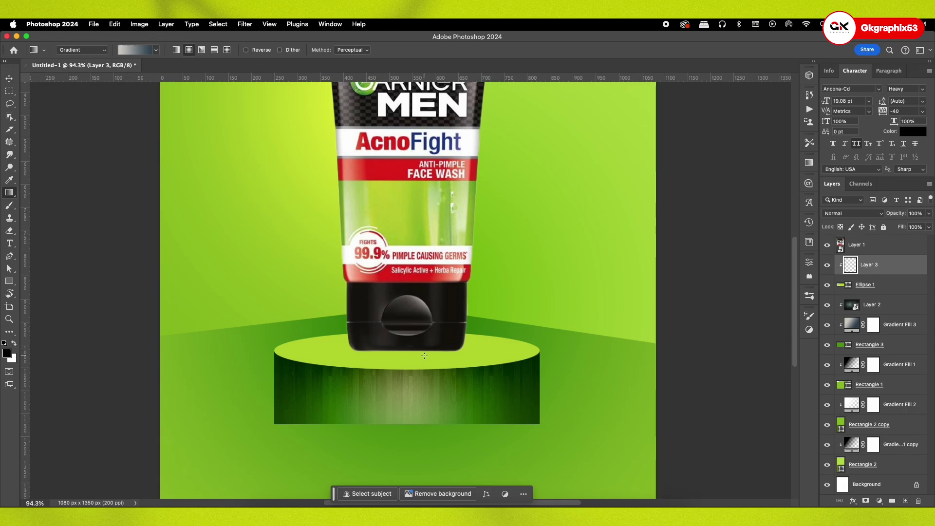
pyautogui.moveTo(423, 356); pyautogui.dragTo(417, 209)
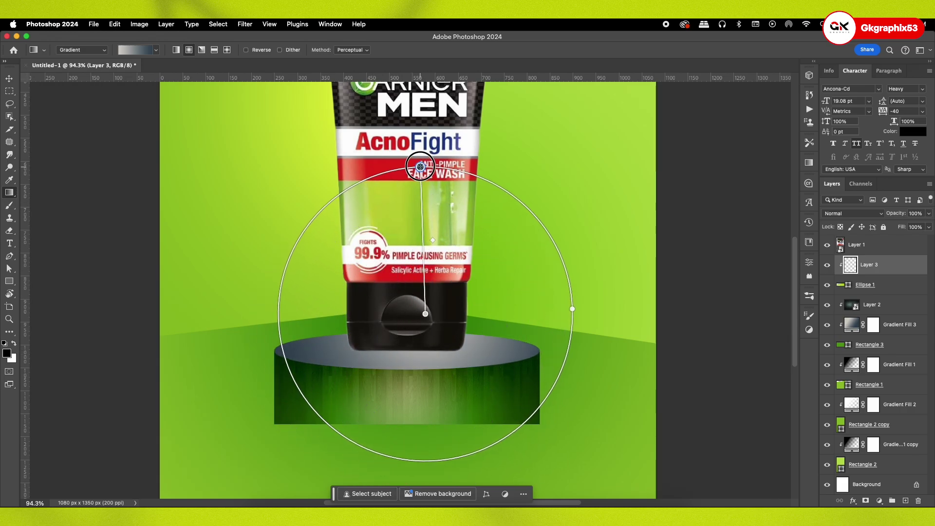
pyautogui.moveTo(414, 310)
pyautogui.mouseDown()
pyautogui.moveTo(410, 163)
pyautogui.moveTo(475, 129)
pyautogui.moveTo(471, 145)
pyautogui.mouseUp()
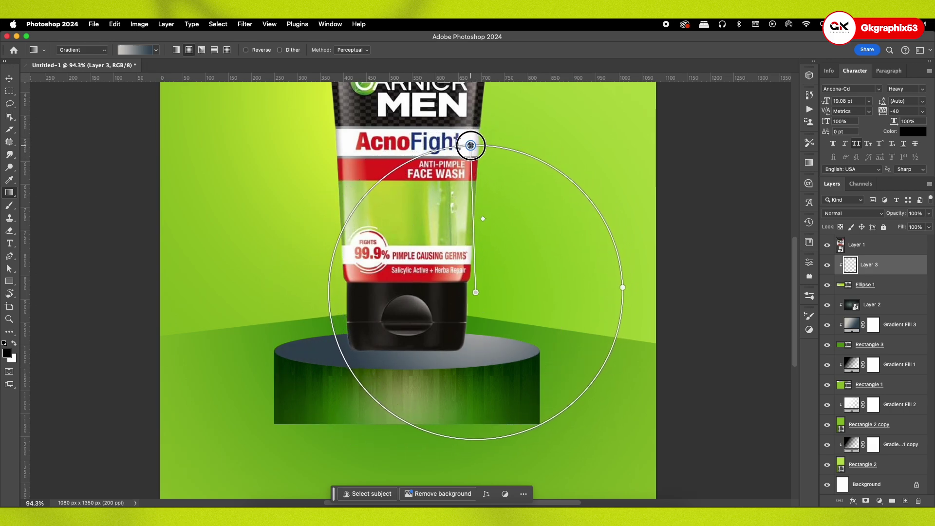
pyautogui.moveTo(470, 145); pyautogui.dragTo(378, 124)
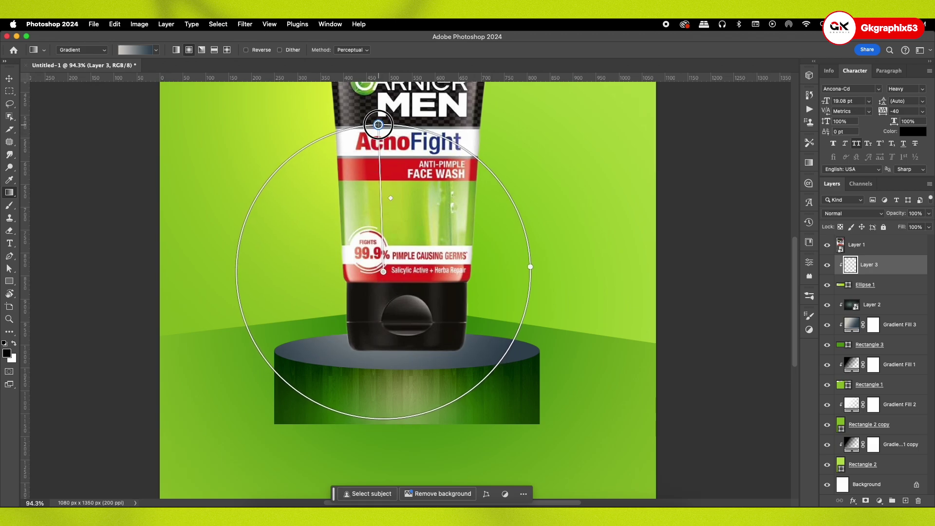
pyautogui.moveTo(378, 124)
pyautogui.mouseDown()
pyautogui.moveTo(340, 121)
pyautogui.moveTo(386, 142)
pyautogui.moveTo(482, 139)
pyautogui.moveTo(432, 138)
pyautogui.moveTo(441, 139)
pyautogui.mouseUp()
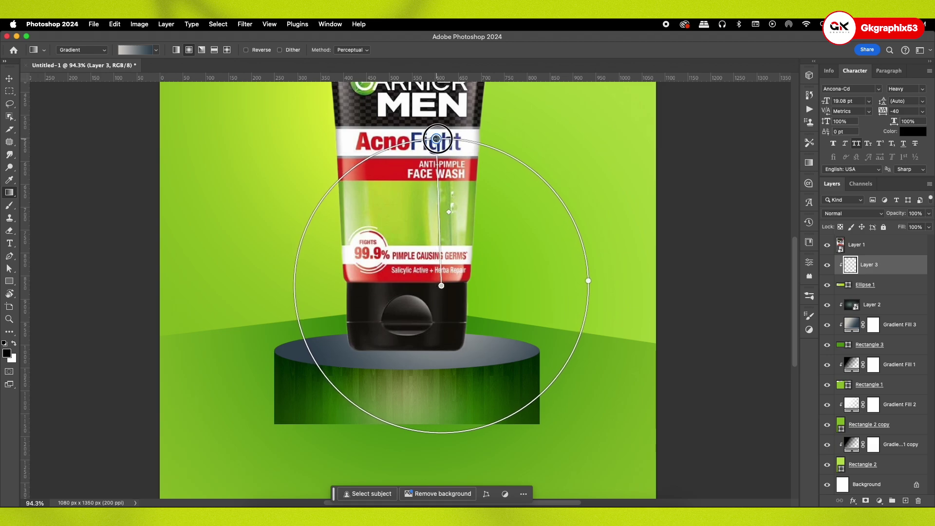
pyautogui.press('Return')
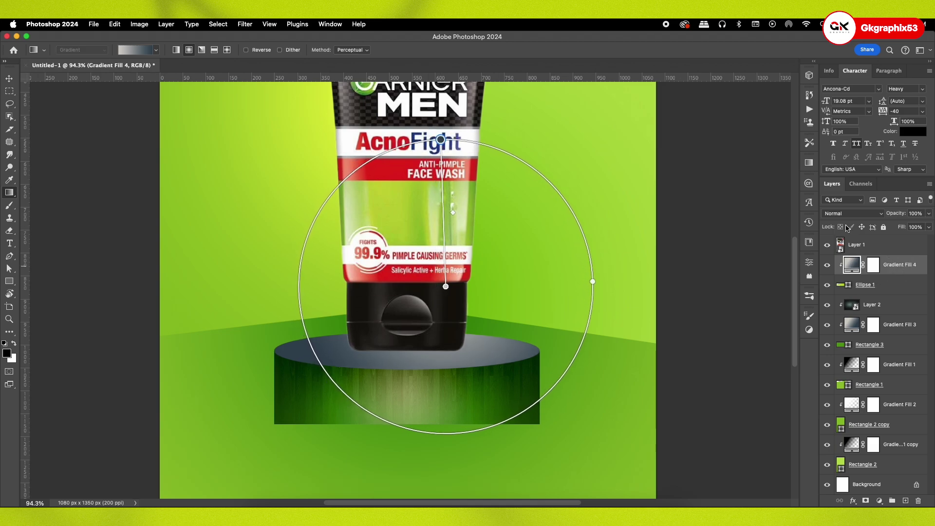
pyautogui.click(848, 213)
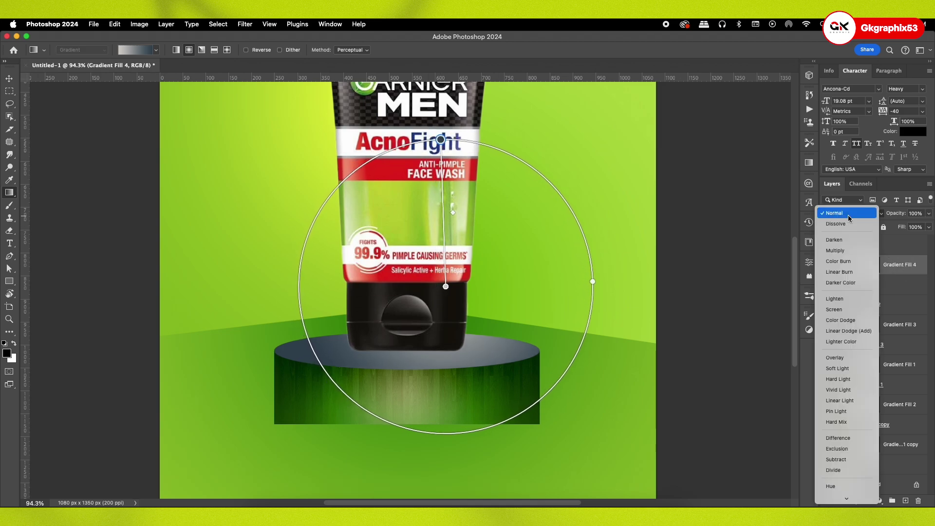
pyautogui.click(850, 262)
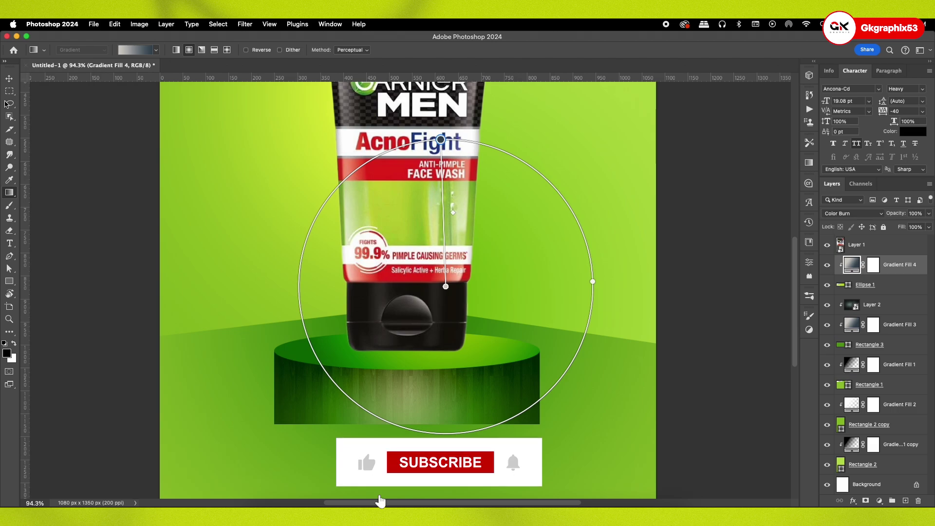
pyautogui.click(9, 78)
pyautogui.click(865, 285)
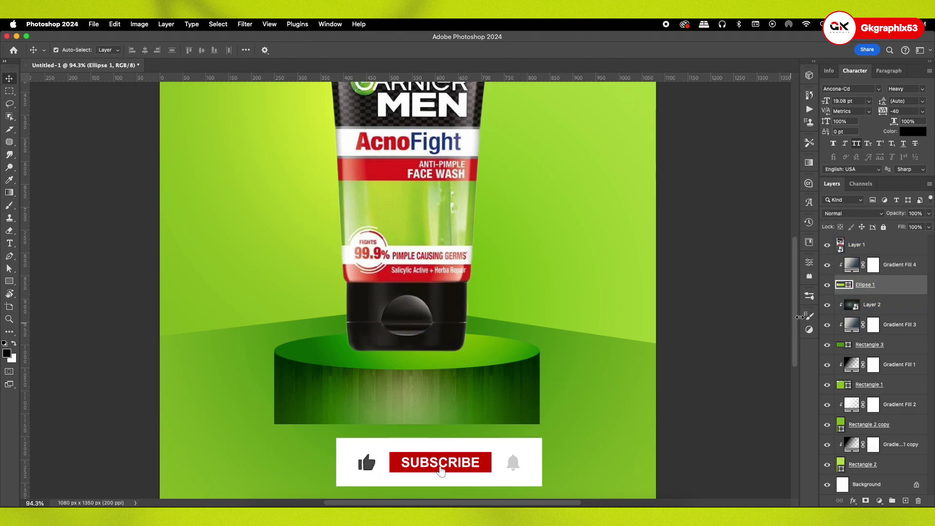
# Step: Give the podium-top ellipse a green-to-transparent gradient in its shape properties
pyautogui.click(809, 266)
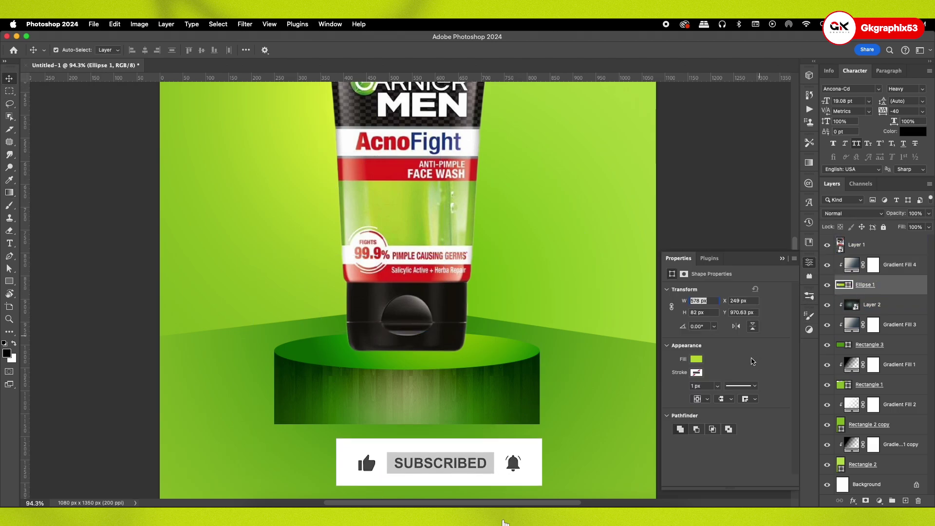
pyautogui.click(696, 374)
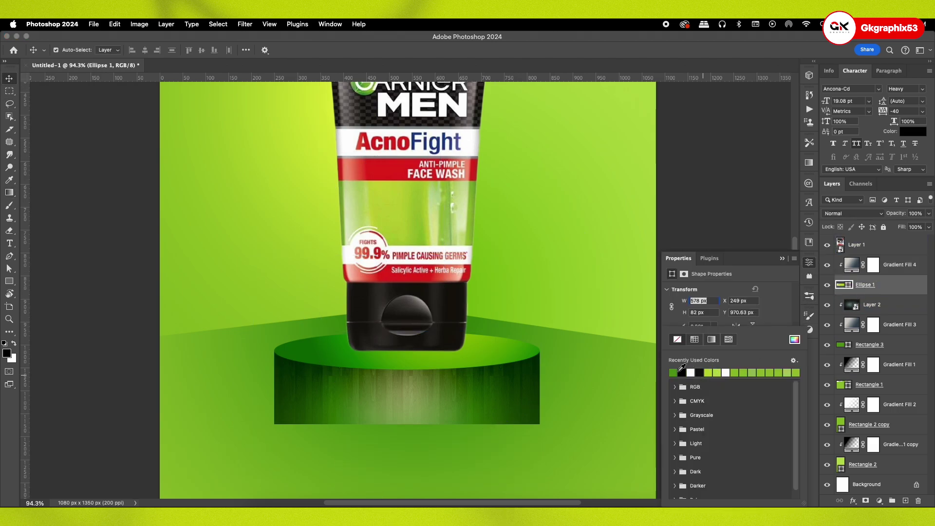
pyautogui.click(710, 339)
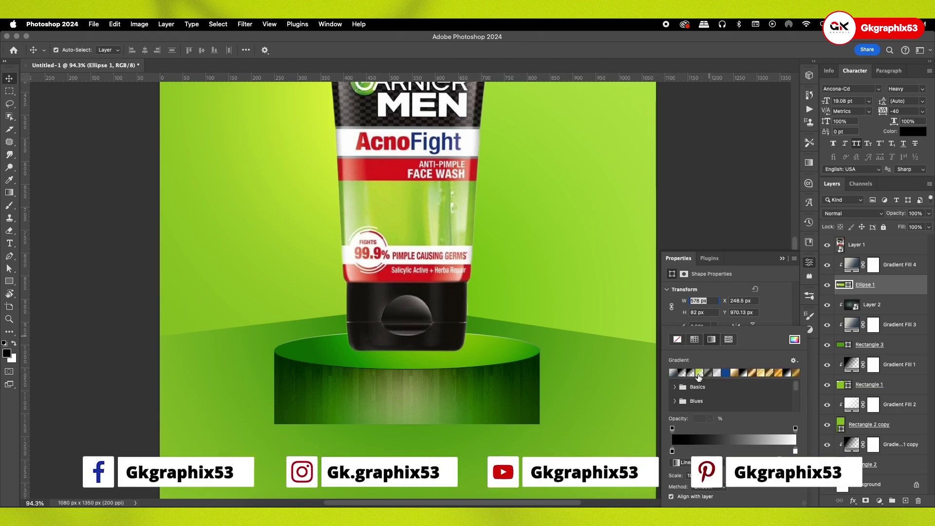
pyautogui.click(698, 374)
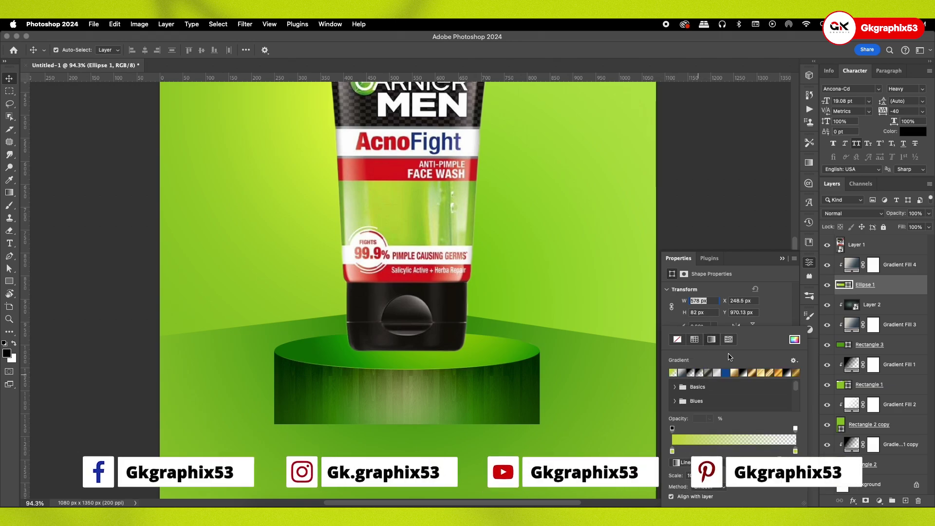
pyautogui.click(779, 283)
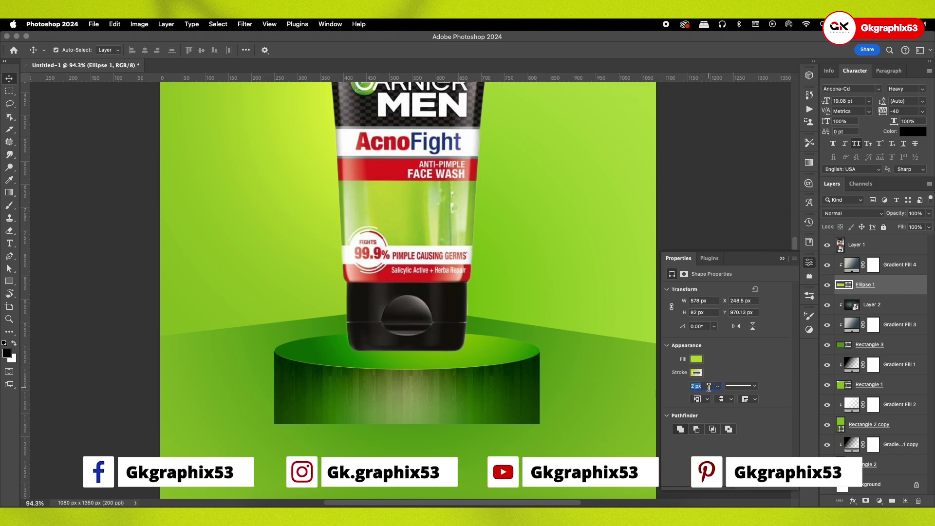
# Step: Reduce the ellipse's stroke width from 2 px to 1 px
pyautogui.press('Return')
pyautogui.write('1')
pyautogui.press('Return')
pyautogui.click(783, 259)
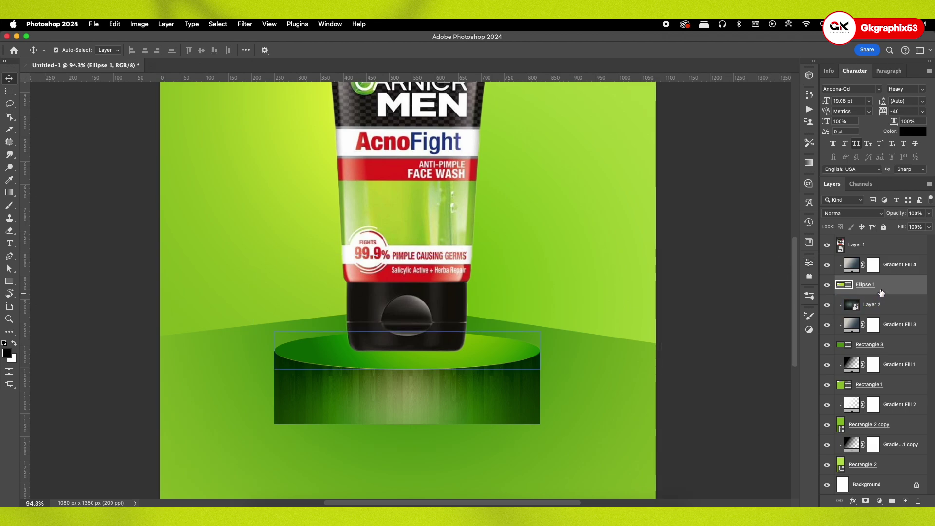
pyautogui.moveTo(852, 294); pyautogui.dragTo(894, 320)
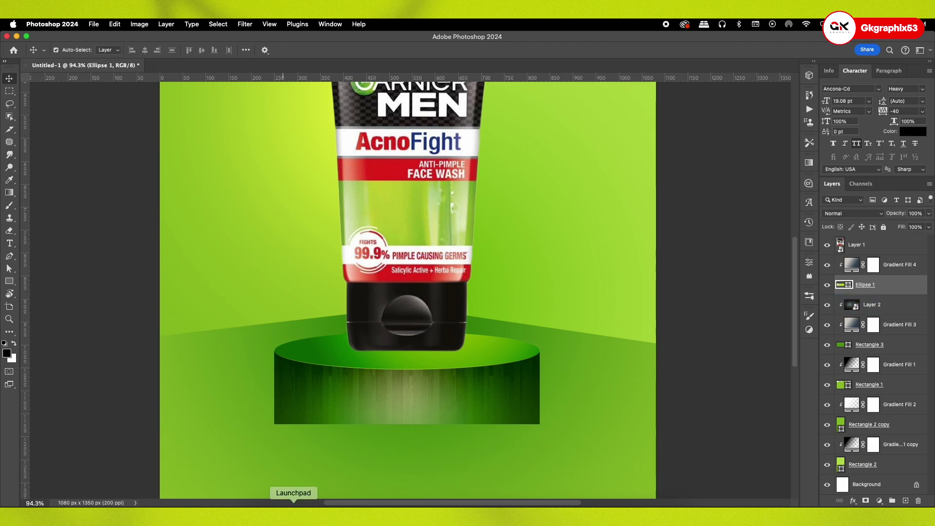
# Step: Duplicate wood texture Layer 2 above Gradient Fill 4 and clip it to the podium top
pyautogui.click(895, 312)
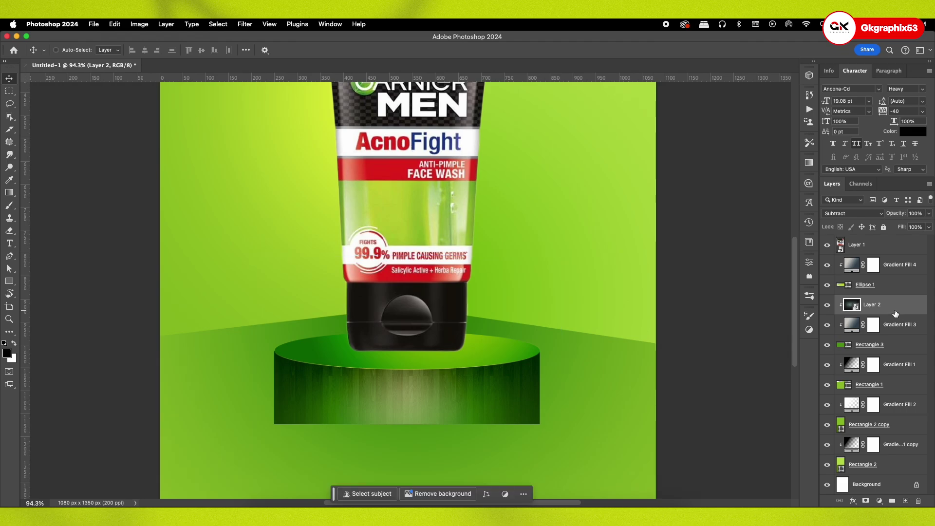
pyautogui.moveTo(895, 315); pyautogui.dragTo(846, 269)
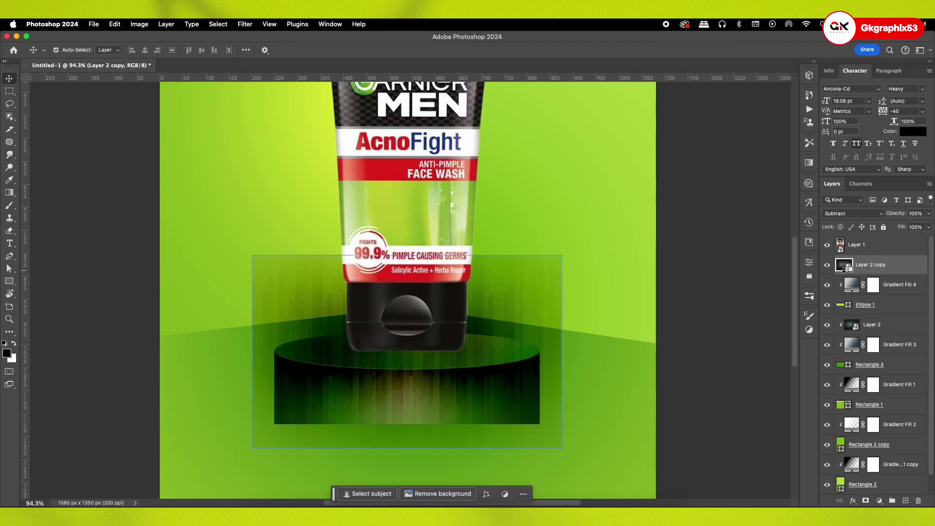
pyautogui.keyDown('alt'); pyautogui.click(847, 270); pyautogui.keyUp('alt')
# Step: Perspective-distort the texture copy to match the podium top's surface
pyautogui.hotkey('ctrl', 't')
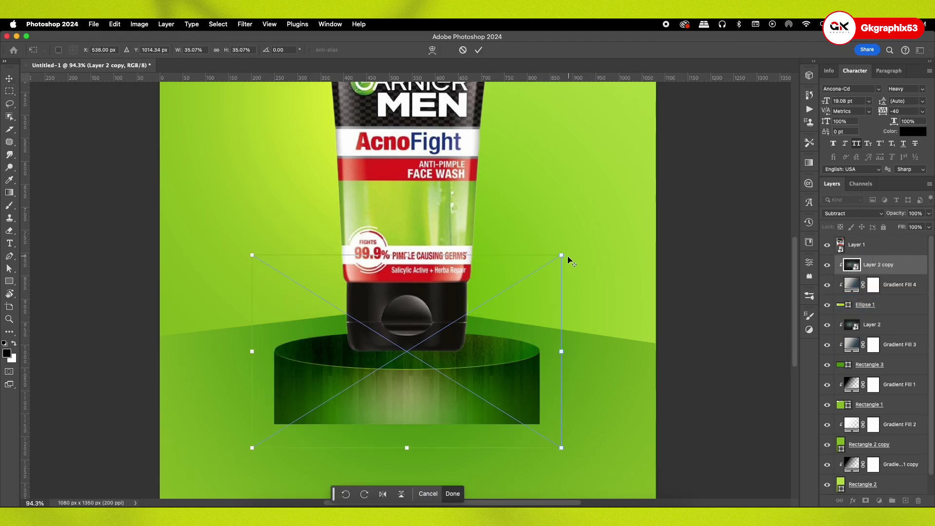
pyautogui.moveTo(562, 255); pyautogui.dragTo(479, 255)
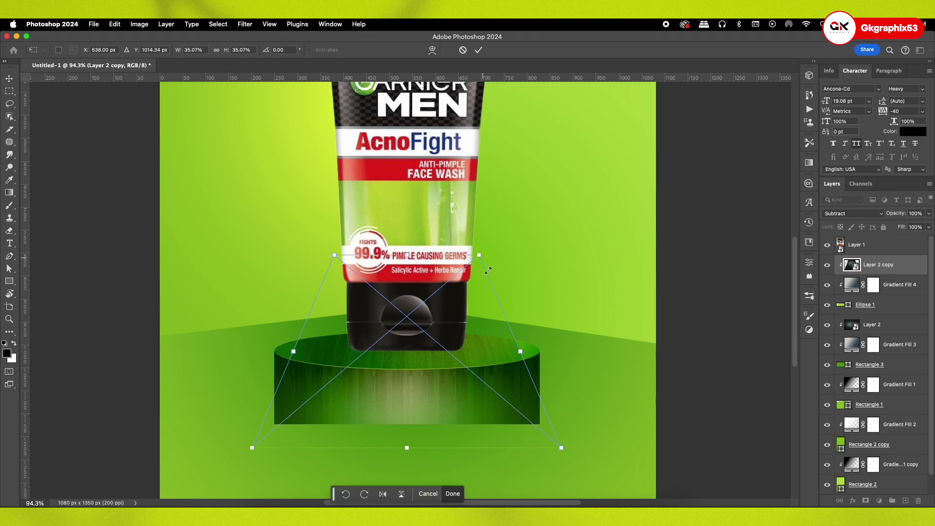
pyautogui.moveTo(411, 448); pyautogui.dragTo(409, 331)
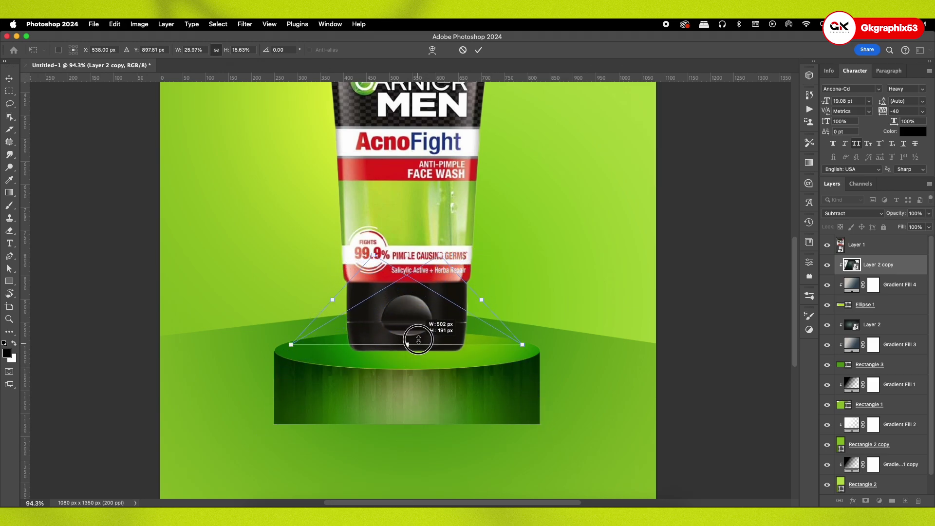
pyautogui.moveTo(426, 282)
pyautogui.mouseDown()
pyautogui.moveTo(446, 346)
pyautogui.moveTo(535, 346)
pyautogui.mouseUp()
pyautogui.moveTo(431, 348); pyautogui.dragTo(440, 364)
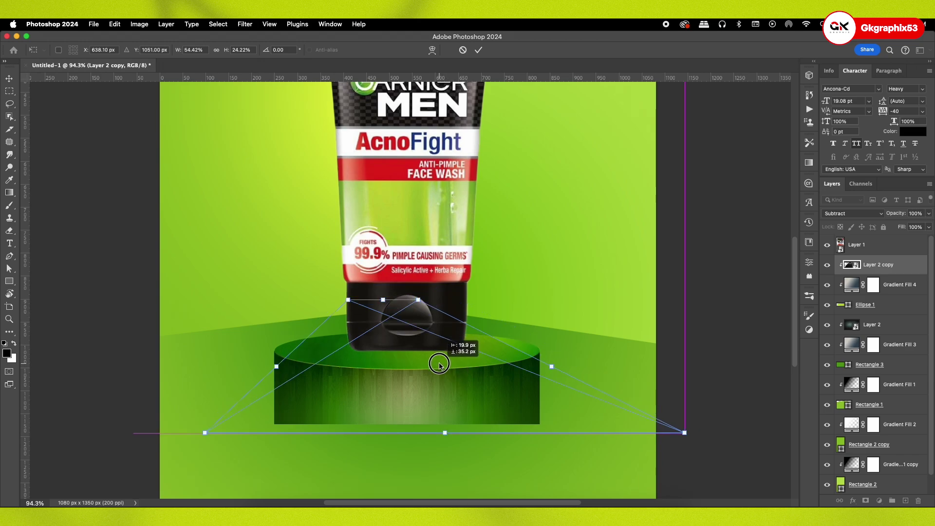
pyautogui.moveTo(423, 300); pyautogui.dragTo(433, 288)
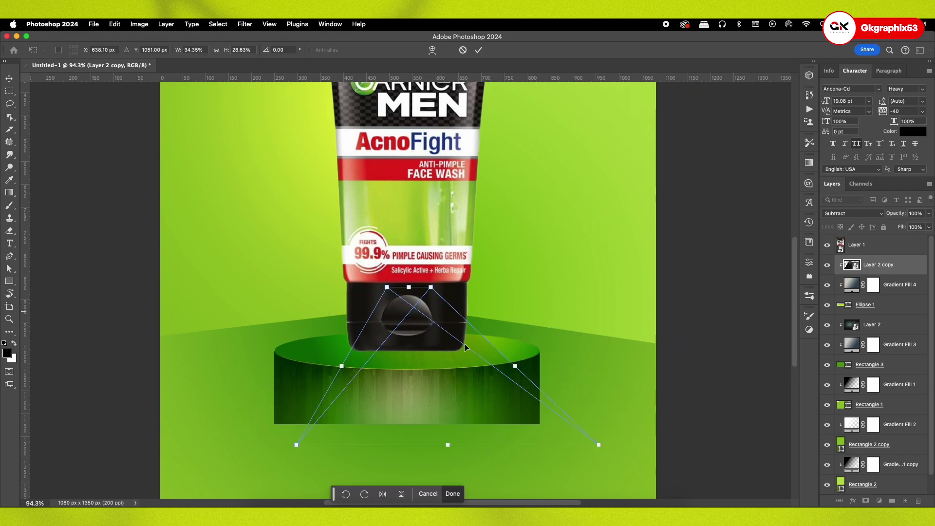
pyautogui.moveTo(599, 445); pyautogui.dragTo(740, 456)
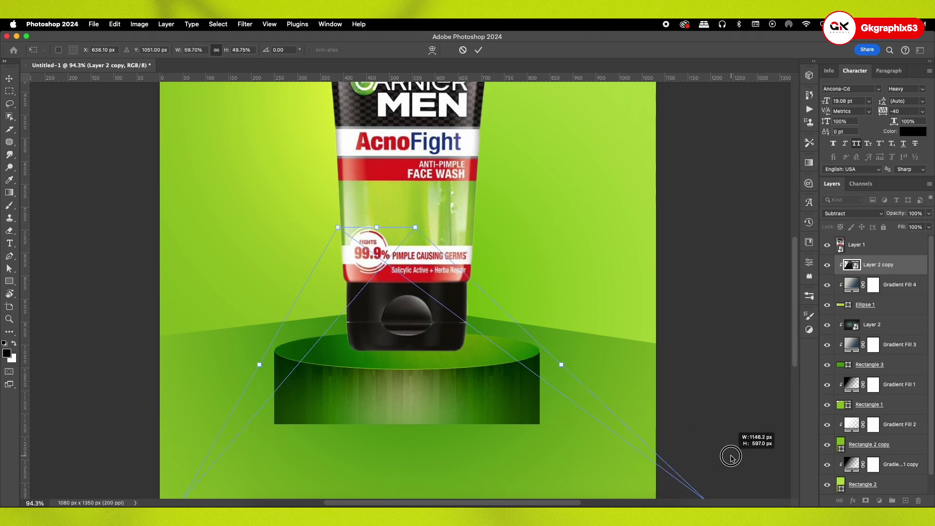
pyautogui.press('Return')
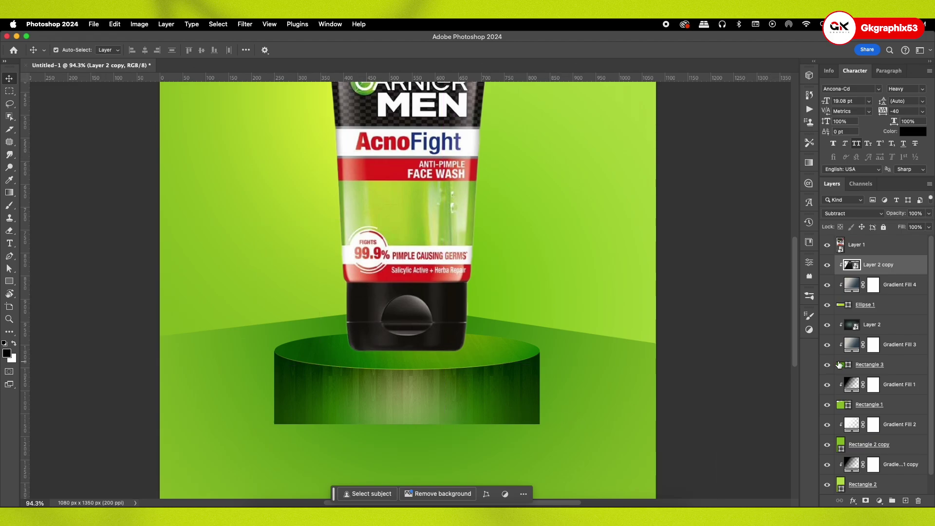
# Step: Find and select the podium body layer (Rectangle 3) by toggling the ellipse and body visibility
pyautogui.click(840, 305)
pyautogui.click(827, 306)
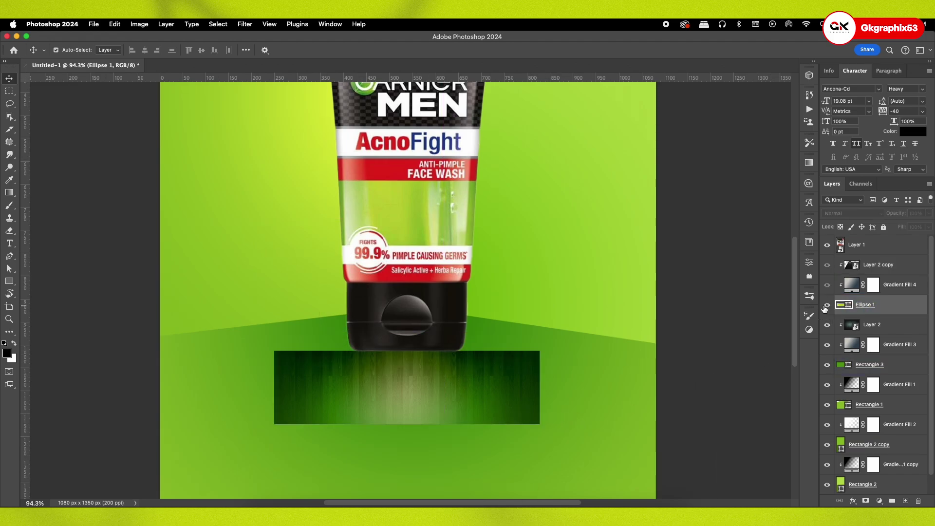
pyautogui.click(828, 366)
pyautogui.click(887, 366)
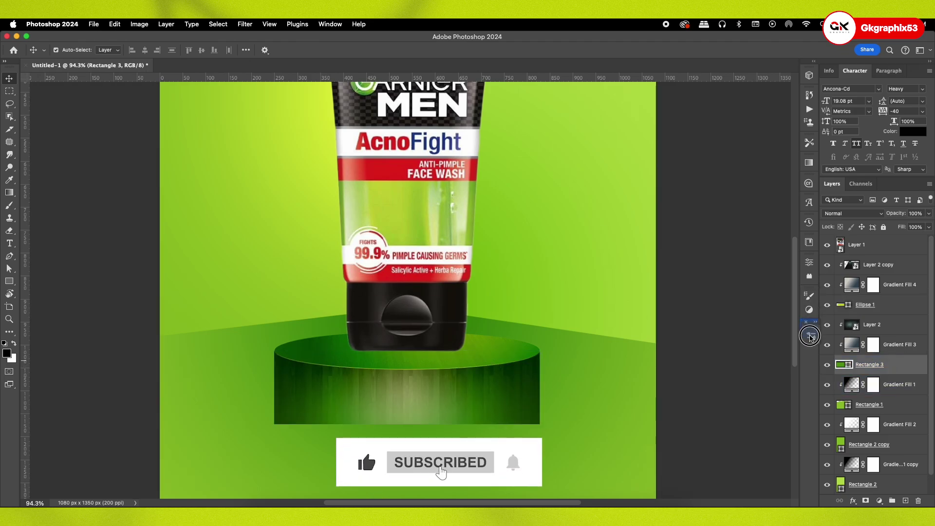
# Step: Set the podium body's bottom-left and bottom-right corner radii to 17 px
pyautogui.click(809, 262)
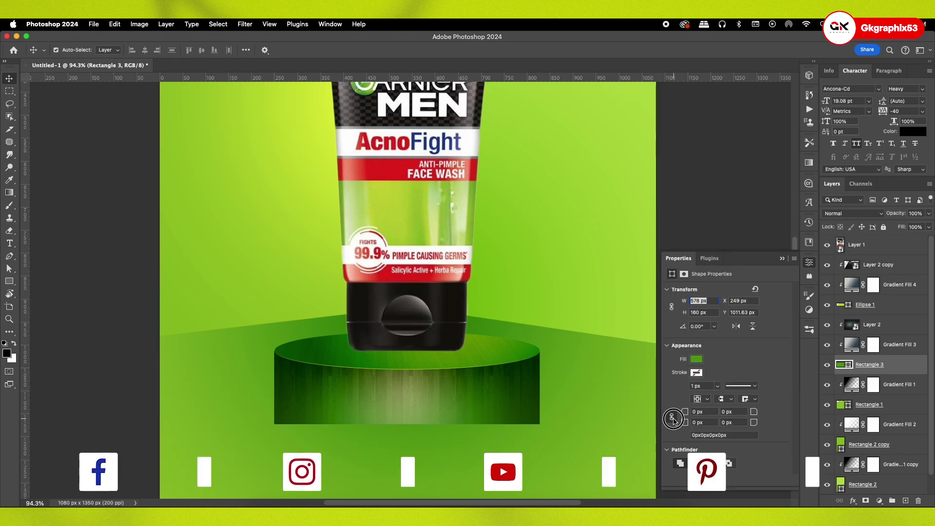
pyautogui.moveTo(685, 423); pyautogui.dragTo(694, 426)
pyautogui.write('23')
pyautogui.press('Return')
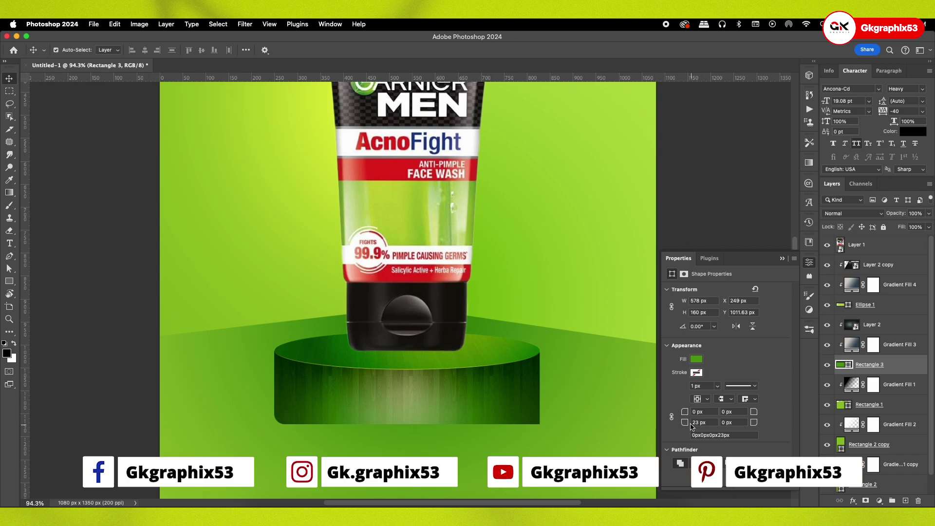
pyautogui.moveTo(691, 424); pyautogui.dragTo(696, 423)
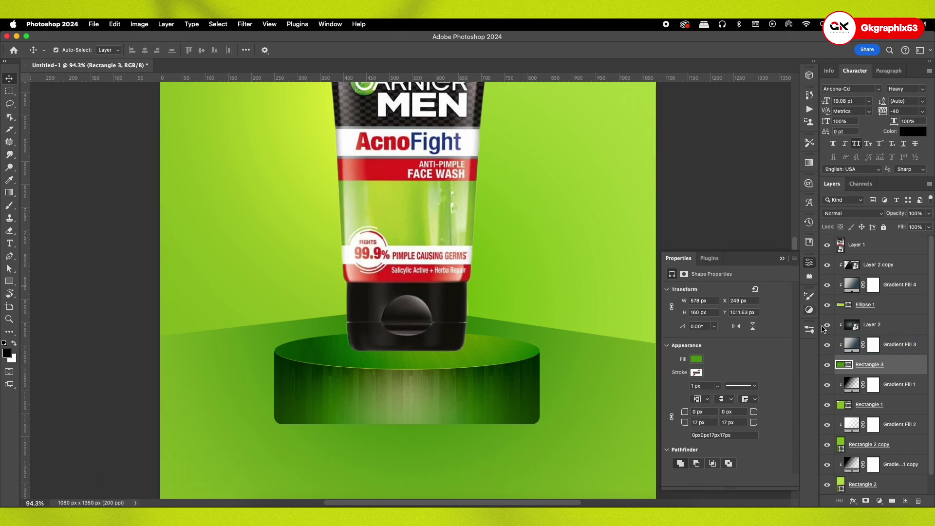
pyautogui.click(917, 380)
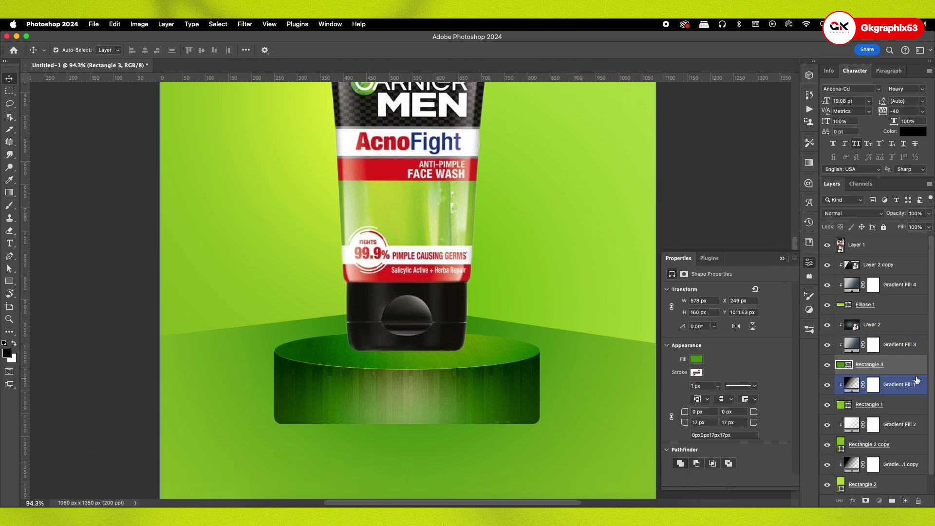
pyautogui.click(785, 260)
# Step: Paint a soft black dab on a new layer under the podium and squash it flat
pyautogui.moveTo(852, 384); pyautogui.dragTo(907, 502)
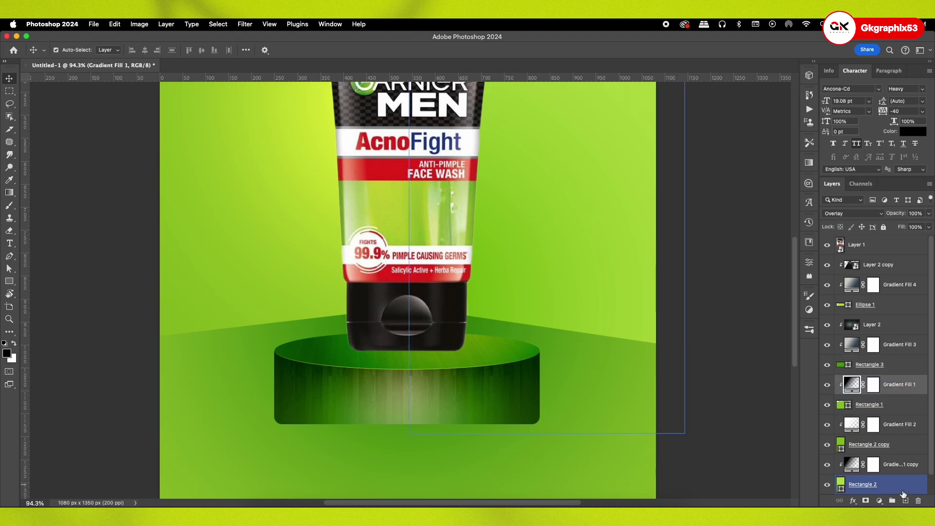
pyautogui.click(907, 502)
pyautogui.hotkey('ctrl', '0')
pyautogui.press('b')
pyautogui.click(424, 419)
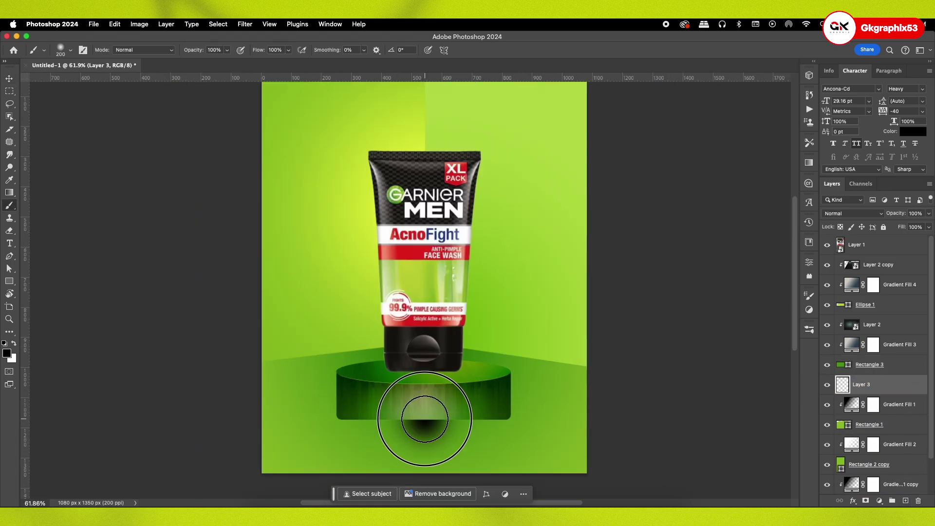
pyautogui.hotkey('ctrl', 't')
pyautogui.moveTo(424, 371)
pyautogui.mouseDown()
pyautogui.moveTo(422, 437)
pyautogui.moveTo(434, 457)
pyautogui.moveTo(434, 420)
pyautogui.moveTo(605, 420)
pyautogui.mouseUp()
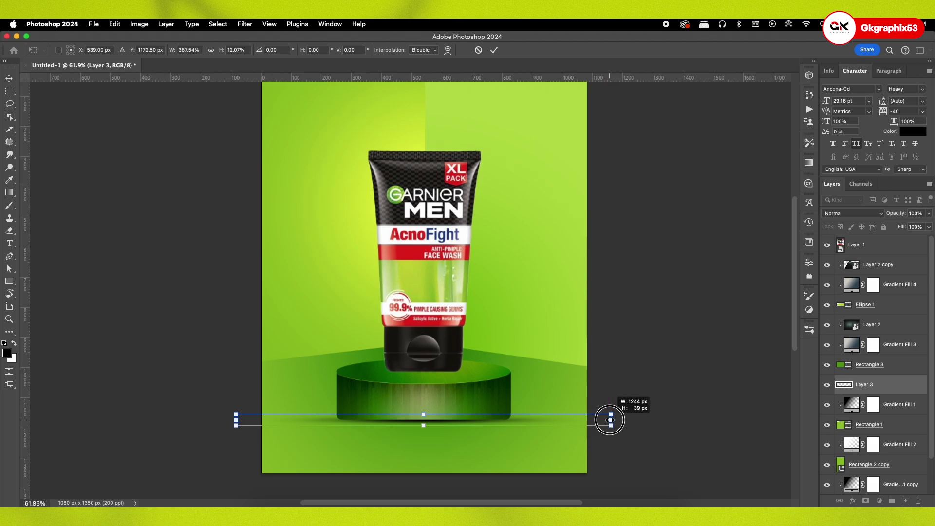
pyautogui.moveTo(605, 421); pyautogui.dragTo(587, 420)
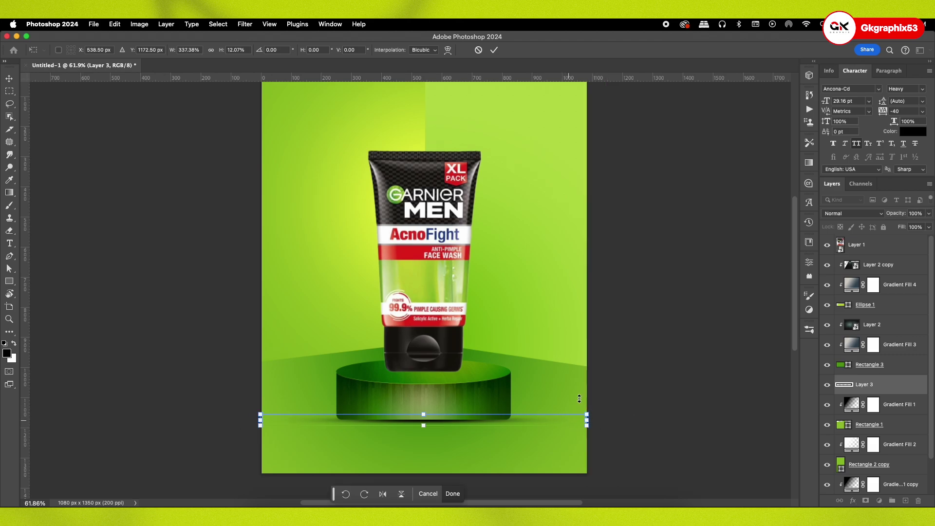
pyautogui.click(492, 56)
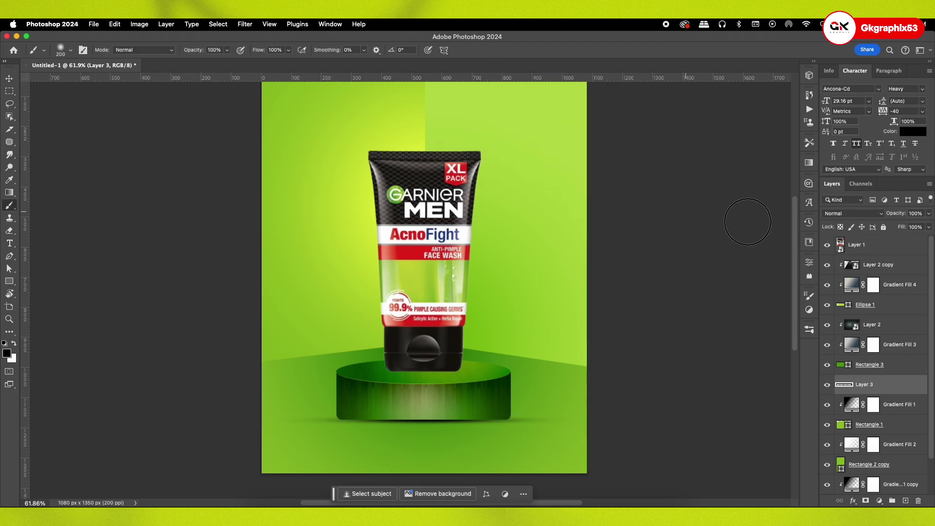
# Step: Blend the shadow layer in Overlay mode at about 65% opacity
pyautogui.click(866, 219)
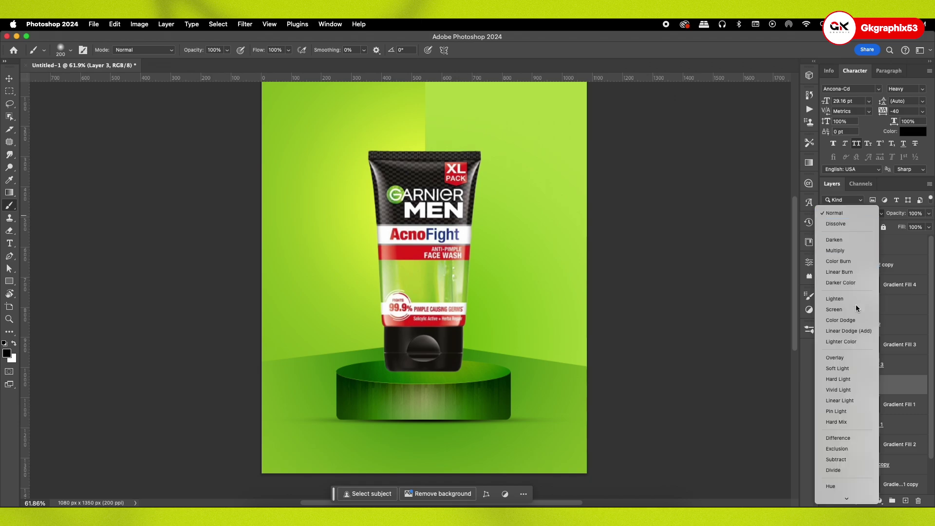
pyautogui.click(848, 359)
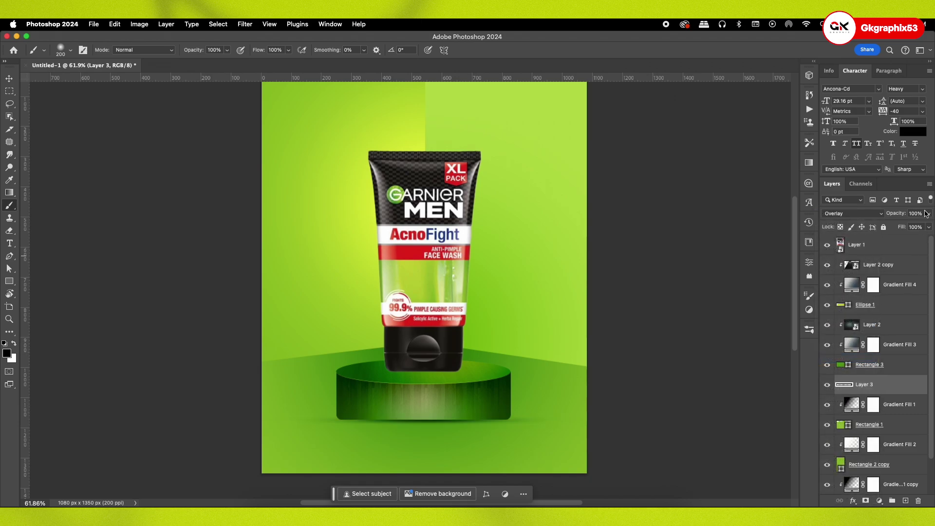
pyautogui.moveTo(921, 226); pyautogui.dragTo(914, 228)
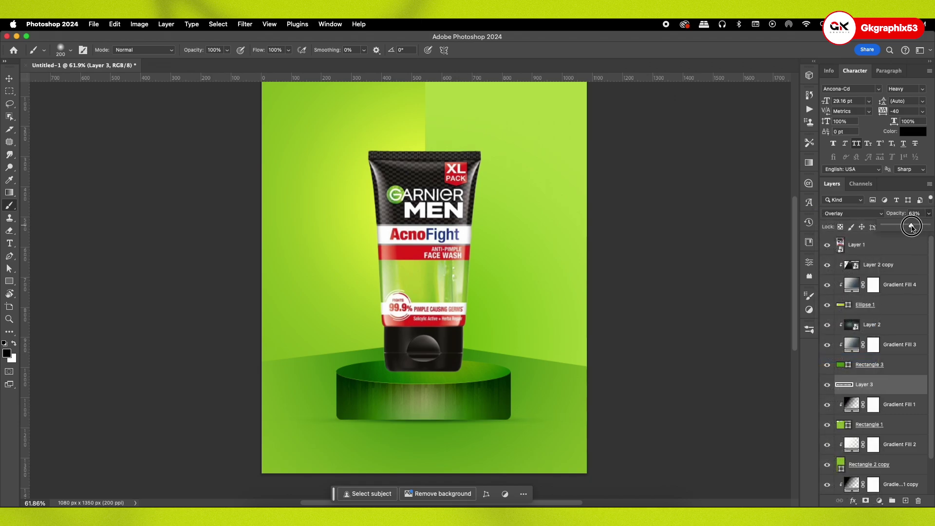
pyautogui.click(8, 81)
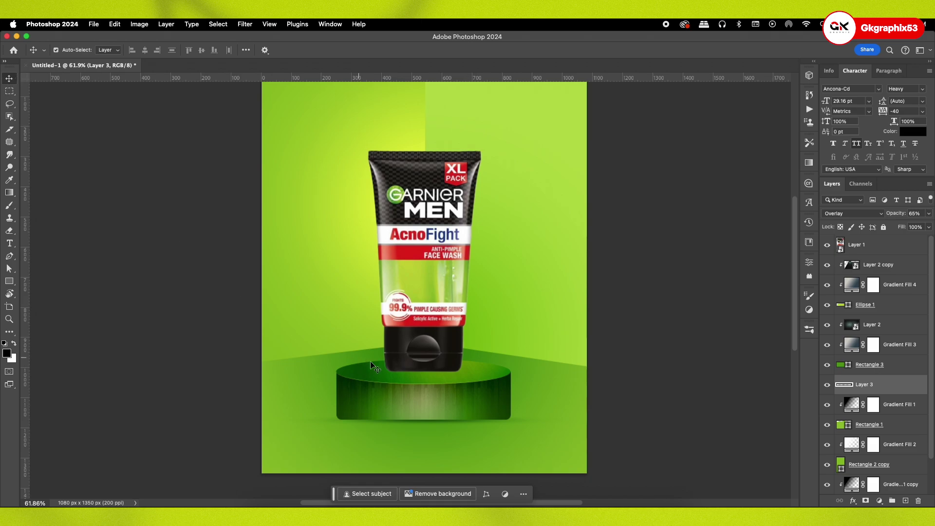
pyautogui.scroll(-2, 449, 417)
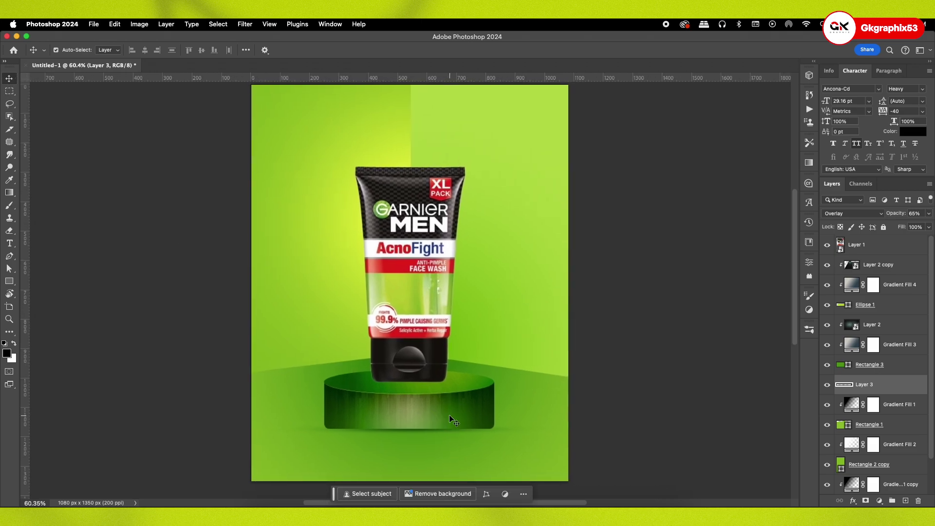
pyautogui.moveTo(440, 359); pyautogui.dragTo(456, 364)
pyautogui.scroll(-1, 409, 262)
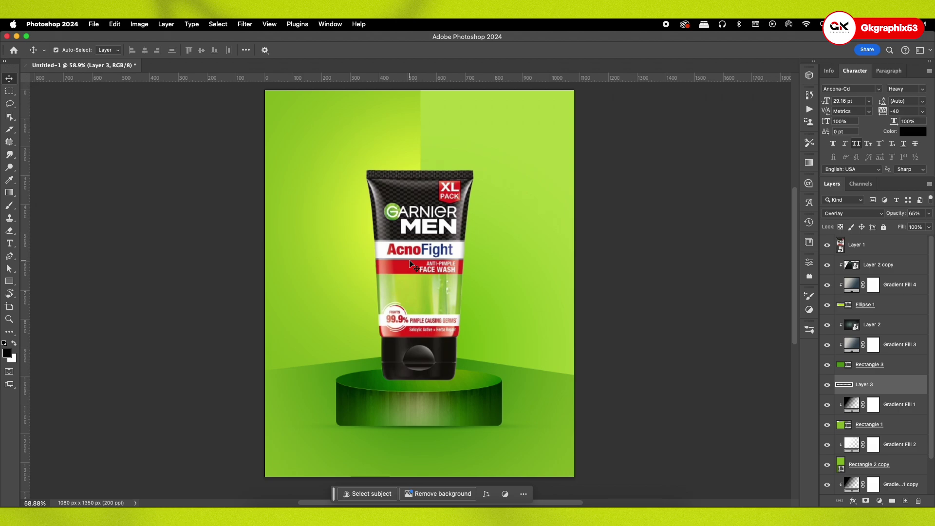
pyautogui.click(409, 264)
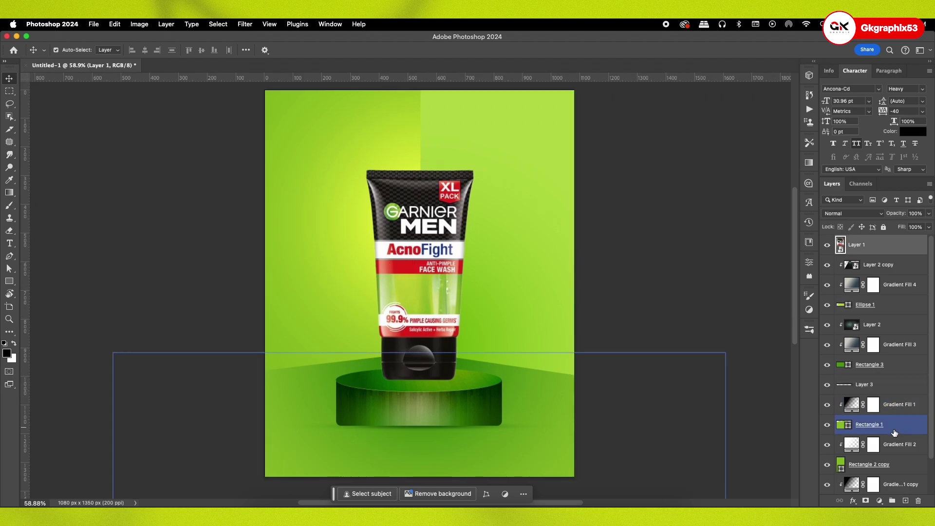
pyautogui.doubleClick(827, 429)
# Step: Group Layer 1 through Layer 3 together into Group 1
pyautogui.keyDown('shift'); pyautogui.click(902, 390); pyautogui.keyUp('shift')
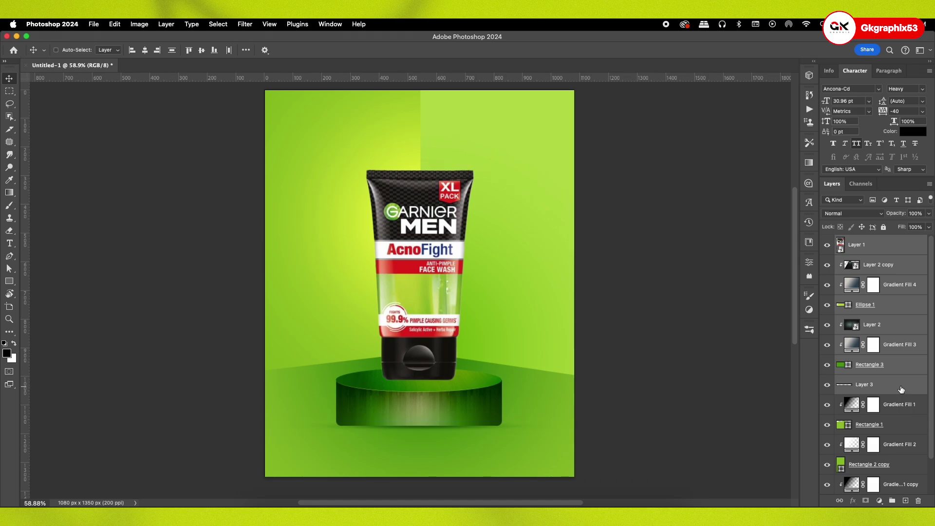
pyautogui.hotkey('ctrl', 'g')
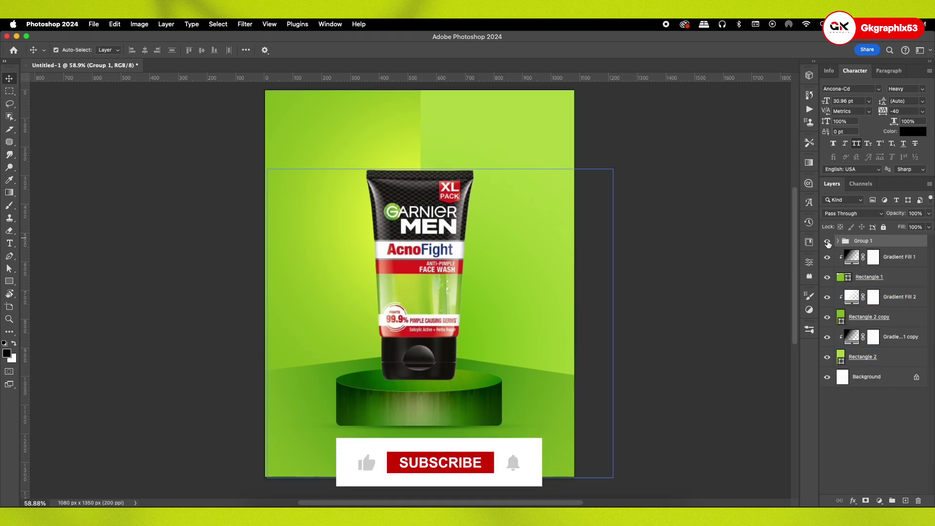
pyautogui.click(828, 242)
# Step: Move Group 1 down onto the podium, undoing the scale to keep 100% size
pyautogui.hotkey('ctrl', 't')
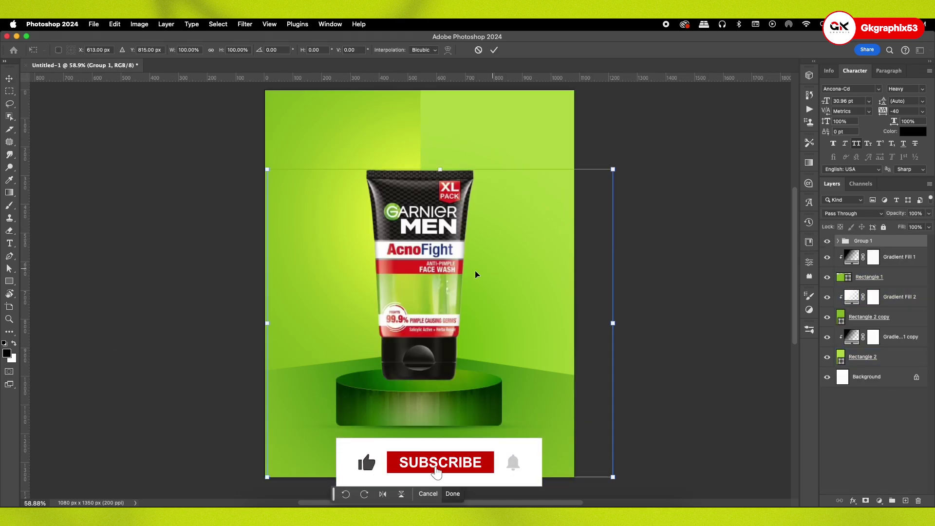
pyautogui.moveTo(448, 253); pyautogui.dragTo(449, 259)
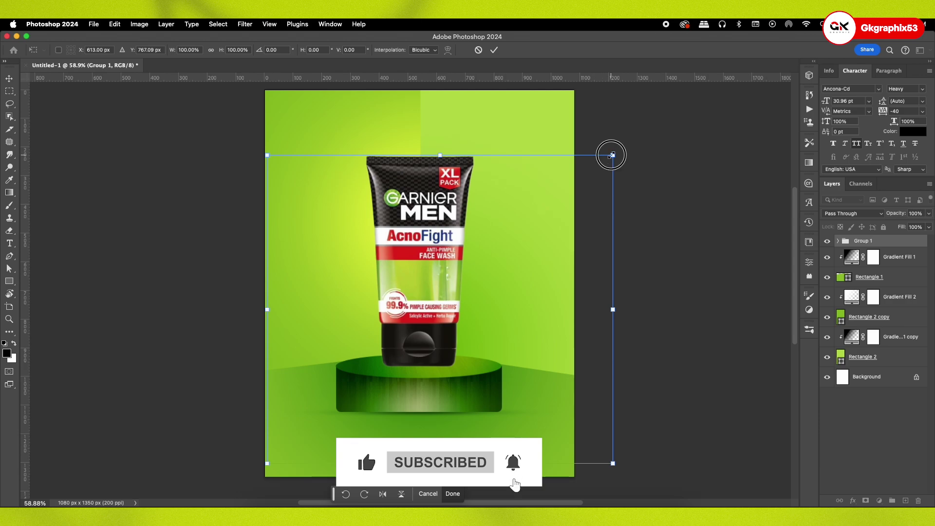
pyautogui.moveTo(612, 160); pyautogui.dragTo(604, 163)
pyautogui.moveTo(461, 249); pyautogui.dragTo(460, 259)
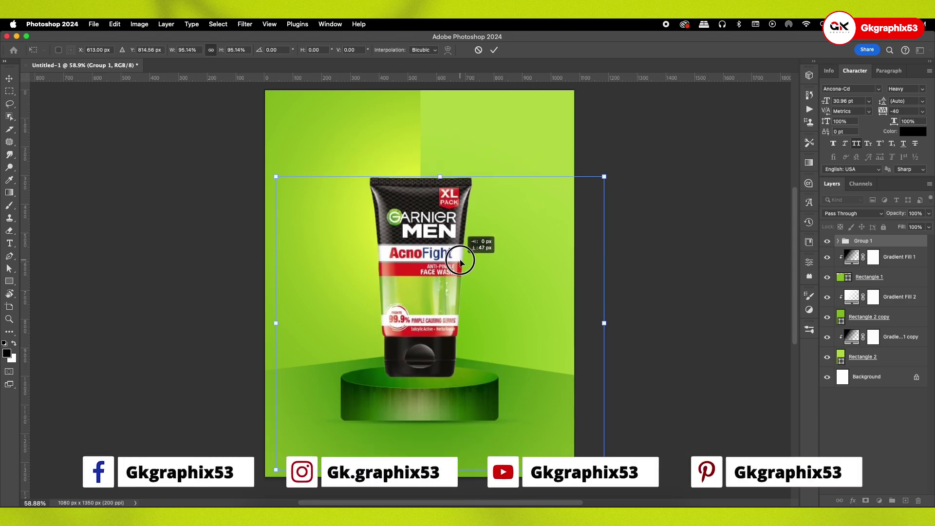
pyautogui.hotkey('ctrl', 'z')
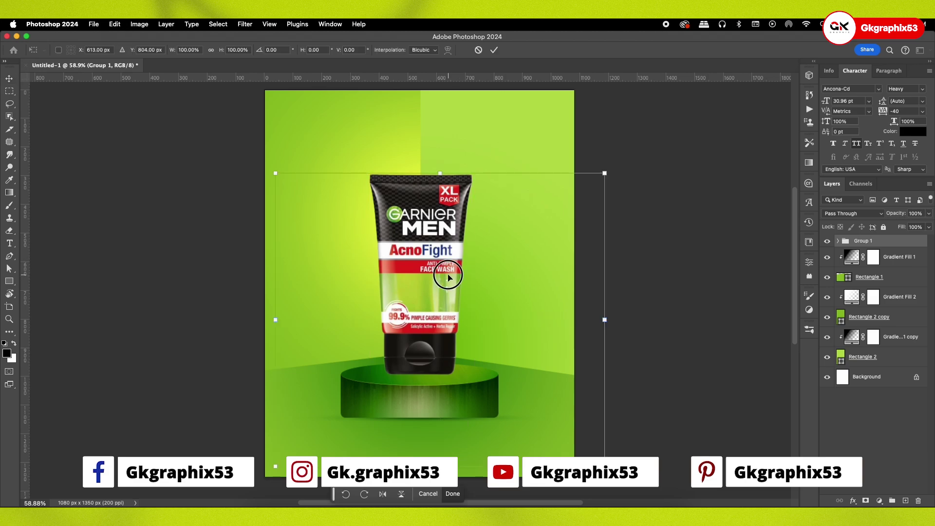
pyautogui.hotkey('ctrl', 'z')
pyautogui.press('Return')
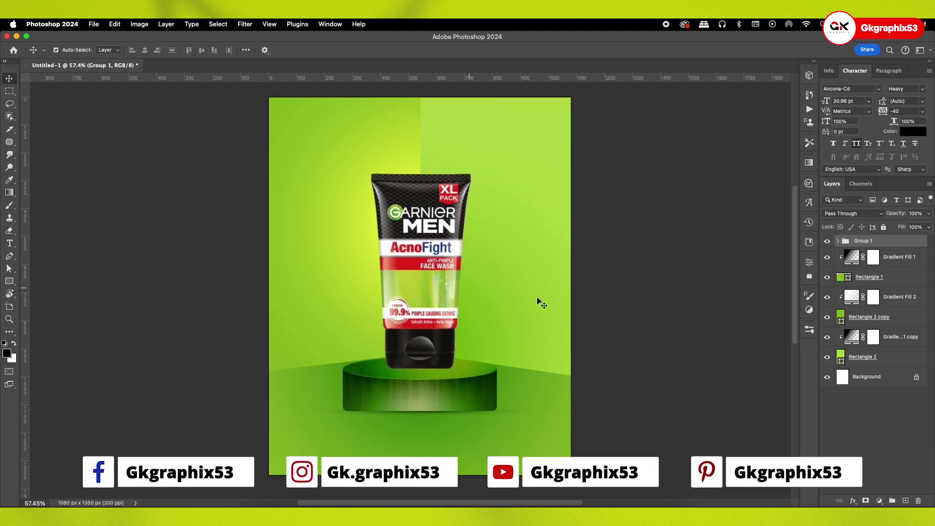
pyautogui.click(899, 281)
# Step: Paint black on new Layer 4 under the tube cap and squash it into a thin strip
pyautogui.click(596, 285)
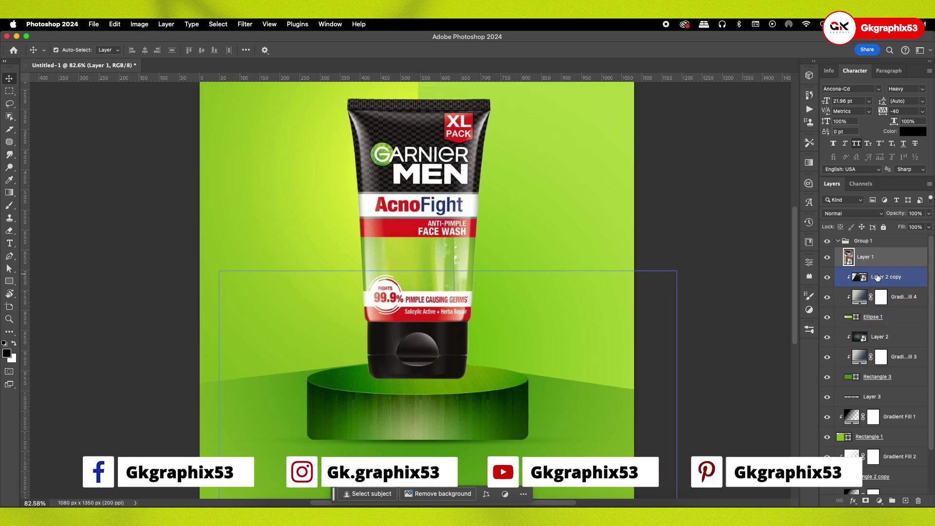
pyautogui.click(906, 501)
pyautogui.press('b')
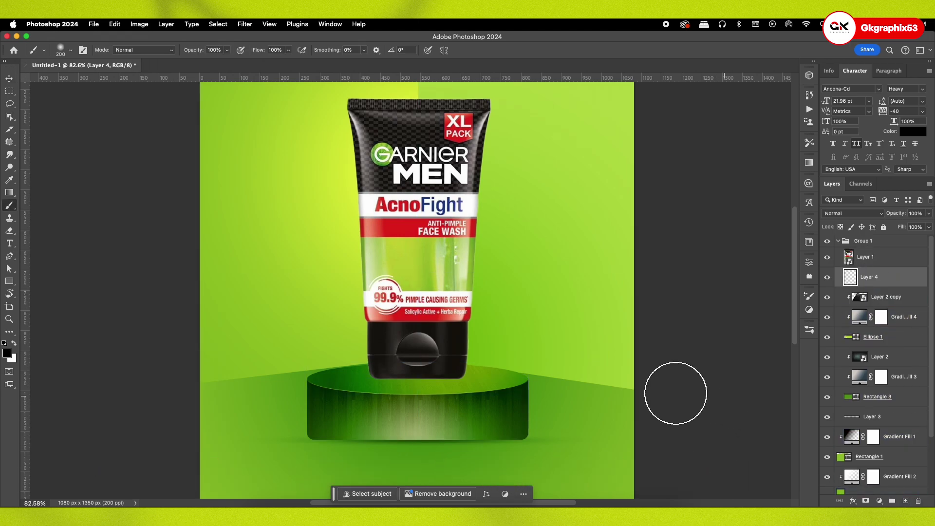
pyautogui.moveTo(411, 382); pyautogui.dragTo(415, 385)
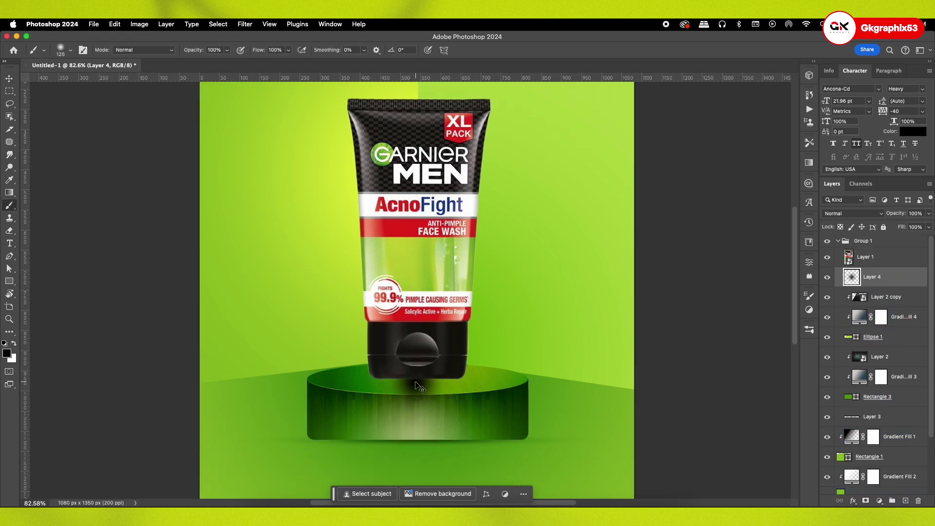
pyautogui.hotkey('ctrl', 't')
pyautogui.moveTo(414, 342)
pyautogui.mouseDown()
pyautogui.moveTo(416, 409)
pyautogui.moveTo(431, 382)
pyautogui.moveTo(539, 377)
pyautogui.mouseUp()
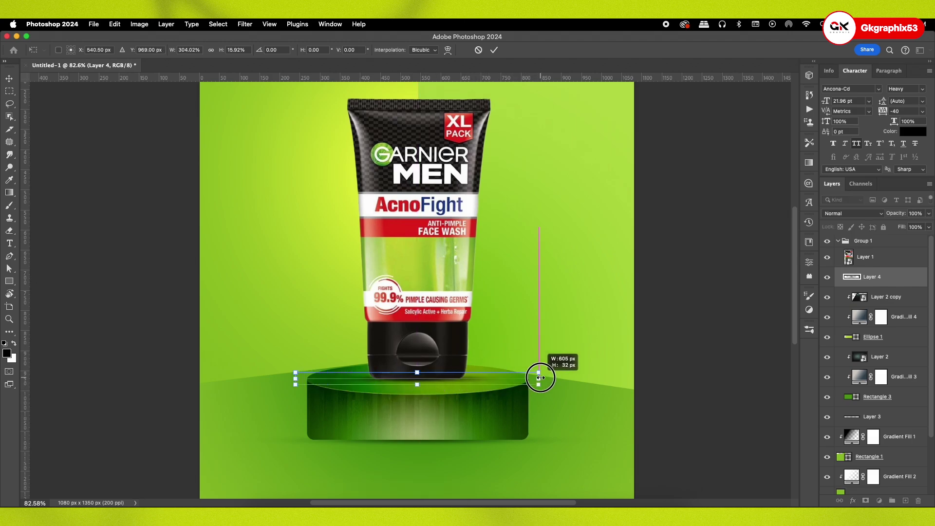
pyautogui.press('Return')
pyautogui.press('b')
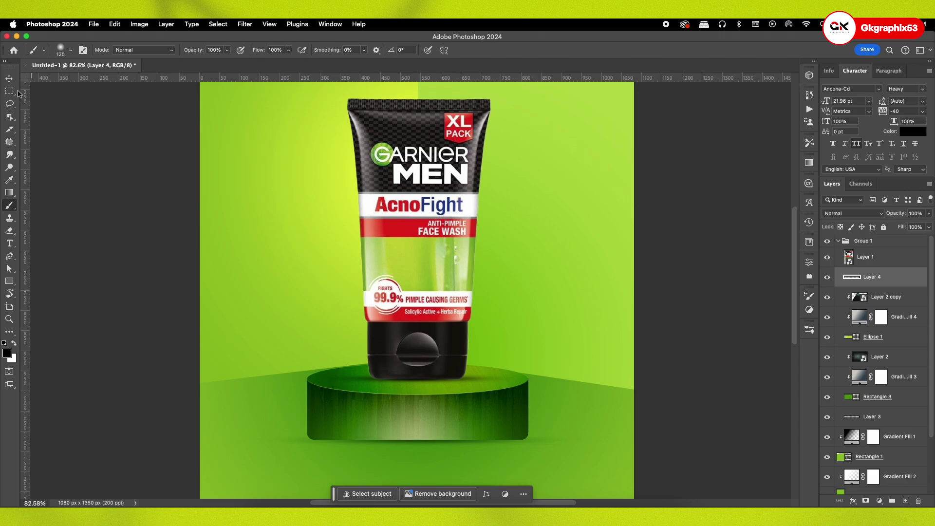
pyautogui.press('v')
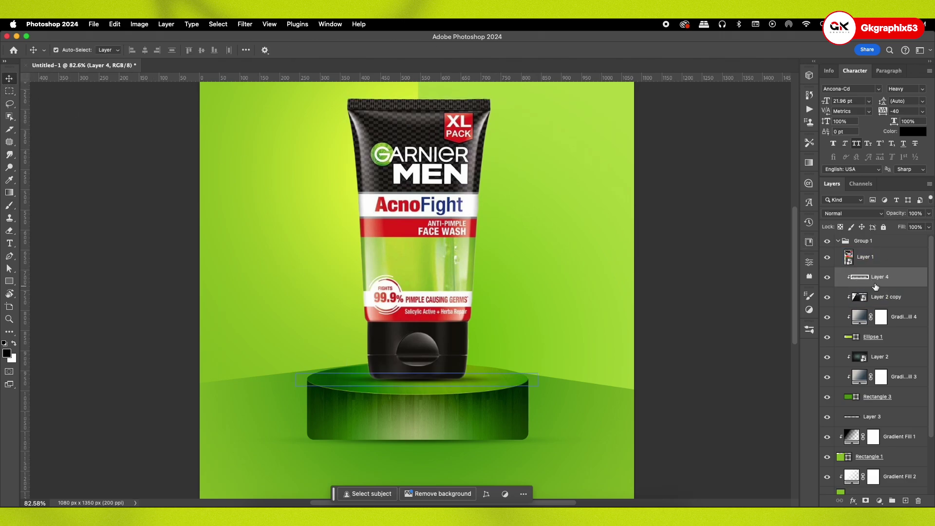
# Step: Lower Layer 2 copy's opacity to 61%
pyautogui.click(824, 280)
pyautogui.click(896, 298)
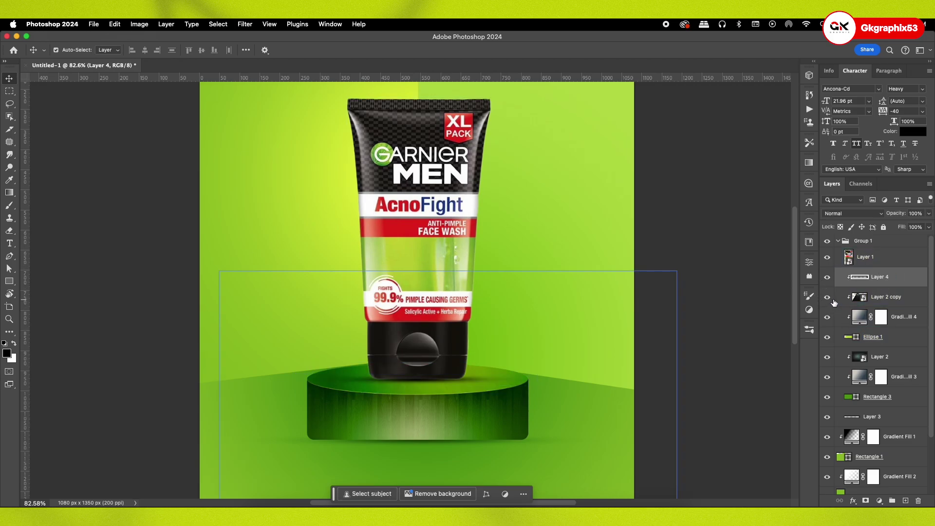
pyautogui.click(929, 213)
pyautogui.moveTo(928, 225); pyautogui.dragTo(911, 227)
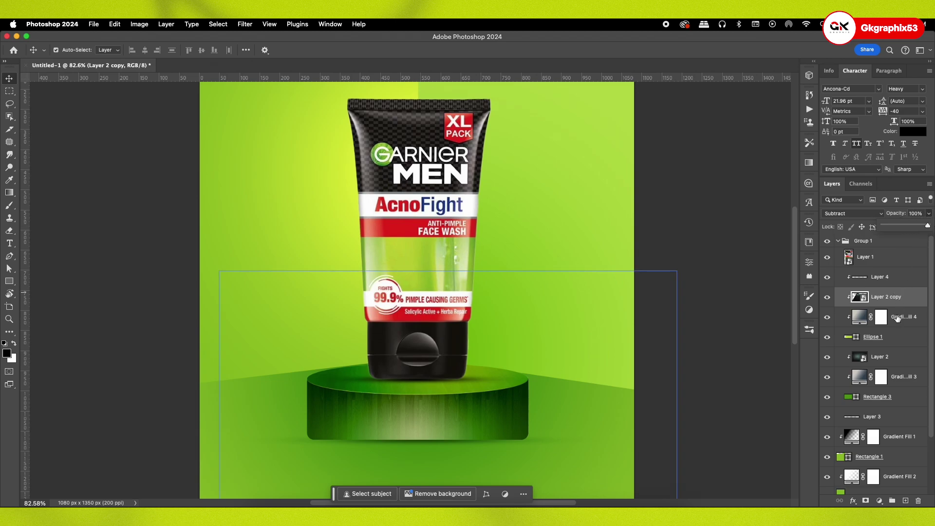
# Step: Flatten the podium's Ellipse 1 top by dragging its top handle down
pyautogui.click(897, 337)
pyautogui.click(827, 337)
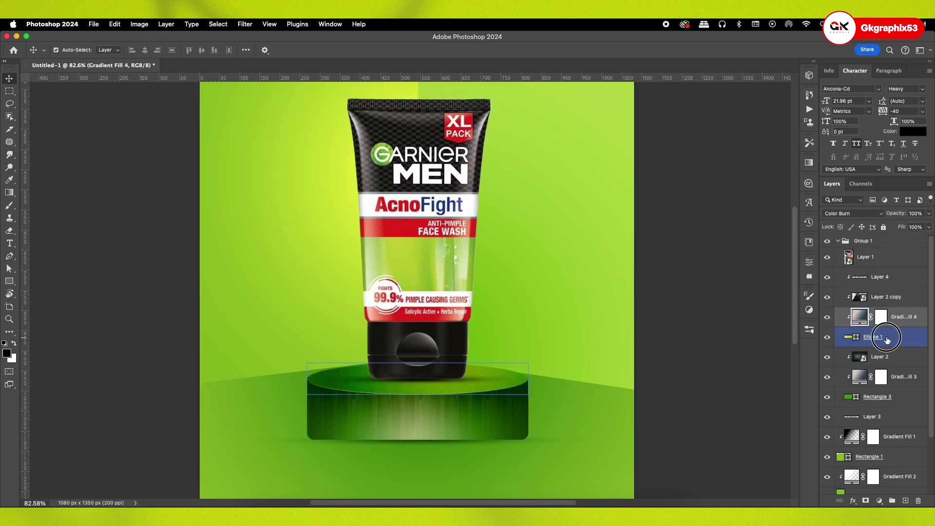
pyautogui.hotkey('ctrl', 't')
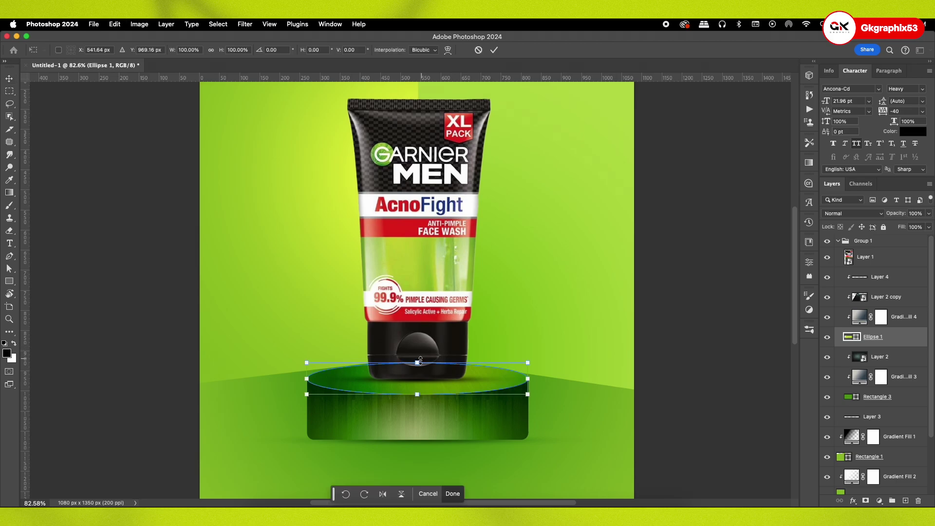
pyautogui.moveTo(418, 363); pyautogui.dragTo(417, 369)
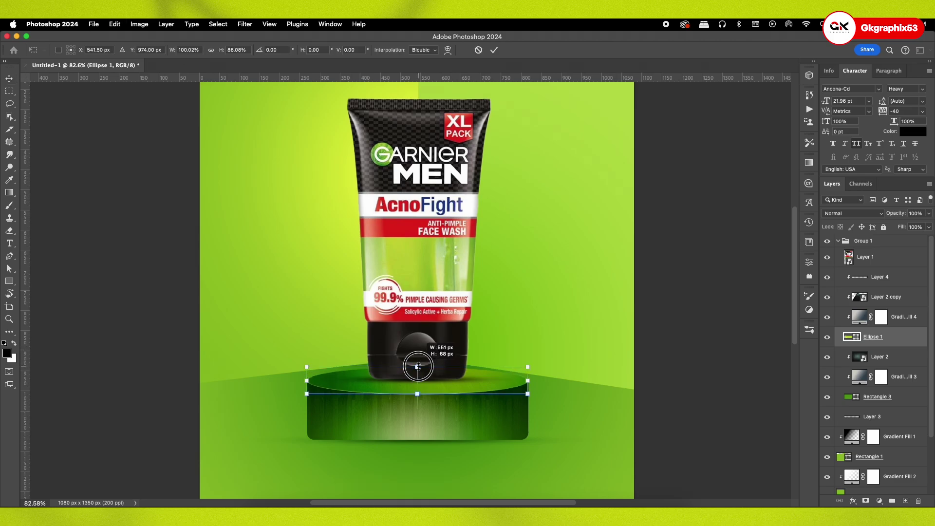
pyautogui.press('Return')
pyautogui.scroll(5, 416, 393)
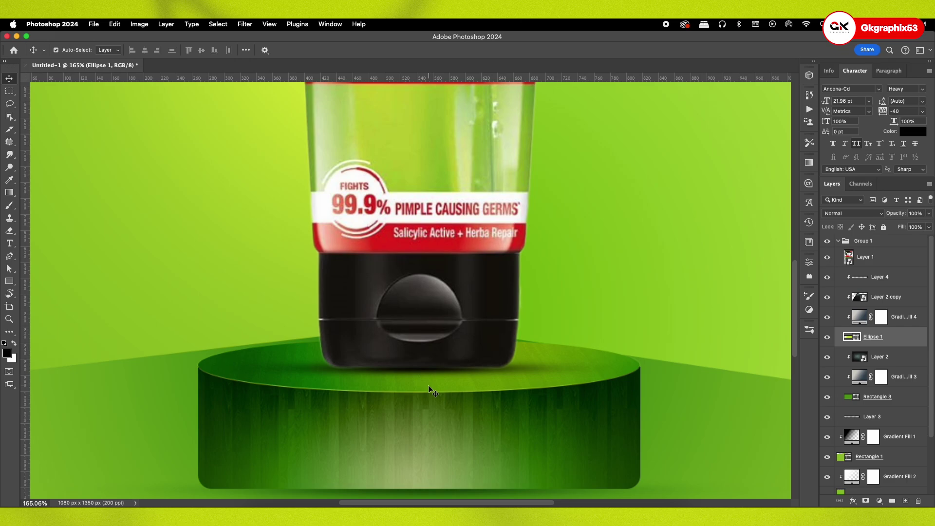
# Step: Widen the Rectangle 3 podium body slightly to line up with the ellipse edges
pyautogui.click(877, 397)
pyautogui.hotkey('ctrl', 't')
pyautogui.scroll(1, 644, 392)
pyautogui.scroll(1, 645, 392)
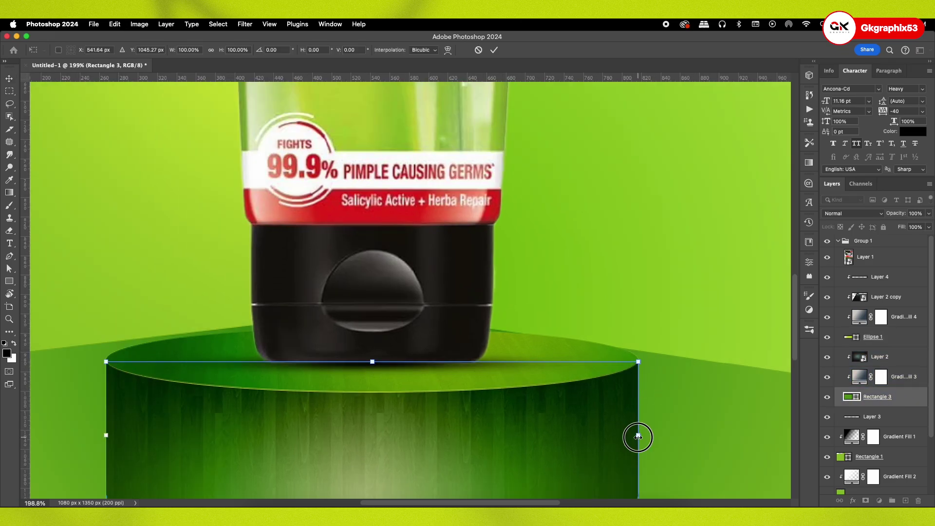
pyautogui.moveTo(636, 437); pyautogui.dragTo(636, 437)
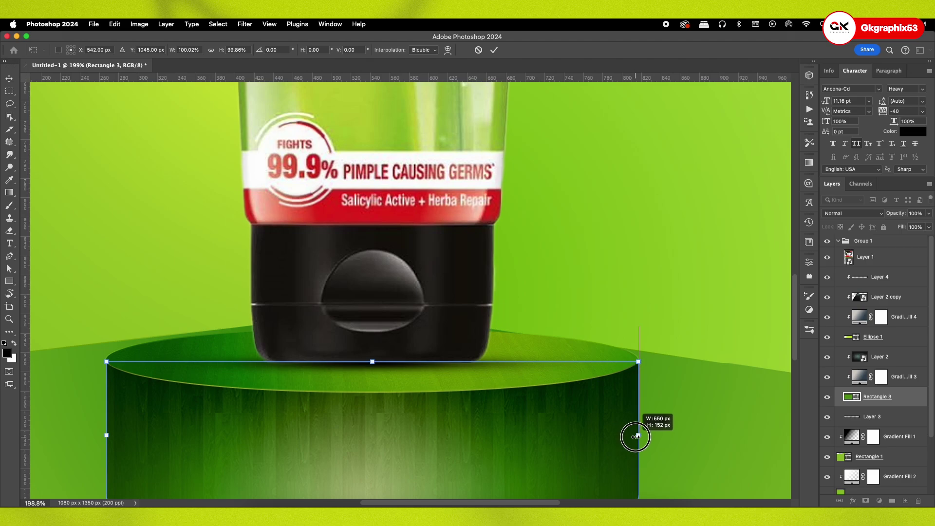
pyautogui.press('Return')
pyautogui.scroll(-3, 652, 397)
pyautogui.scroll(-1, 657, 385)
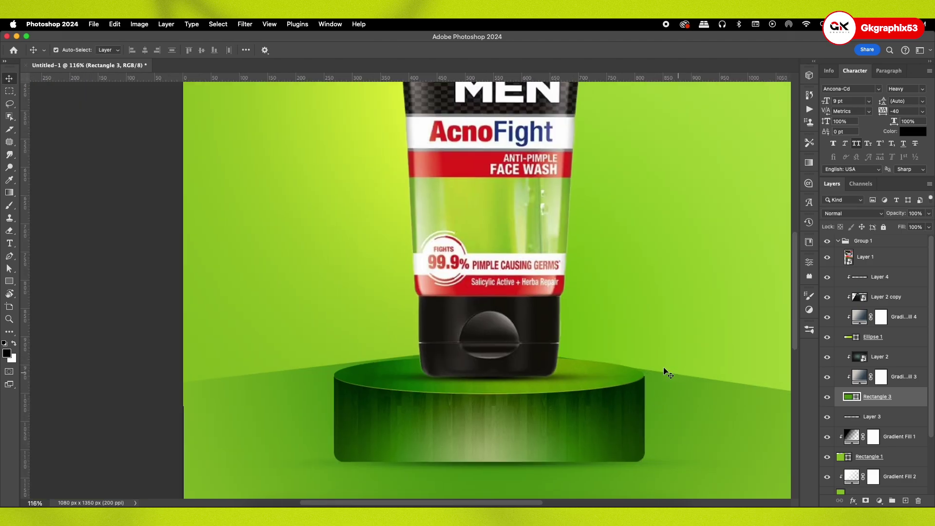
pyautogui.click(907, 340)
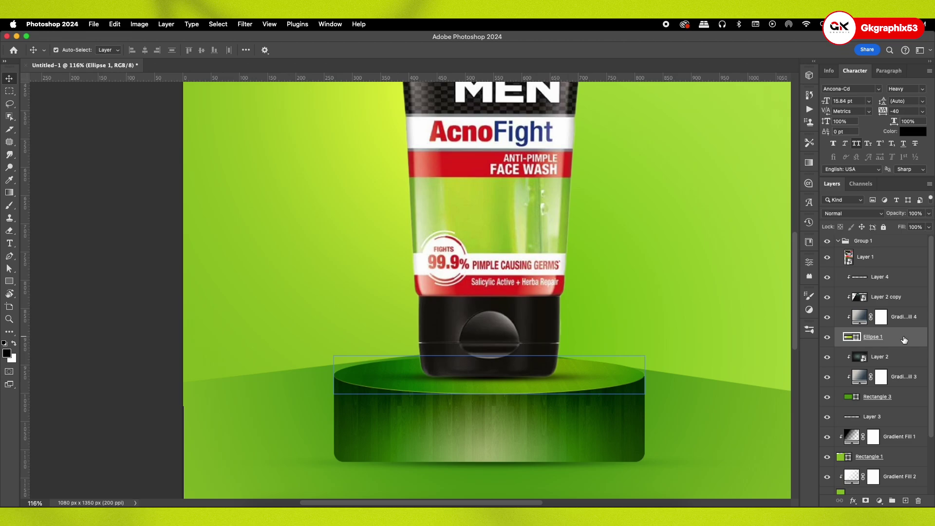
pyautogui.press('super+0')
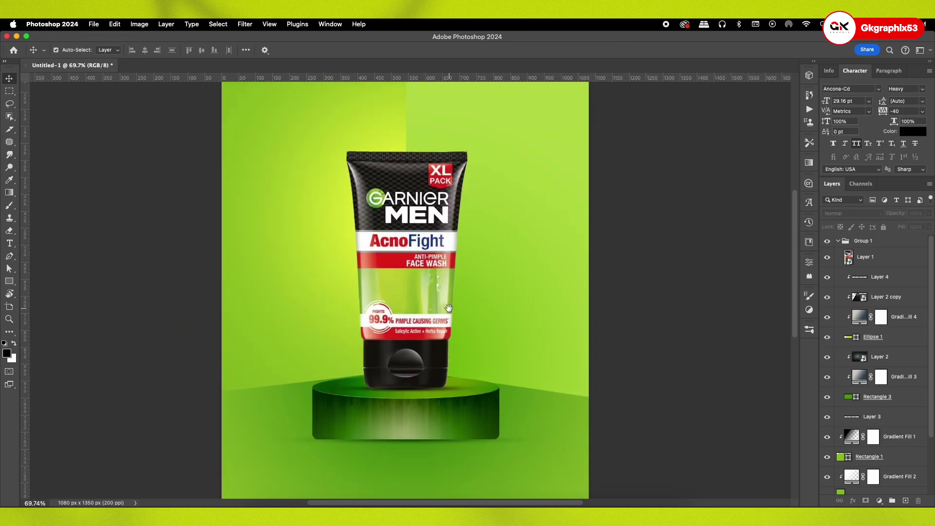
# Step: Duplicate the tube layer, flip the copy vertically and move it below the tube
pyautogui.scroll(-2, 486, 308)
pyautogui.moveTo(488, 312); pyautogui.dragTo(483, 309)
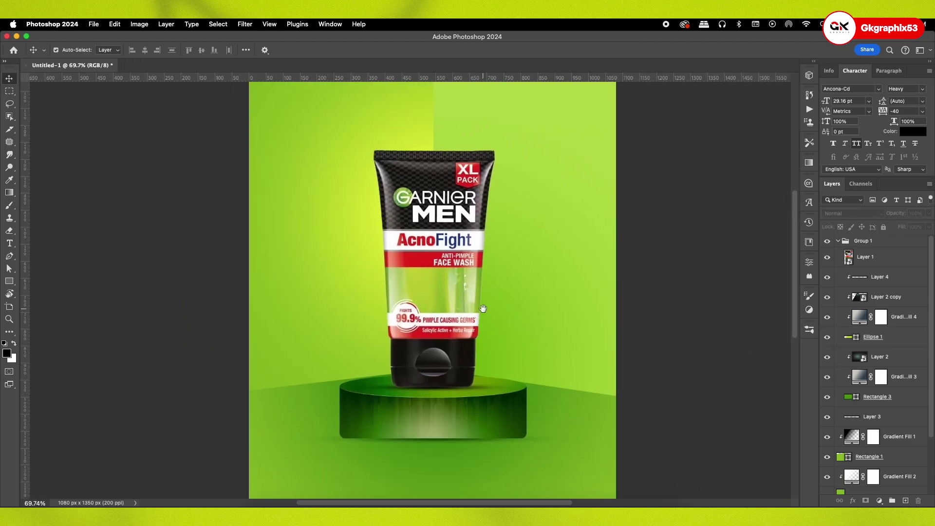
pyautogui.scroll(-1, 516, 313)
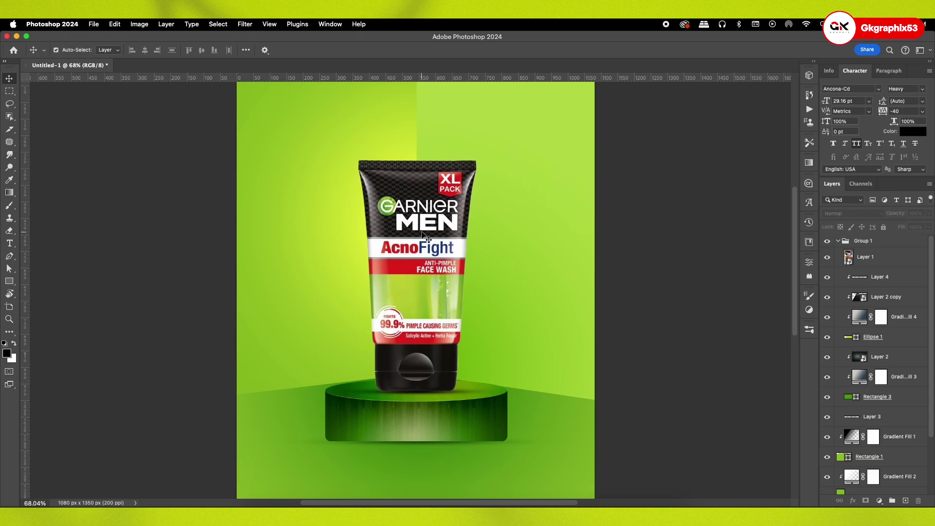
pyautogui.click(427, 239)
pyautogui.press('super+j')
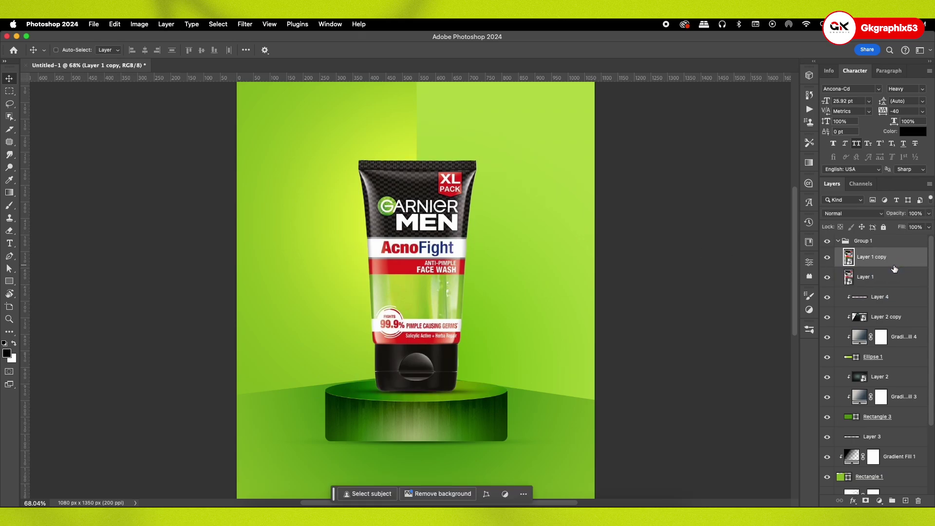
pyautogui.press('super+t')
pyautogui.rightClick(428, 250)
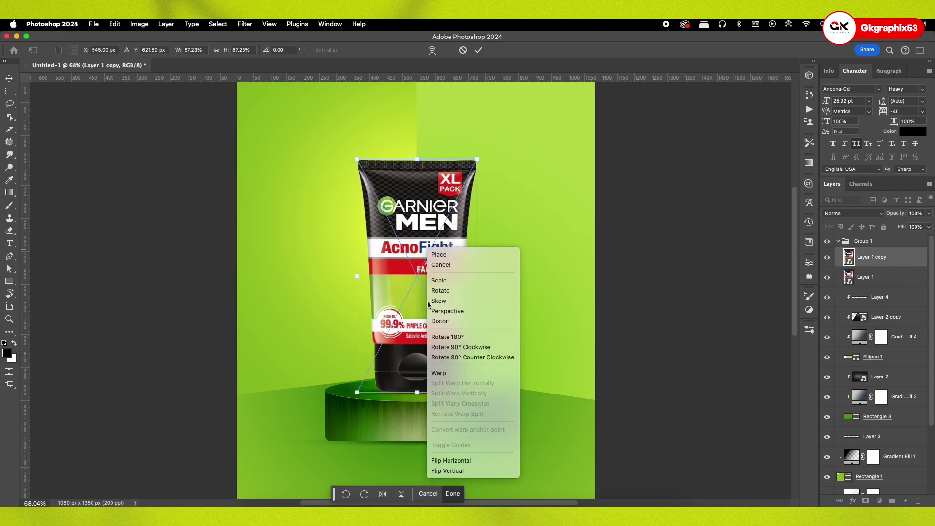
pyautogui.click(450, 471)
pyautogui.moveTo(432, 223); pyautogui.dragTo(424, 442)
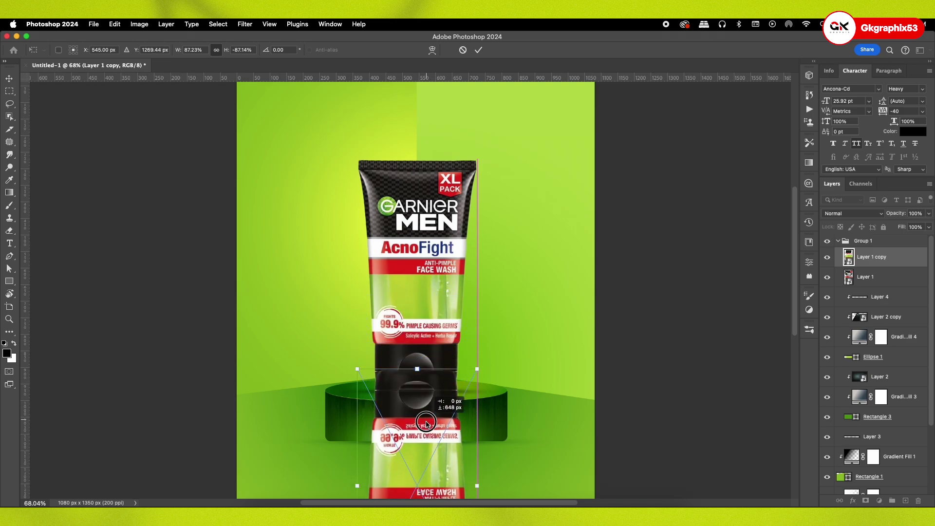
pyautogui.press('Return')
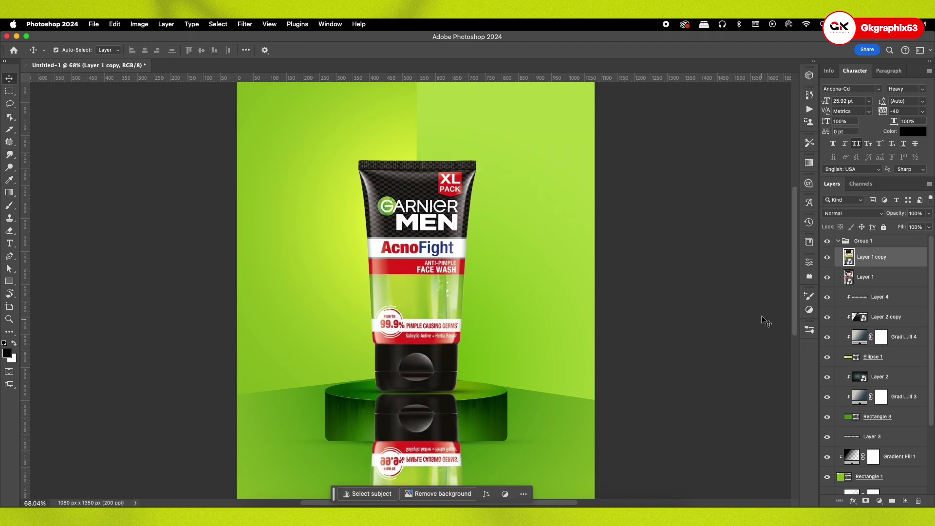
# Step: Place the flipped copy under Layer 1 and clip it to the podium
pyautogui.click(872, 271)
pyautogui.moveTo(873, 272); pyautogui.dragTo(875, 286)
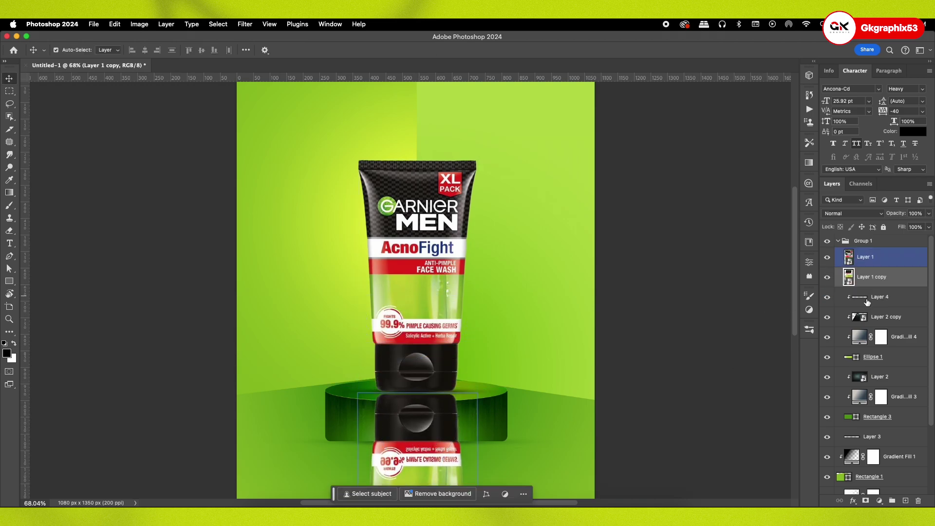
pyautogui.hotkey('ctrl', 't')
pyautogui.scroll(5, 419, 407)
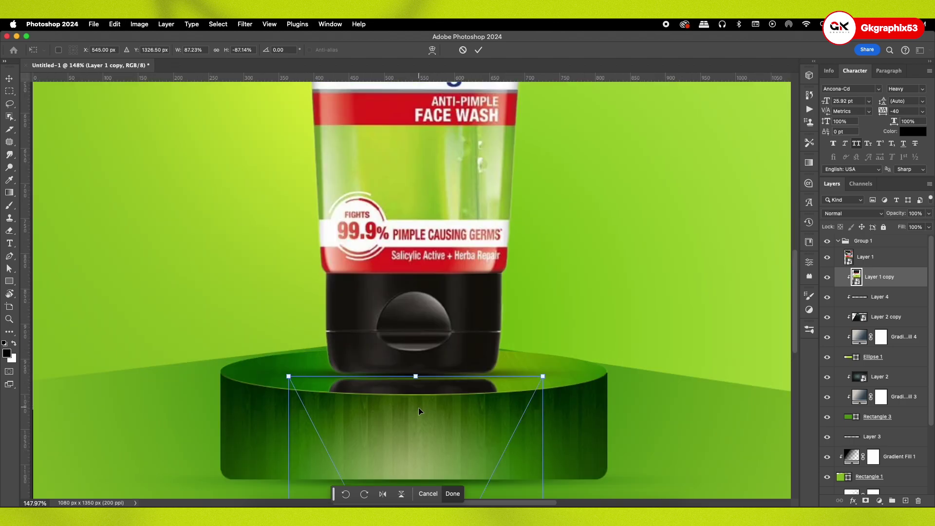
pyautogui.press('Return')
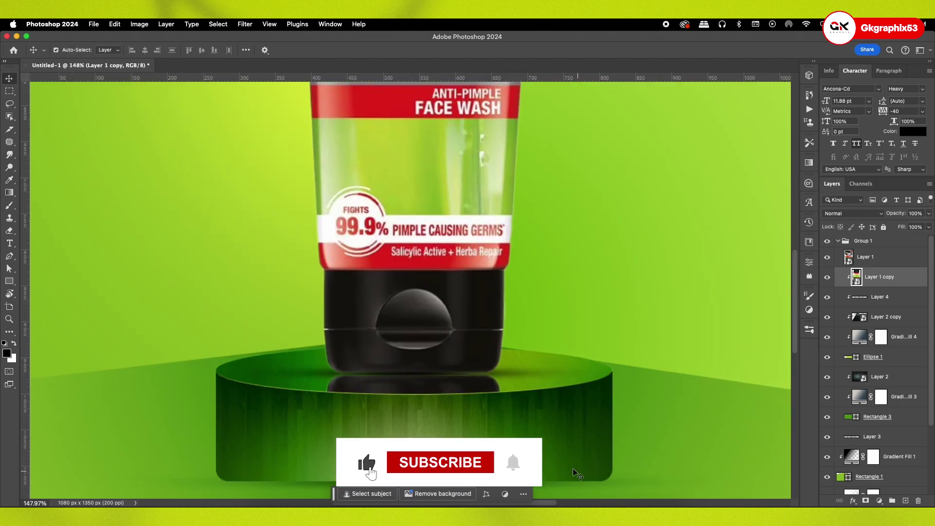
# Step: Add a mask to the reflection layer and choose a basic black-white linear gradient
pyautogui.click(866, 501)
pyautogui.press('g')
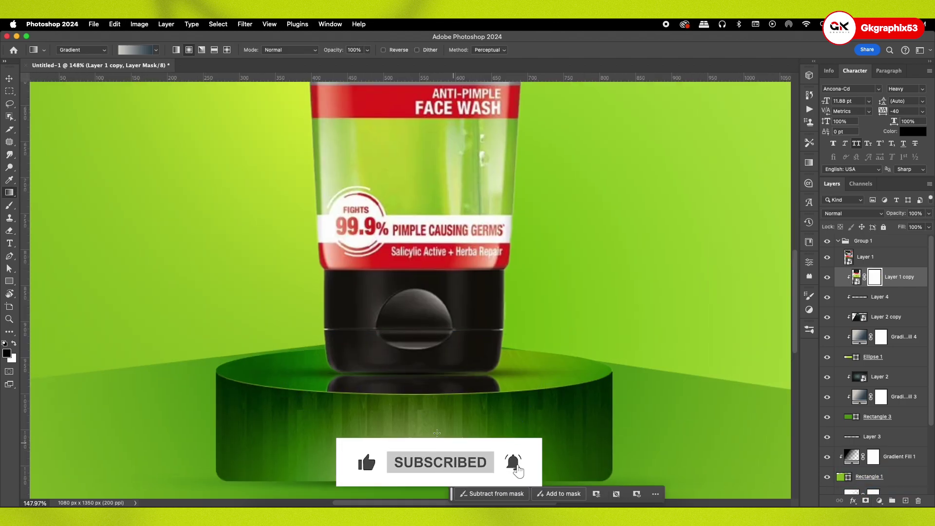
pyautogui.click(157, 50)
pyautogui.click(86, 68)
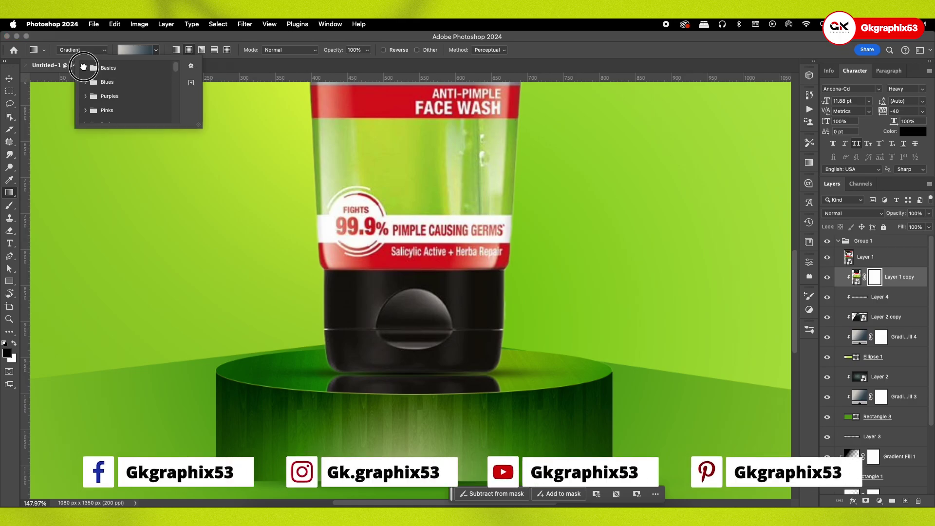
pyautogui.click(84, 67)
pyautogui.click(176, 50)
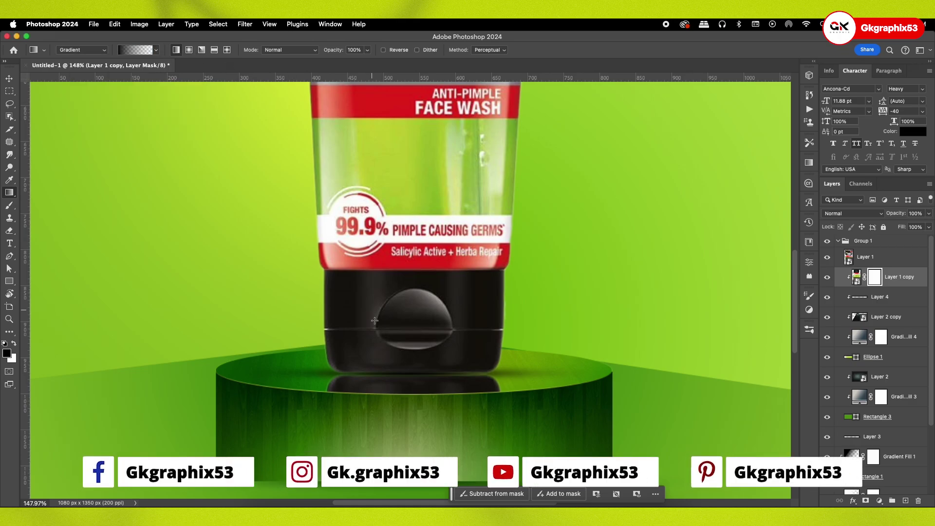
# Step: Fade the reflection upward from the tube base on the mask and set opacity to 67%
pyautogui.moveTo(401, 399); pyautogui.dragTo(409, 356)
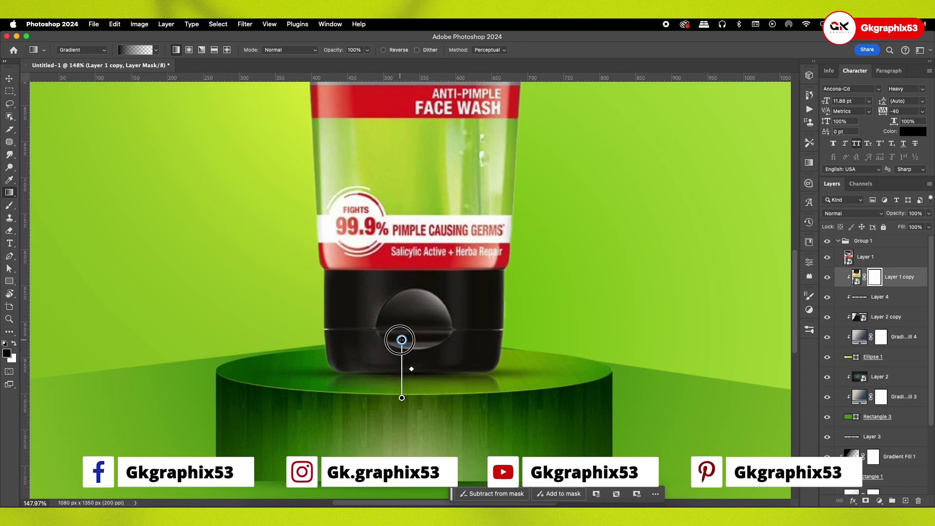
pyautogui.moveTo(411, 409); pyautogui.dragTo(408, 342)
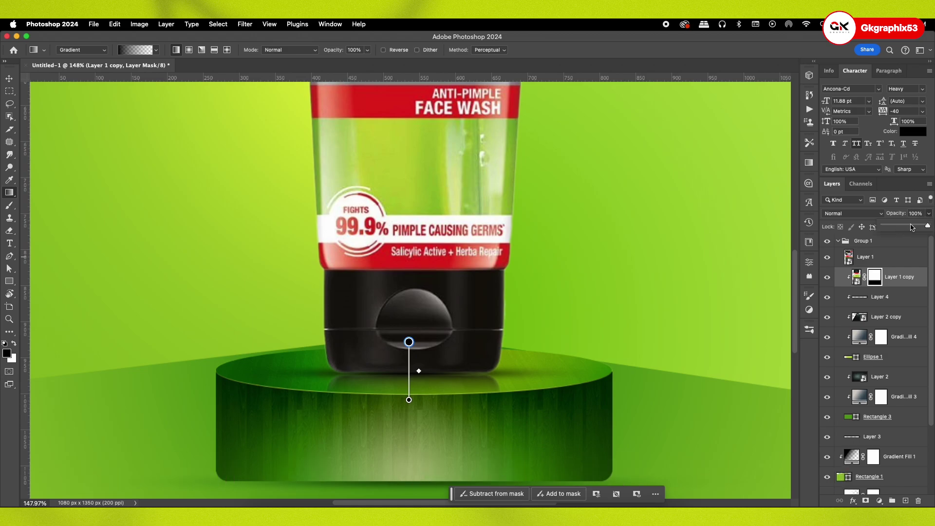
pyautogui.moveTo(929, 213); pyautogui.dragTo(914, 227)
pyautogui.press('v')
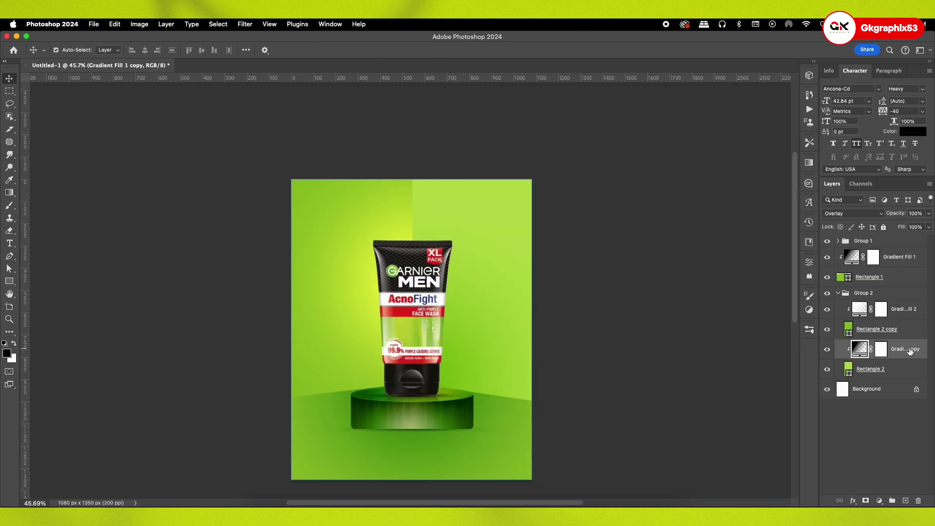
# Step: Collapse Group 1 and rename it to Product
pyautogui.click(438, 270)
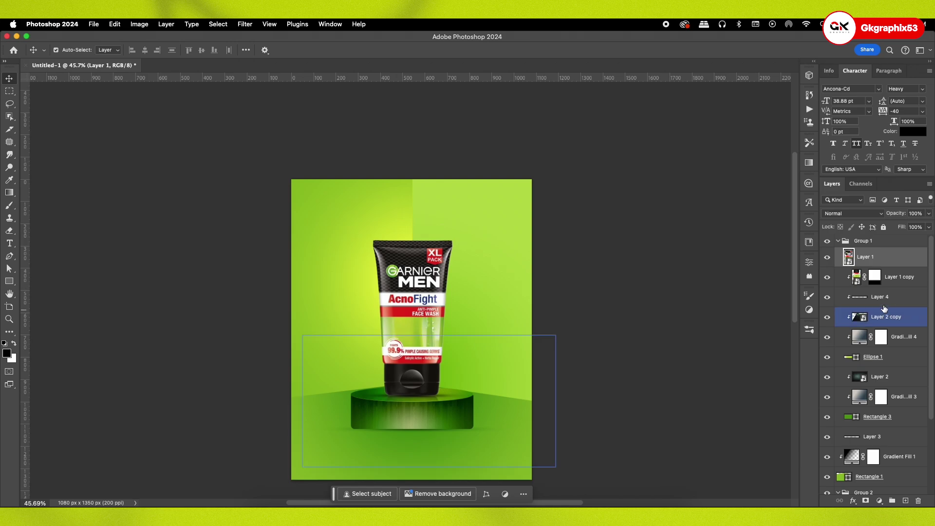
pyautogui.click(838, 241)
pyautogui.click(877, 244)
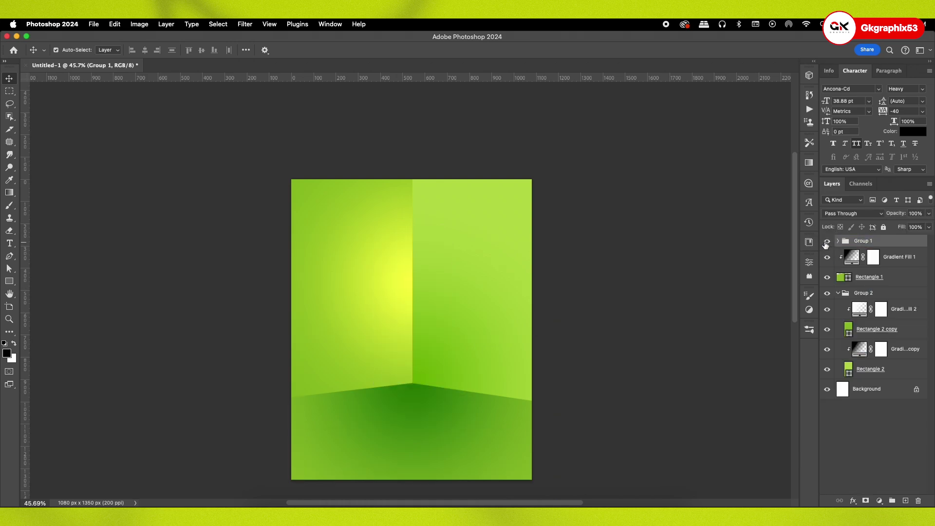
pyautogui.hotkey('ctrl', 'j')
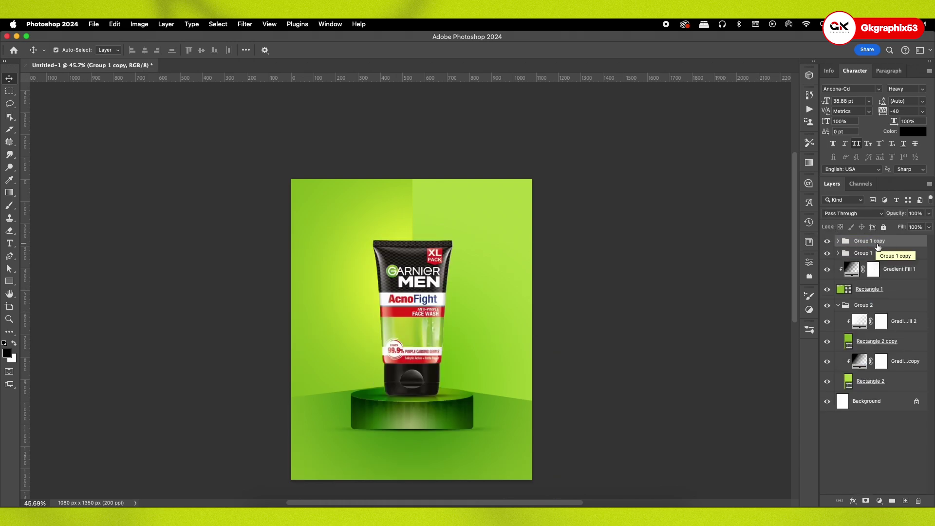
pyautogui.hotkey('ctrl', 'z')
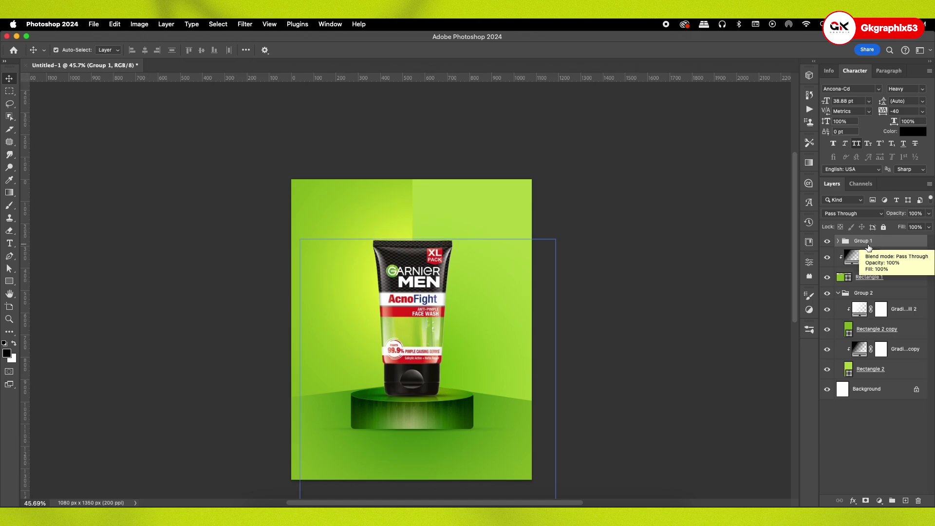
pyautogui.doubleClick(865, 241)
pyautogui.write('Product')
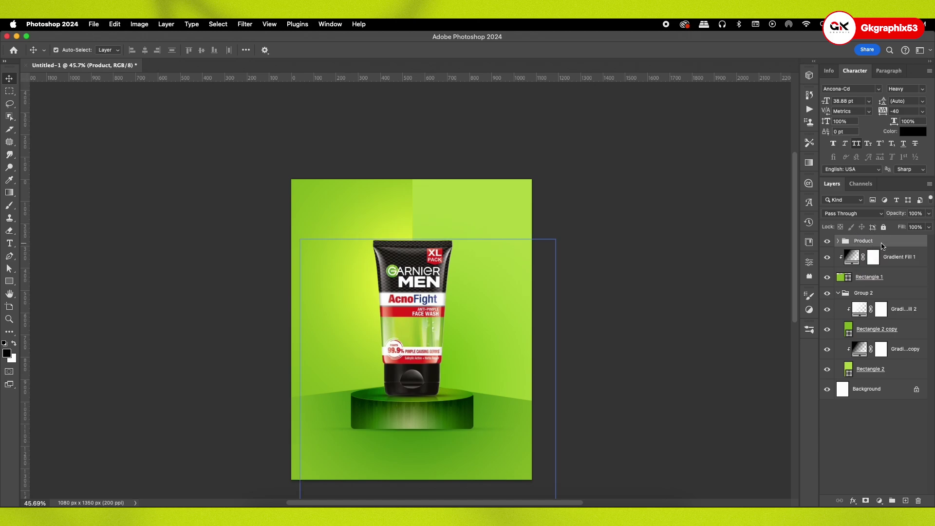
# Step: Duplicate the Product group and convert the copy to a smart object
pyautogui.hotkey('ctrl', 'j')
pyautogui.hotkey('ctrl', 't')
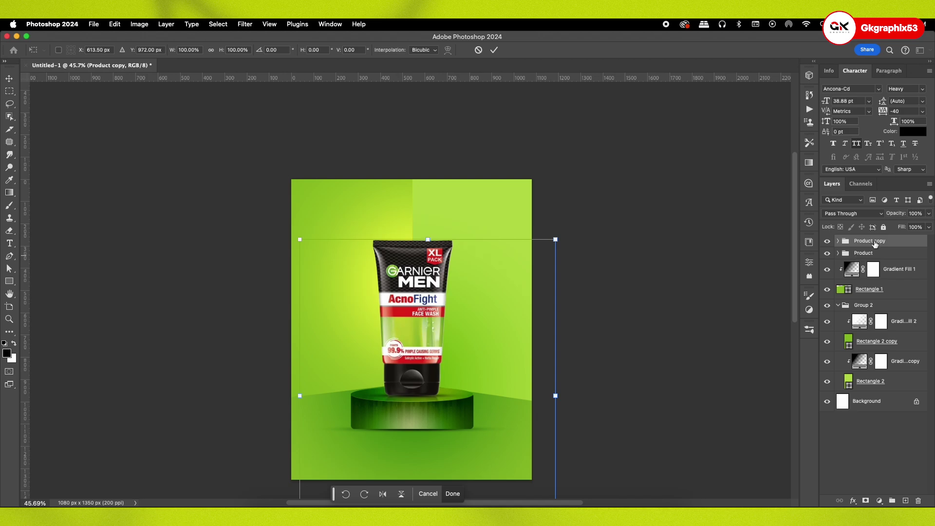
pyautogui.rightClick(892, 243)
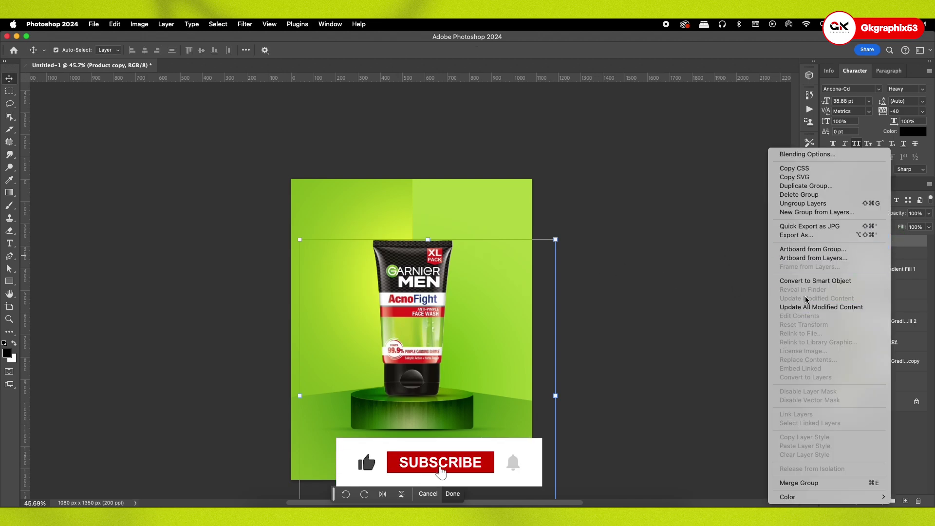
pyautogui.click(816, 280)
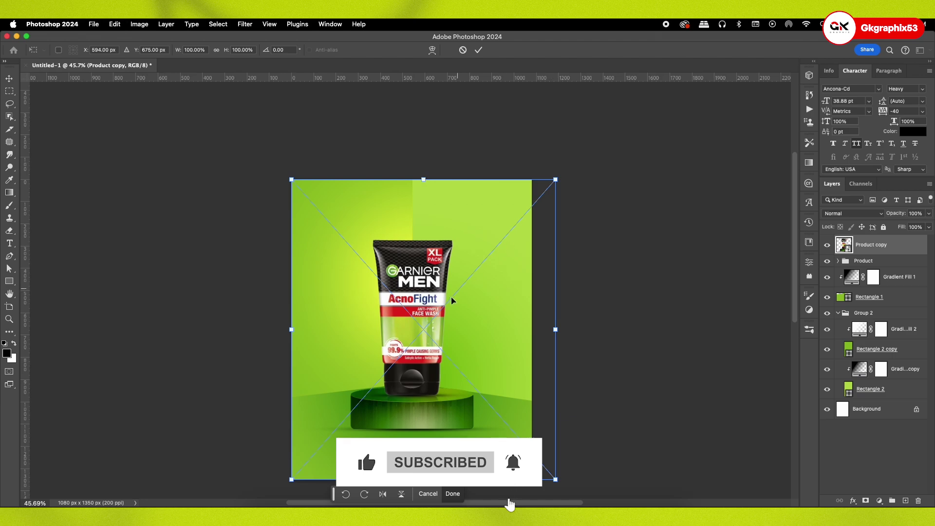
# Step: Scale the Product copy to about 138% and position it off the right edge
pyautogui.moveTo(556, 180); pyautogui.dragTo(607, 122)
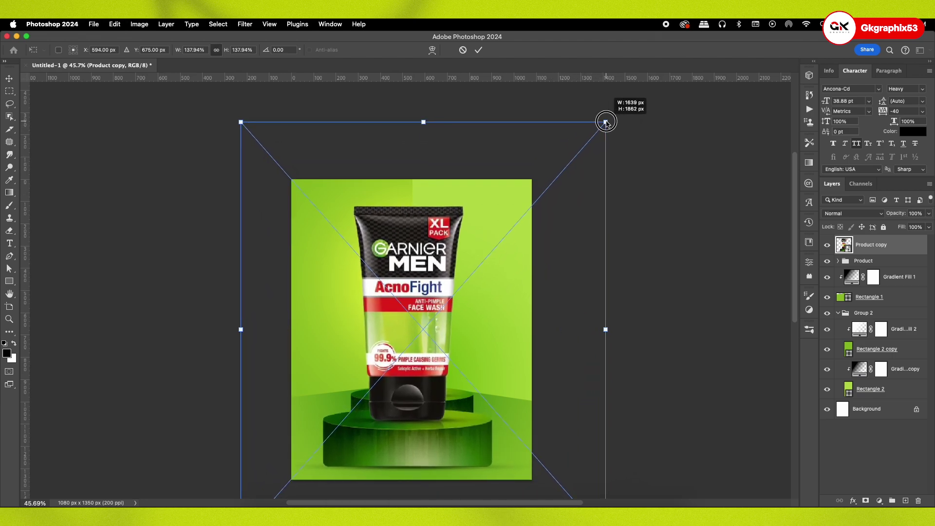
pyautogui.moveTo(436, 248); pyautogui.dragTo(547, 263)
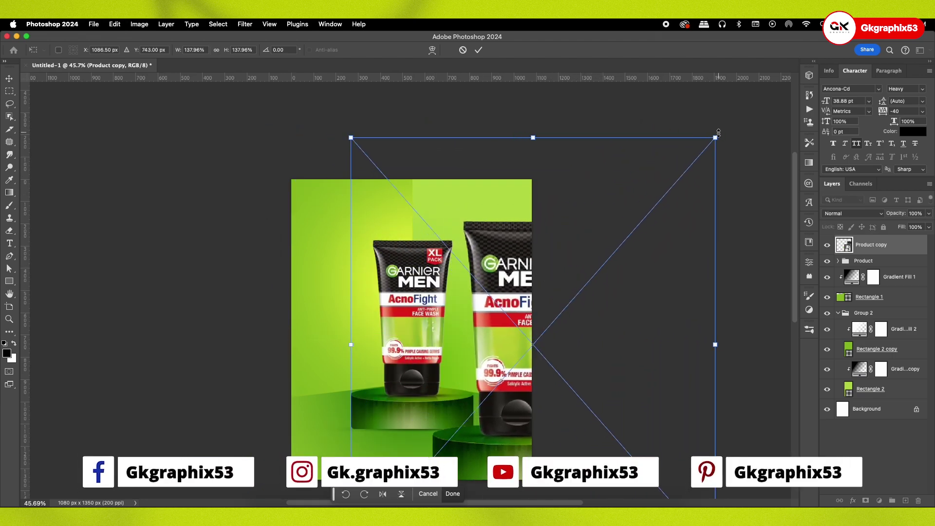
pyautogui.moveTo(718, 132); pyautogui.dragTo(705, 157)
pyautogui.moveTo(539, 267)
pyautogui.mouseDown()
pyautogui.moveTo(541, 276)
pyautogui.moveTo(525, 279)
pyautogui.mouseUp()
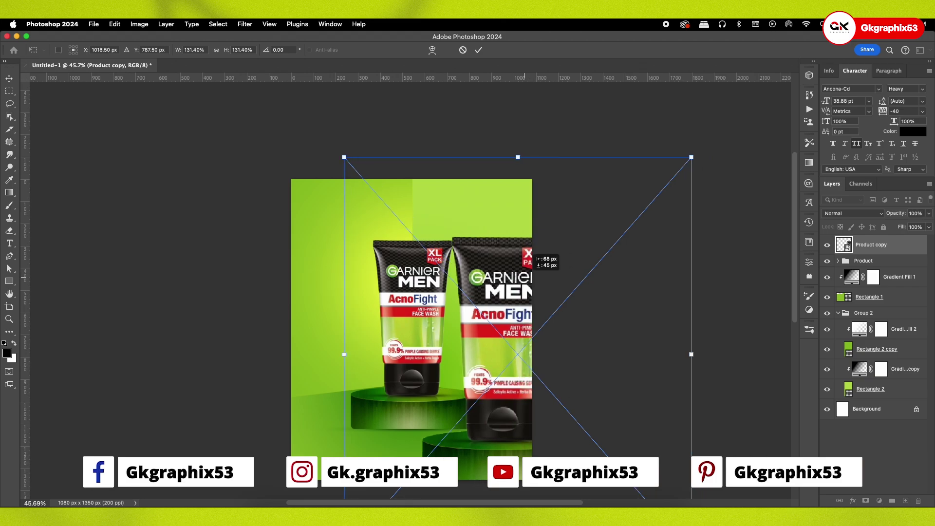
pyautogui.moveTo(691, 157); pyautogui.dragTo(707, 136)
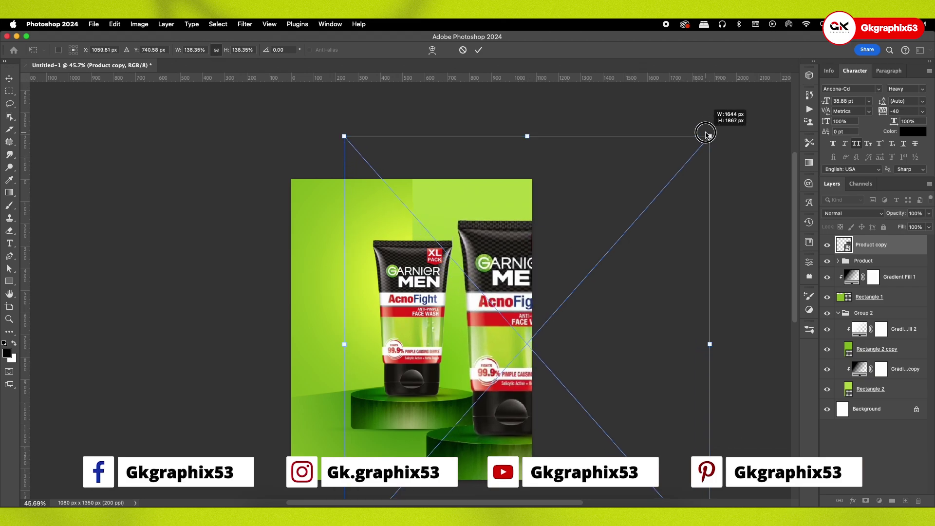
pyautogui.moveTo(521, 280); pyautogui.dragTo(530, 280)
pyautogui.press('Return')
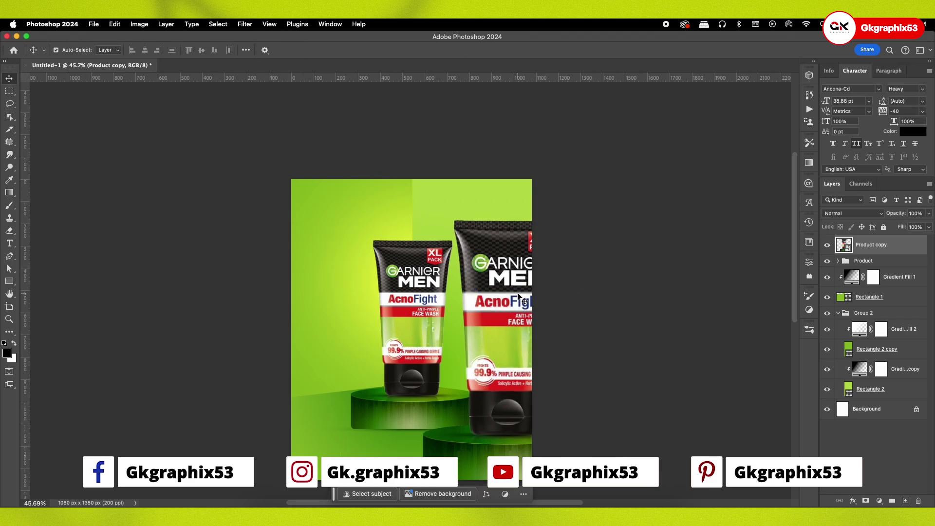
pyautogui.moveTo(492, 307); pyautogui.dragTo(310, 304)
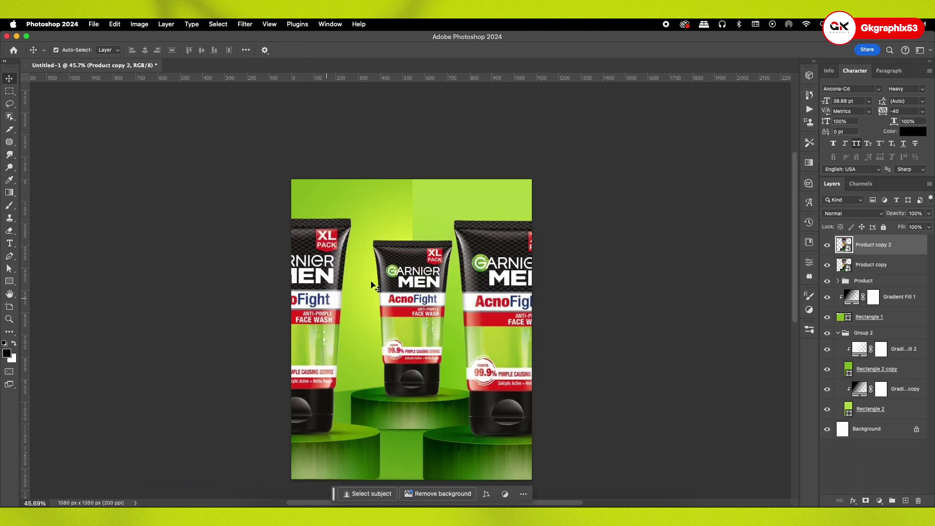
# Step: Scale Product copy 2 to roughly 223% and place it cropped at the left edge
pyautogui.hotkey('ctrl', 't')
pyautogui.moveTo(494, 134); pyautogui.dragTo(548, 75)
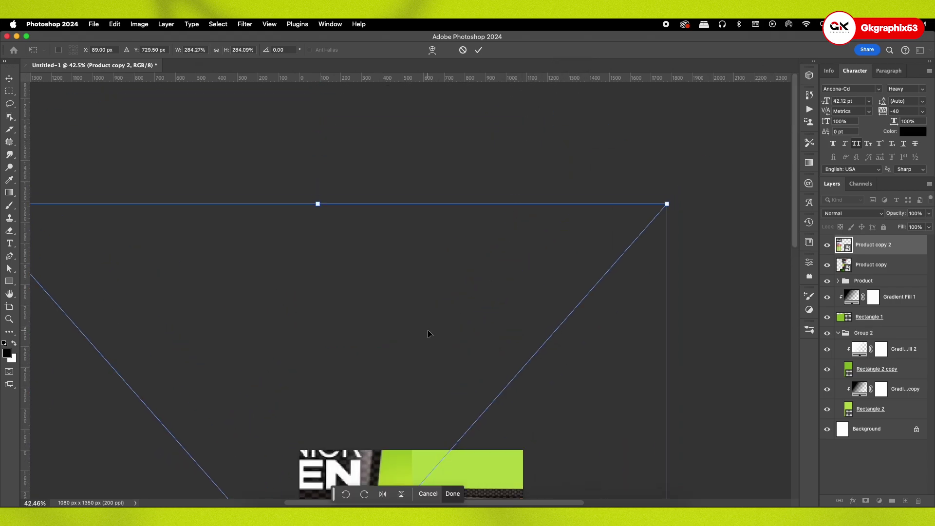
pyautogui.hotkey('ctrl', '0')
pyautogui.moveTo(536, 101); pyautogui.dragTo(499, 143)
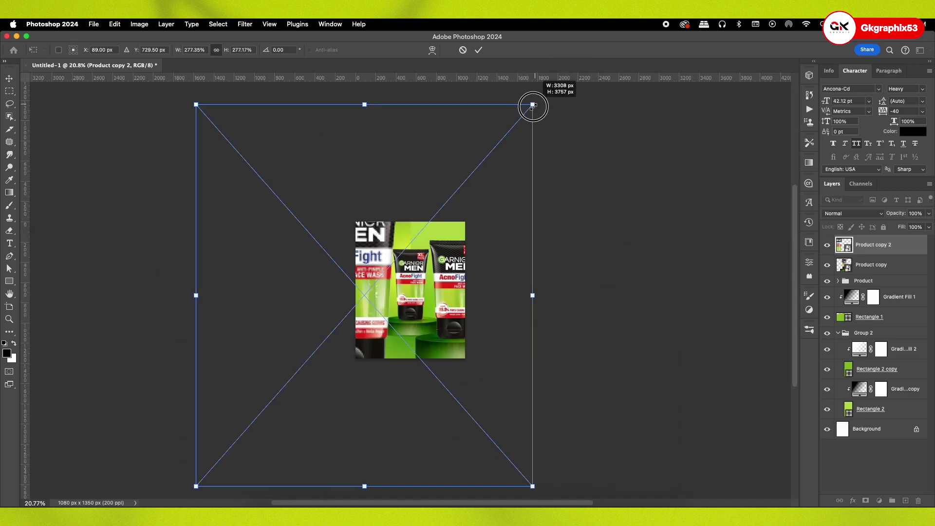
pyautogui.moveTo(420, 241); pyautogui.dragTo(422, 224)
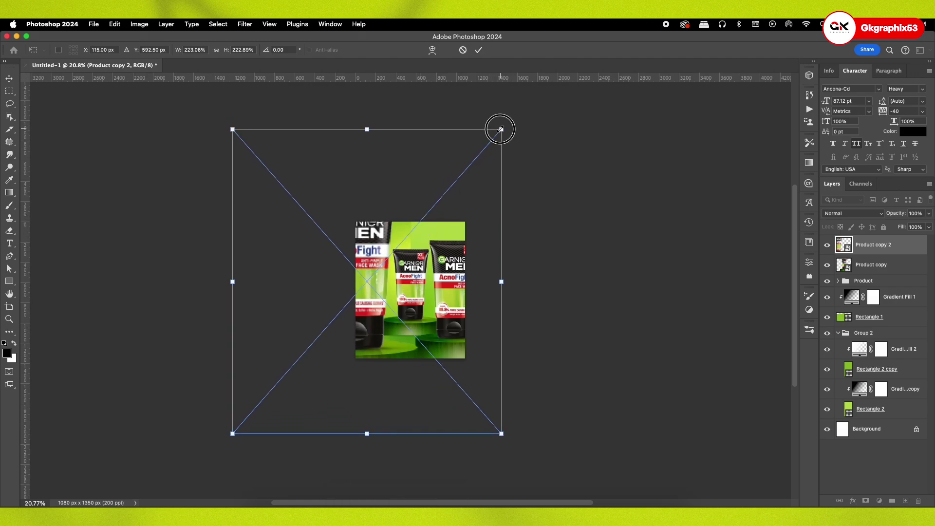
pyautogui.moveTo(501, 129); pyautogui.dragTo(497, 132)
pyautogui.moveTo(416, 198); pyautogui.dragTo(422, 200)
pyautogui.press('Return')
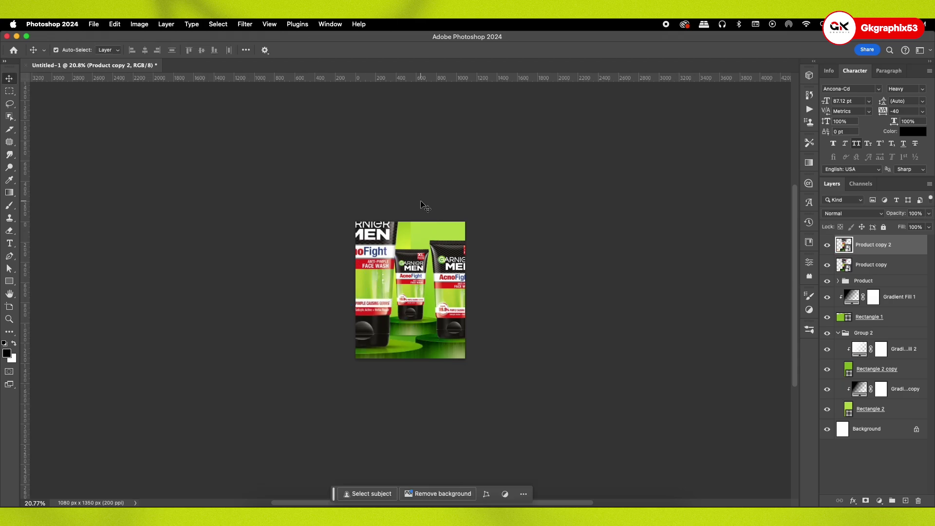
pyautogui.hotkey('ctrl', '0')
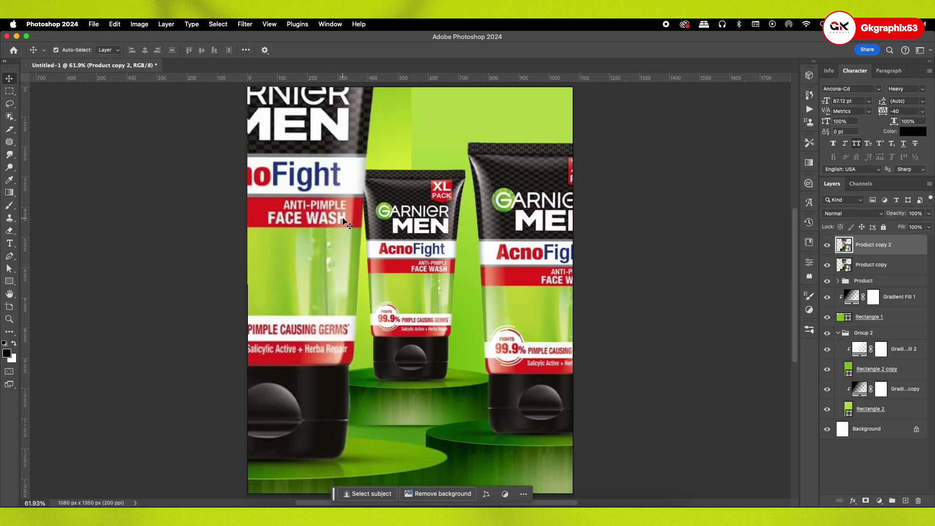
# Step: Apply a Gaussian Blur of about 27 px radius to the left Product copy 2
pyautogui.click(241, 23)
pyautogui.moveTo(249, 146)
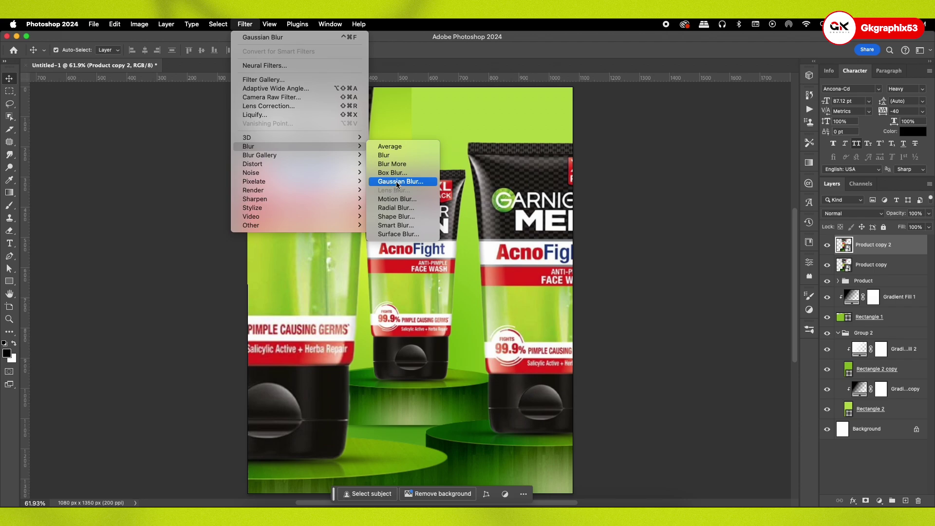
pyautogui.click(396, 181)
pyautogui.moveTo(664, 267); pyautogui.dragTo(676, 273)
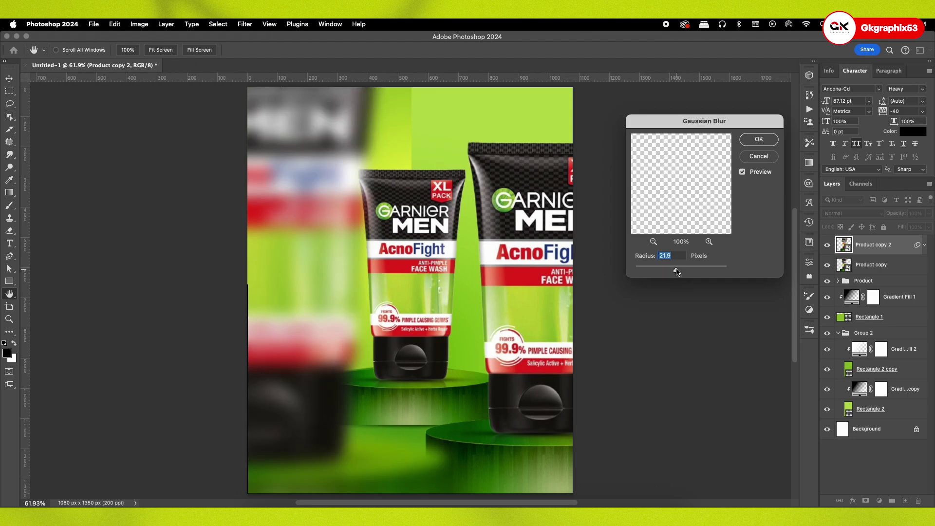
pyautogui.moveTo(678, 271); pyautogui.dragTo(675, 271)
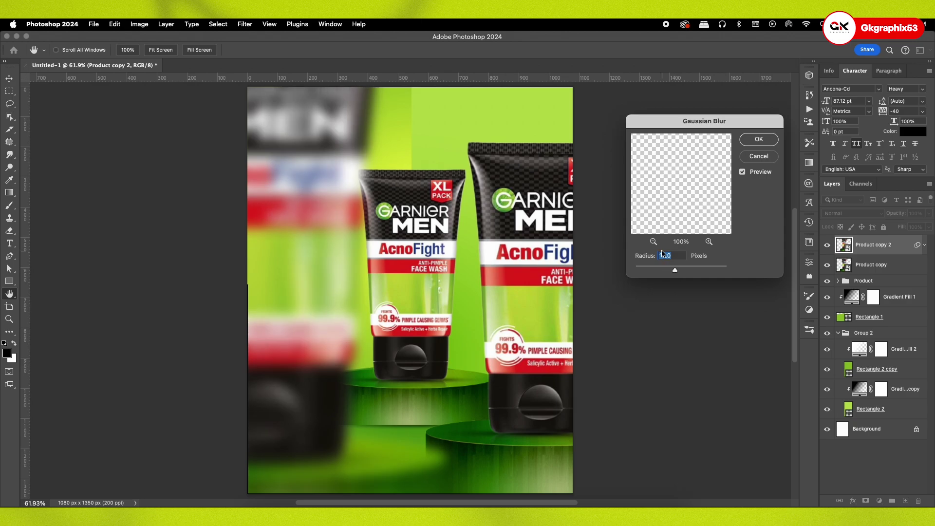
pyautogui.click(759, 140)
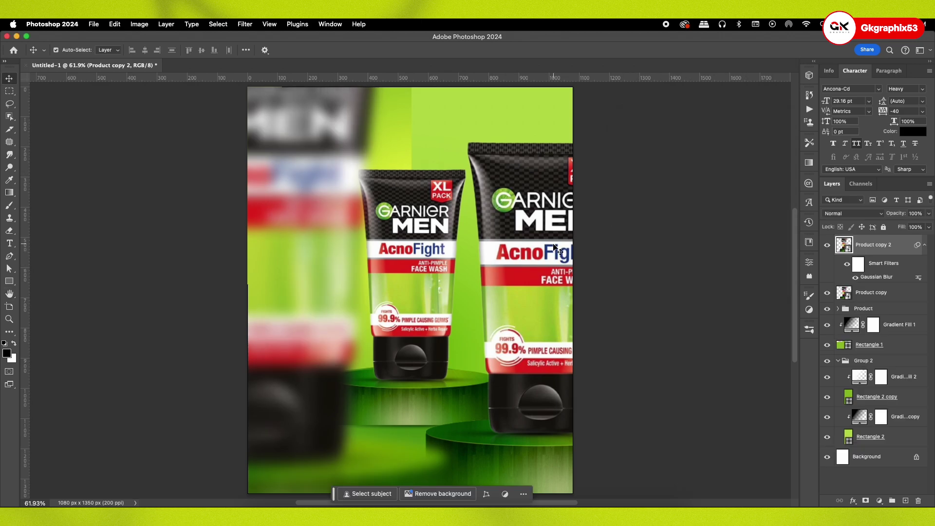
pyautogui.click(555, 249)
# Step: Increase the right background copy's Gaussian Blur to a radius of 12
pyautogui.click(245, 24)
pyautogui.moveTo(248, 146)
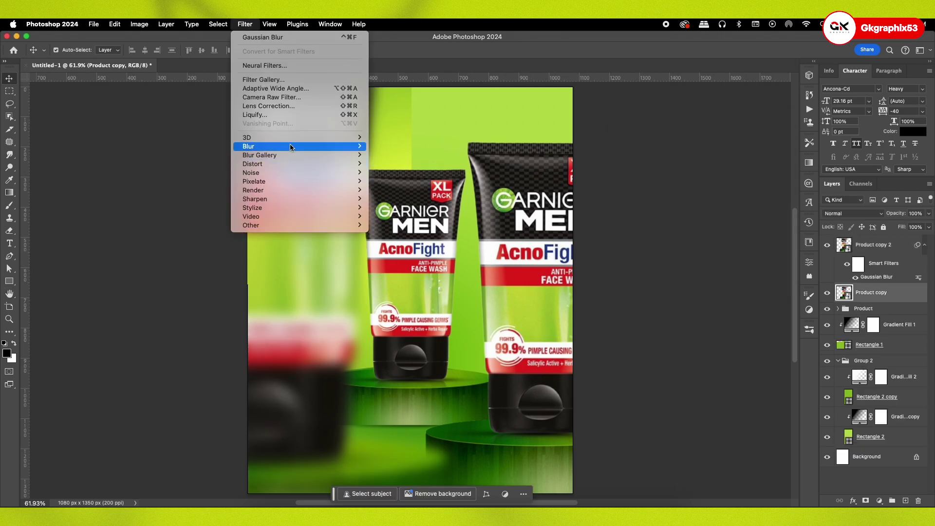
pyautogui.click(400, 181)
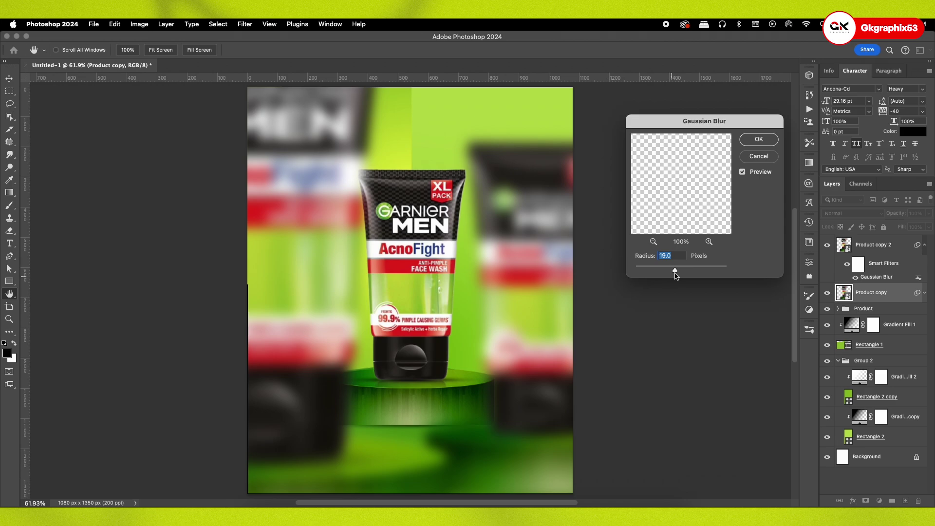
pyautogui.moveTo(676, 273); pyautogui.dragTo(672, 271)
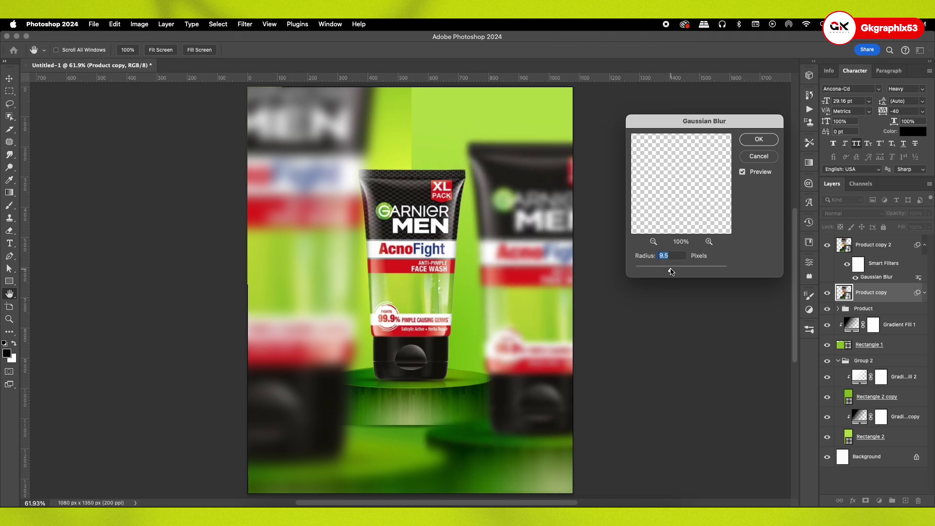
pyautogui.moveTo(672, 272); pyautogui.dragTo(672, 272)
pyautogui.click(758, 140)
# Step: Nudge the left blurred copy up-left and shift the right copy further right
pyautogui.press('ctrl')
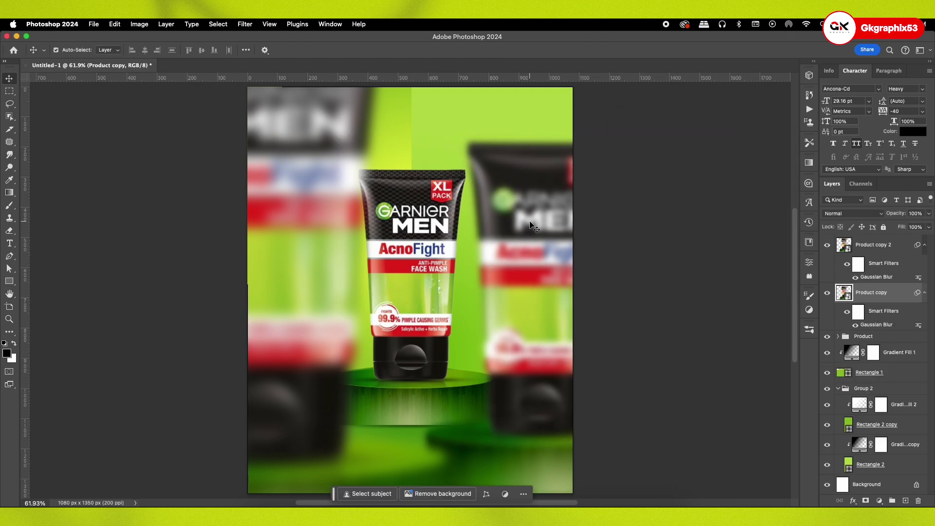
pyautogui.scroll(-2, 532, 242)
pyautogui.scroll(-2, 516, 243)
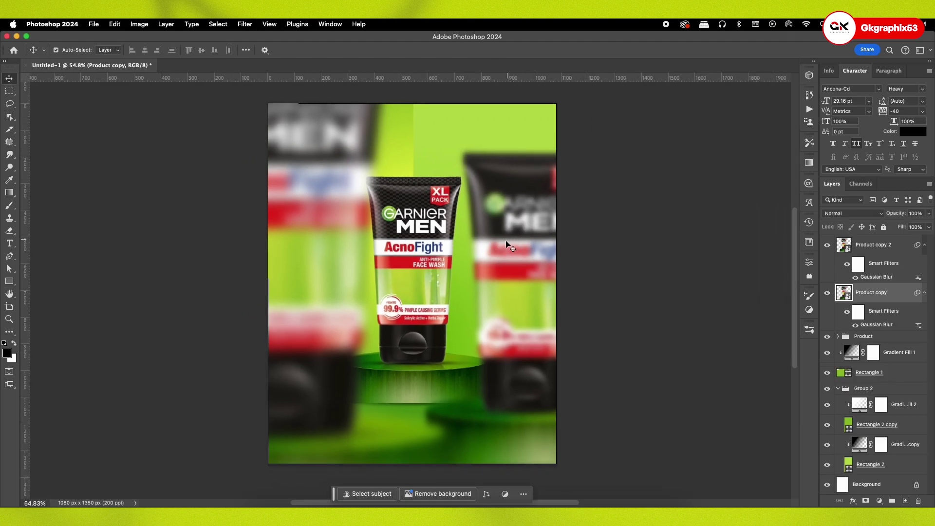
pyautogui.moveTo(336, 334)
pyautogui.mouseDown()
pyautogui.moveTo(315, 325)
pyautogui.moveTo(322, 316)
pyautogui.mouseUp()
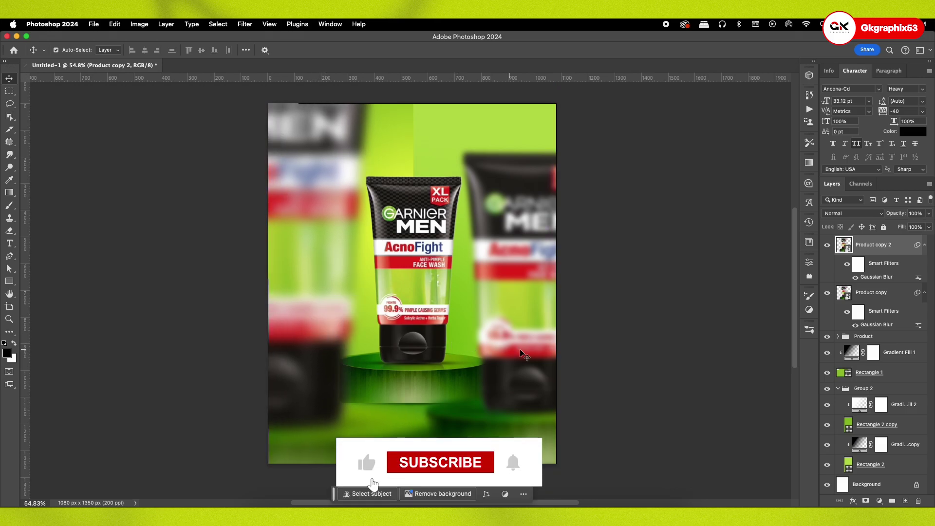
pyautogui.moveTo(515, 350)
pyautogui.mouseDown()
pyautogui.moveTo(536, 350)
pyautogui.moveTo(528, 350)
pyautogui.mouseUp()
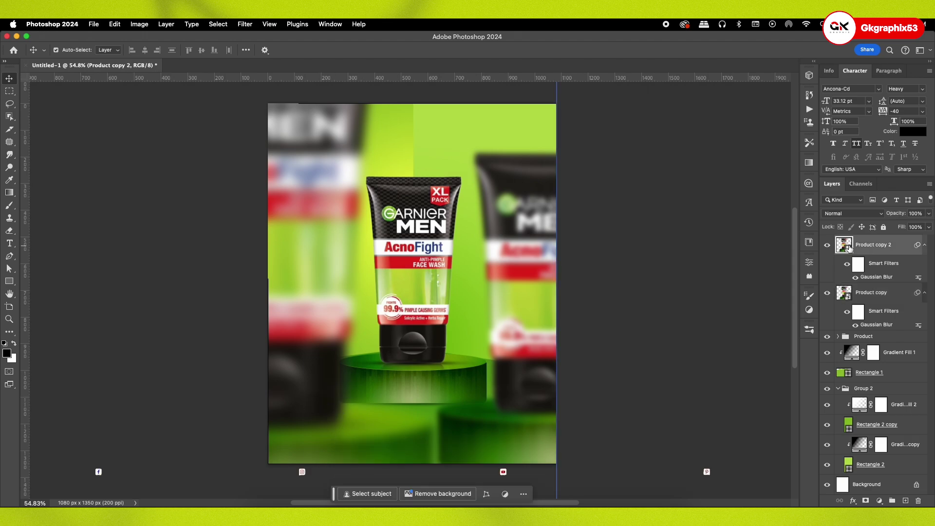
# Step: Stamp all visible layers into a new Layer 5 and convert it to a smart object
pyautogui.click(850, 250)
pyautogui.hotkey('ctrl', 'alt', 'shift', 'e')
pyautogui.rightClick(883, 245)
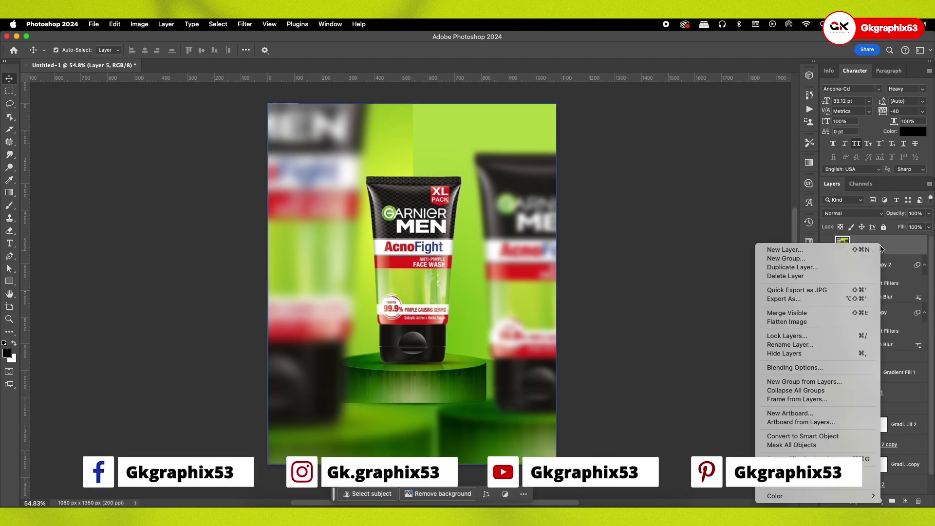
pyautogui.click(813, 436)
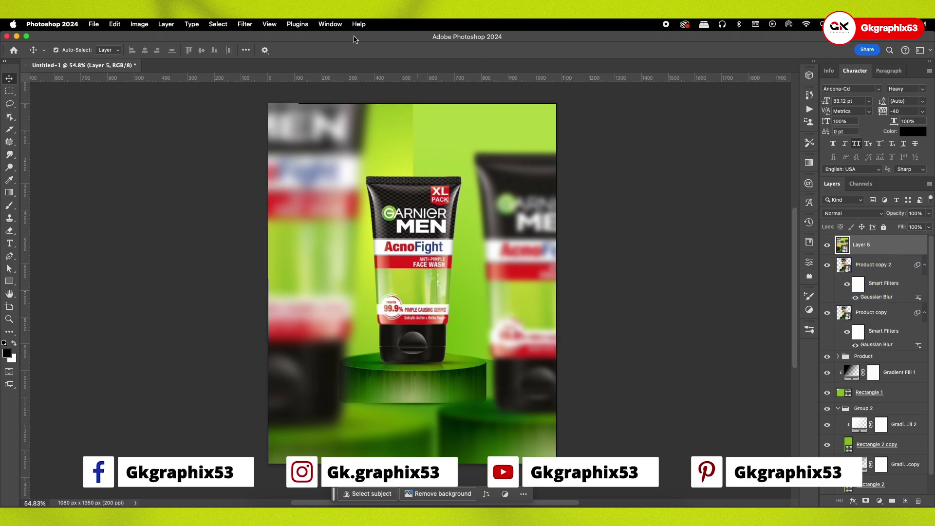
pyautogui.click(245, 24)
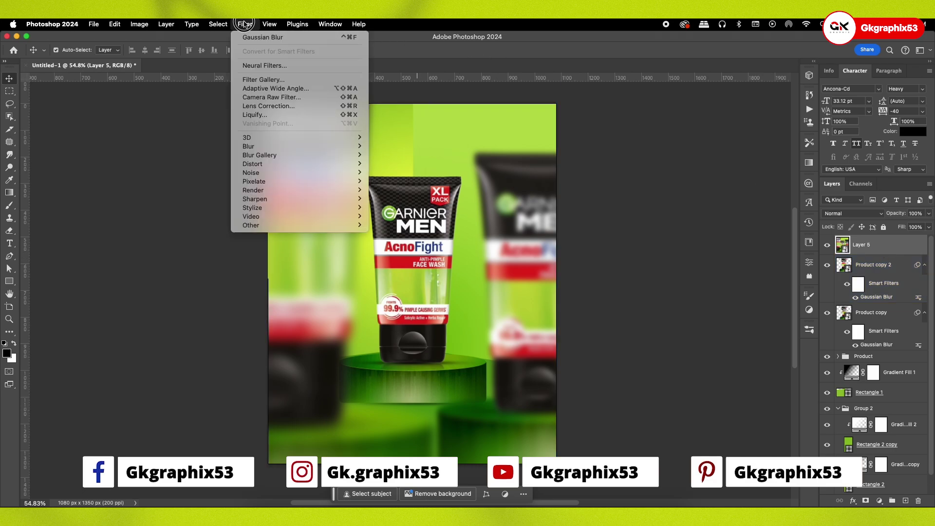
# Step: In Camera Raw Light, set Exposure +0.05, Contrast +25, Highlights -16, Shadows +17, Whites -20, Blacks -12
pyautogui.click(267, 97)
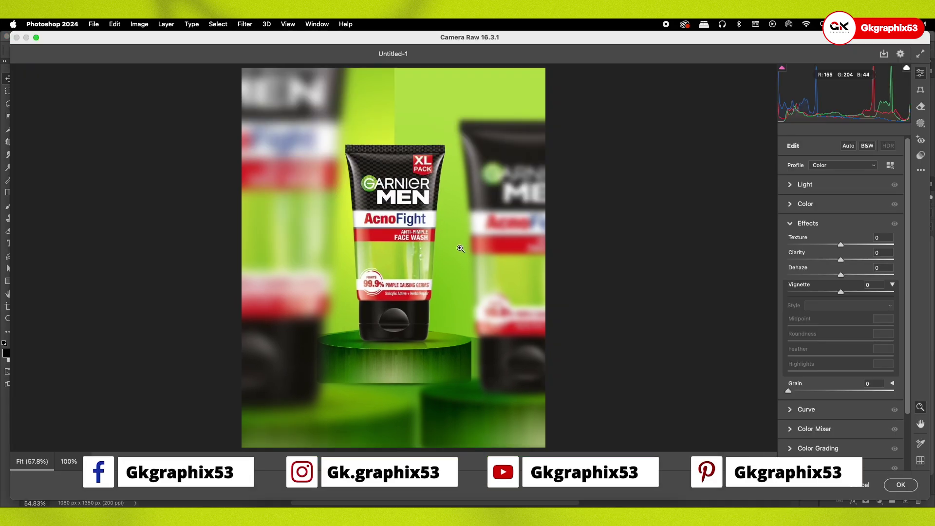
pyautogui.click(920, 155)
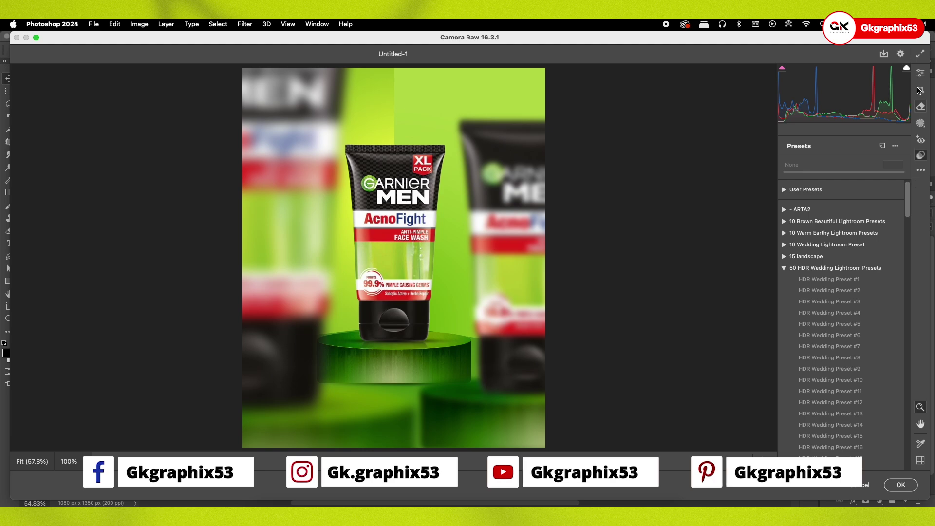
pyautogui.click(921, 156)
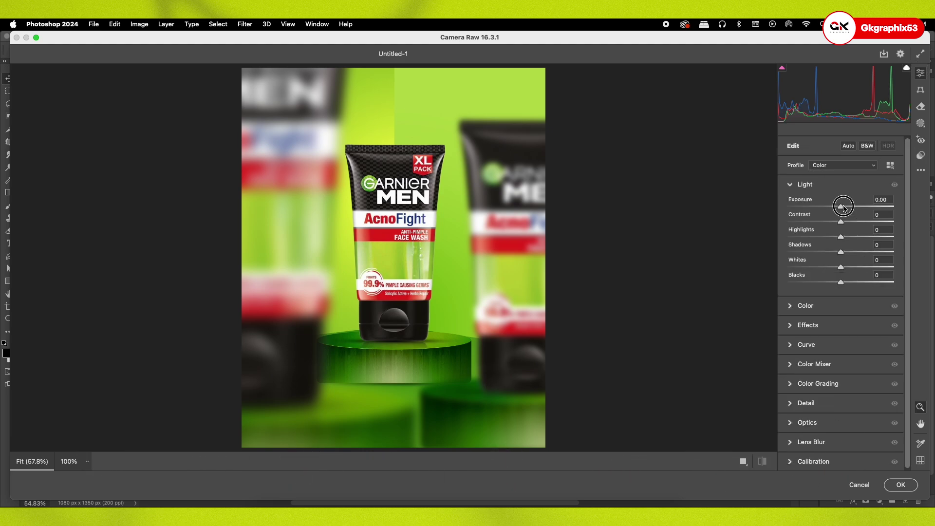
pyautogui.click(844, 207)
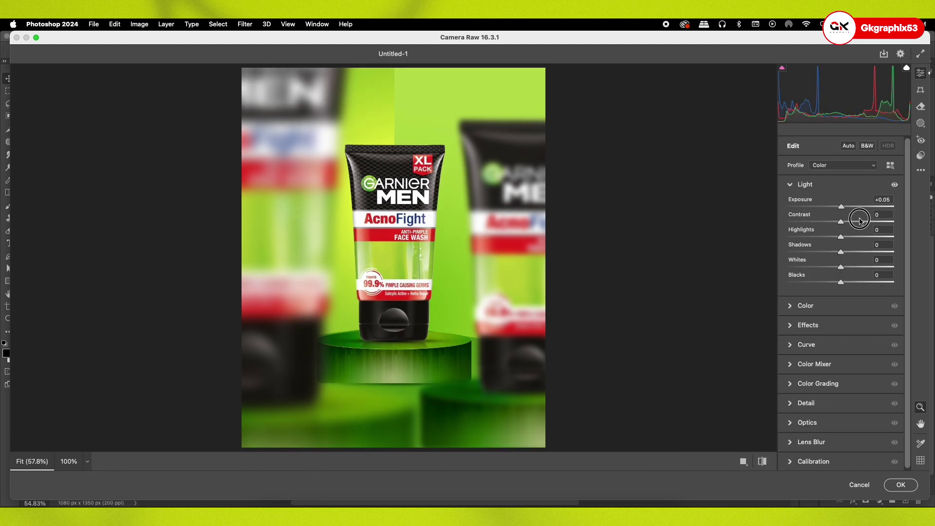
pyautogui.moveTo(843, 222)
pyautogui.mouseDown()
pyautogui.moveTo(855, 223)
pyautogui.moveTo(832, 237)
pyautogui.moveTo(851, 252)
pyautogui.moveTo(830, 268)
pyautogui.moveTo(835, 282)
pyautogui.mouseUp()
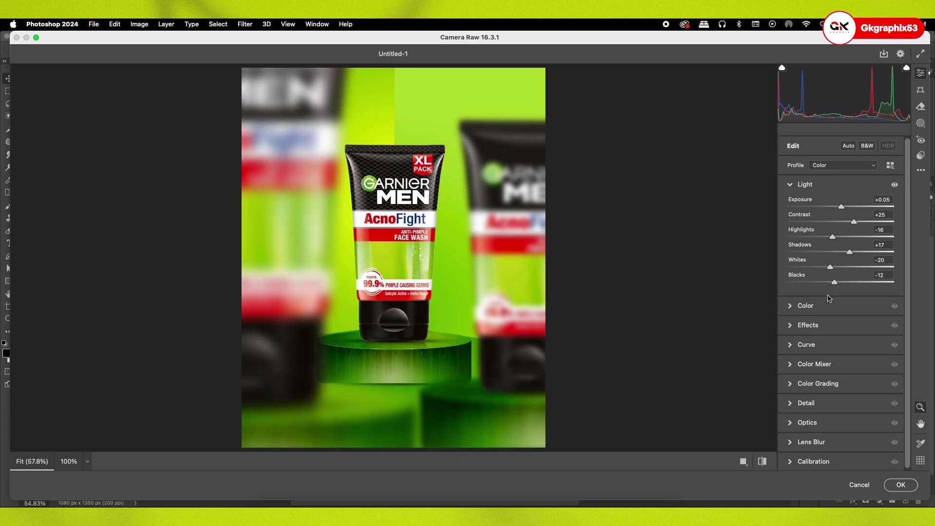
# Step: Adjust vibrance and saturation, then add a light vignette and grain 8 in Effects
pyautogui.click(792, 308)
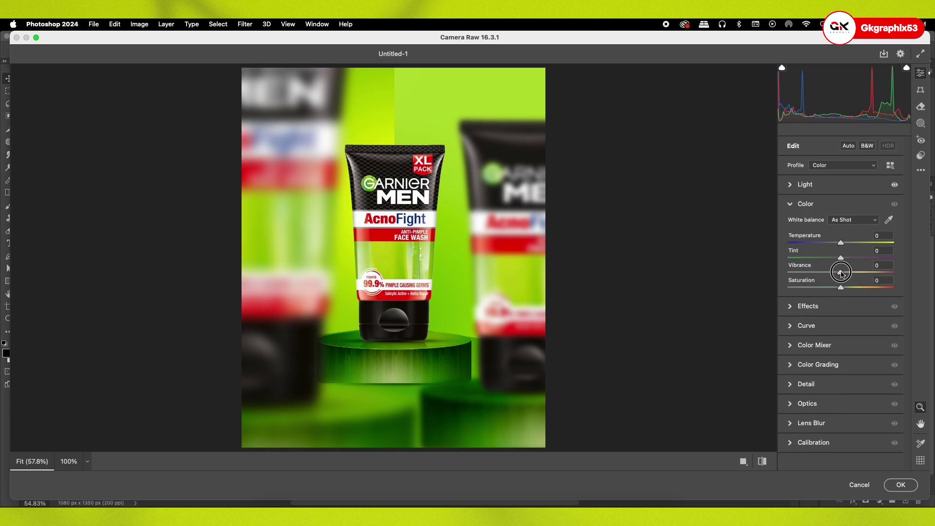
pyautogui.moveTo(842, 274)
pyautogui.mouseDown()
pyautogui.moveTo(835, 273)
pyautogui.moveTo(839, 288)
pyautogui.moveTo(850, 261)
pyautogui.moveTo(844, 295)
pyautogui.mouseUp()
pyautogui.click(820, 312)
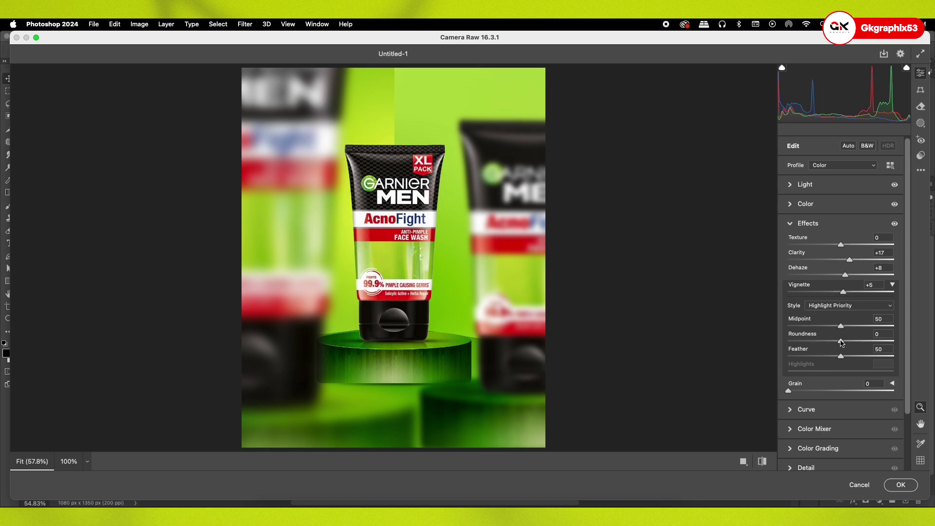
pyautogui.moveTo(842, 342)
pyautogui.mouseDown()
pyautogui.moveTo(847, 357)
pyautogui.moveTo(833, 357)
pyautogui.mouseUp()
pyautogui.moveTo(791, 392)
pyautogui.mouseDown()
pyautogui.moveTo(808, 390)
pyautogui.moveTo(798, 391)
pyautogui.mouseUp()
# Step: Lower the tone curve's Darks slider to -6
pyautogui.click(793, 414)
pyautogui.moveTo(826, 343); pyautogui.dragTo(828, 341)
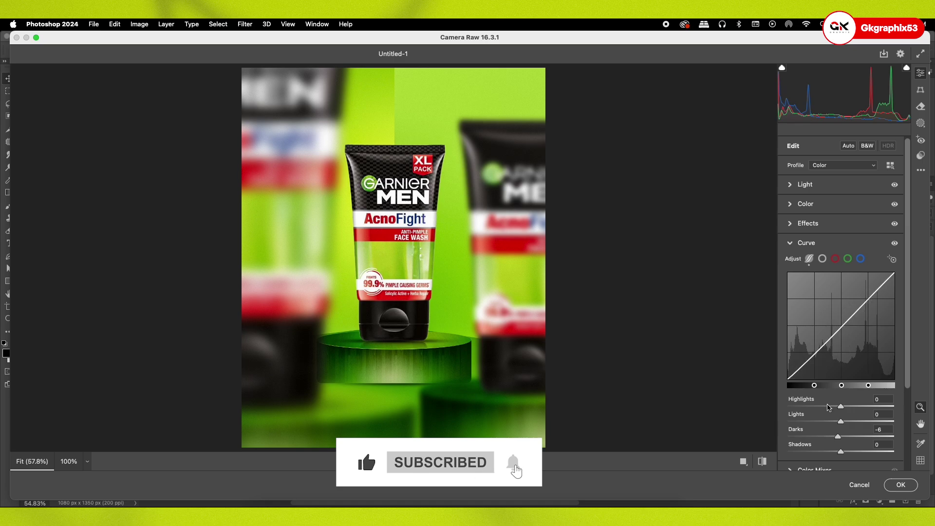
pyautogui.scroll(-2, 825, 412)
pyautogui.scroll(-1, 821, 419)
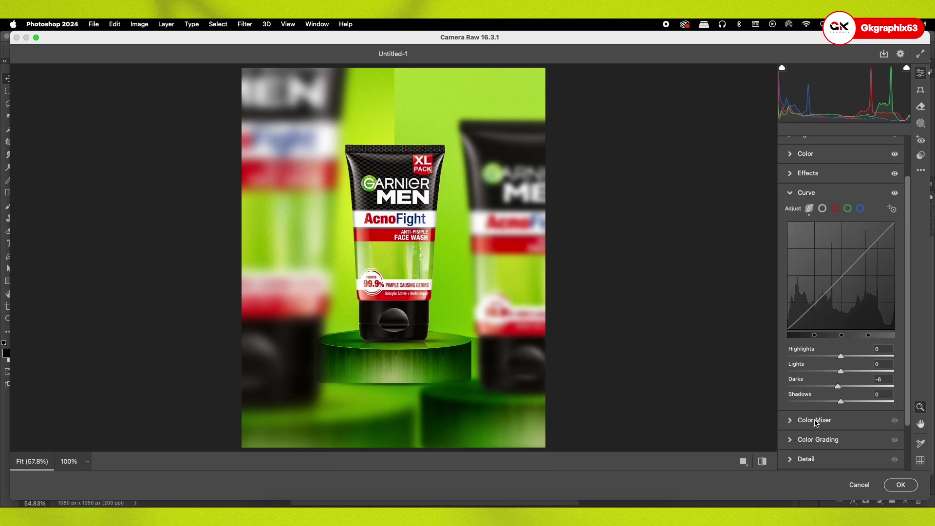
# Step: Set green saturation -4 and luminance +4, plus sharpening 7 and noise reduction 22
pyautogui.click(817, 421)
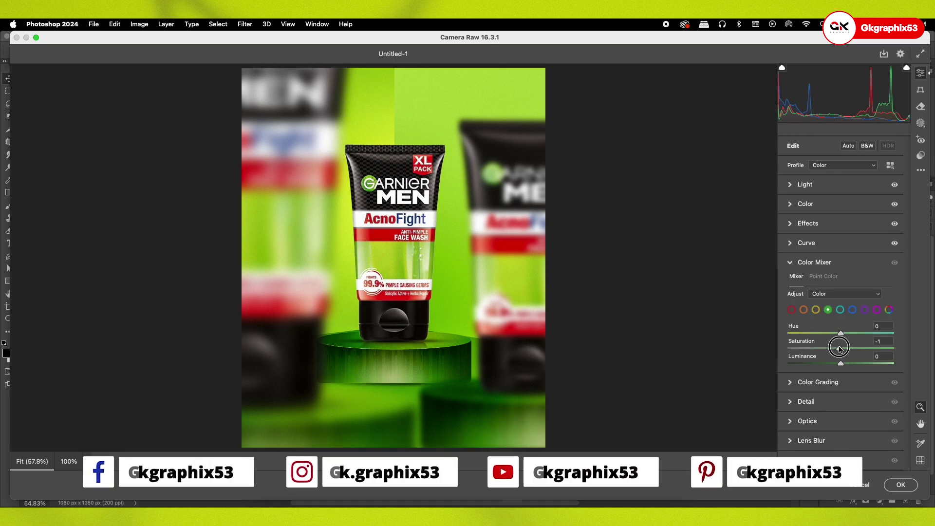
pyautogui.moveTo(840, 348); pyautogui.dragTo(842, 335)
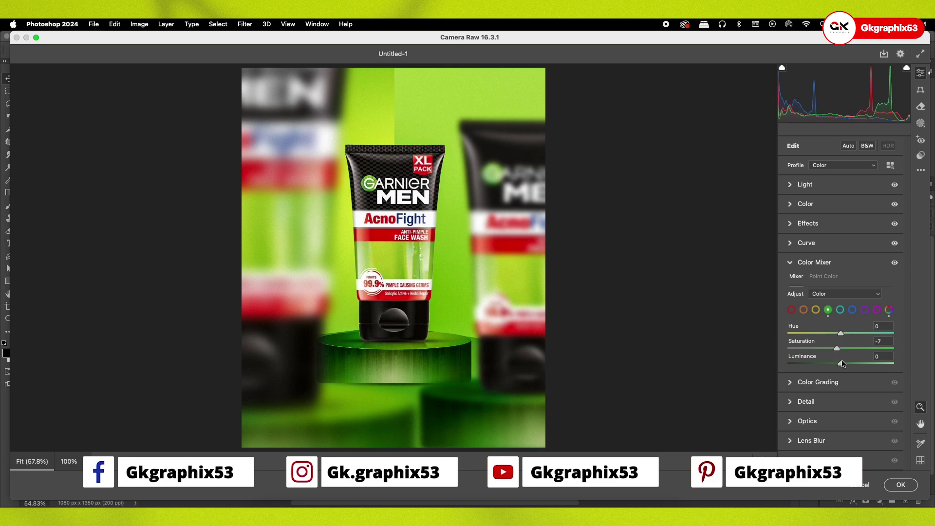
pyautogui.moveTo(842, 363); pyautogui.dragTo(842, 351)
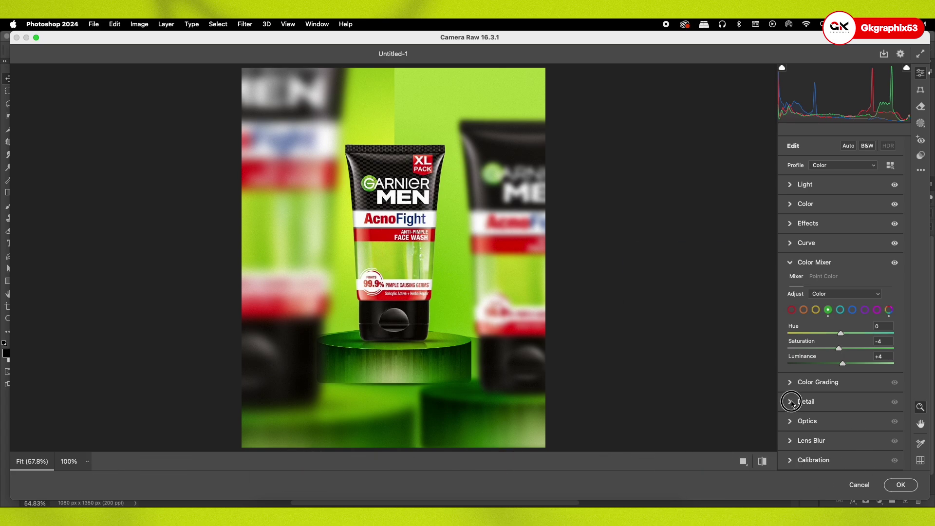
pyautogui.click(791, 402)
pyautogui.moveTo(789, 325)
pyautogui.mouseDown()
pyautogui.moveTo(806, 344)
pyautogui.moveTo(794, 327)
pyautogui.mouseUp()
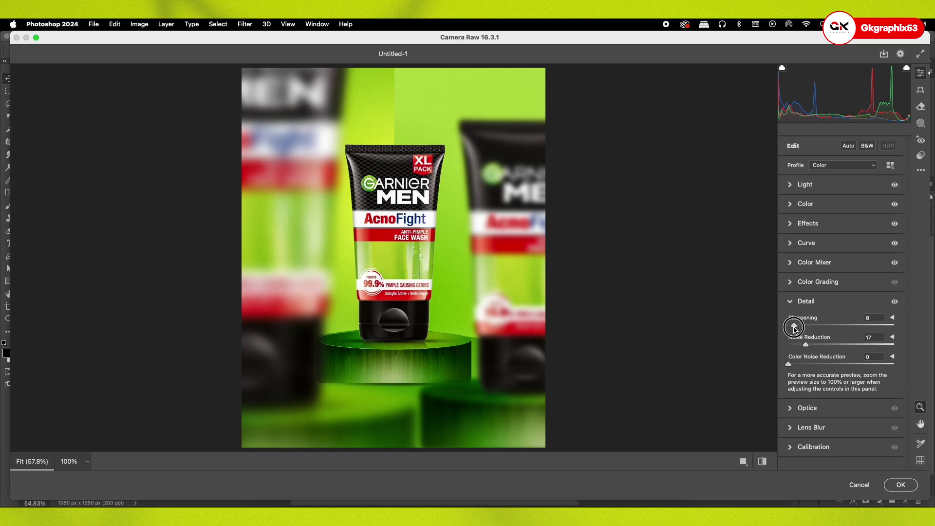
# Step: Darken the vignette to -18 and apply the Camera Raw grade
pyautogui.click(793, 227)
pyautogui.moveTo(844, 291); pyautogui.dragTo(831, 291)
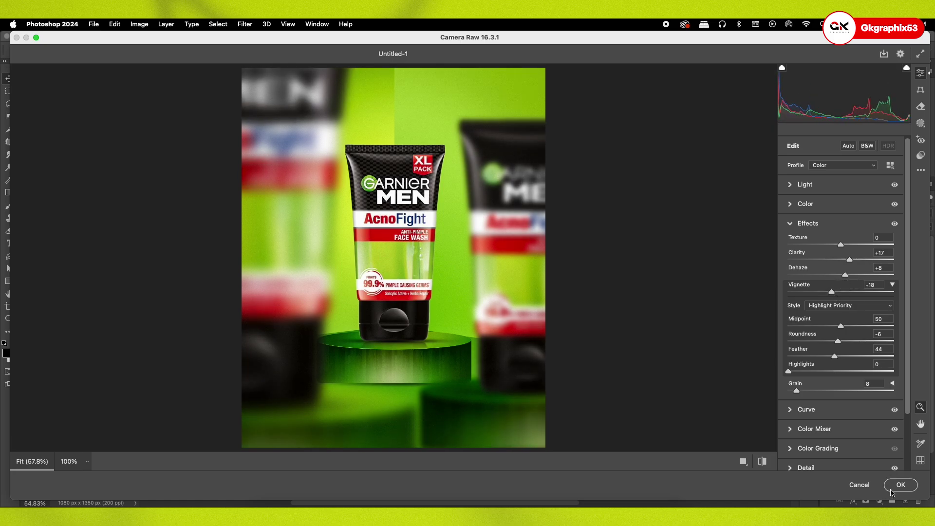
pyautogui.click(892, 489)
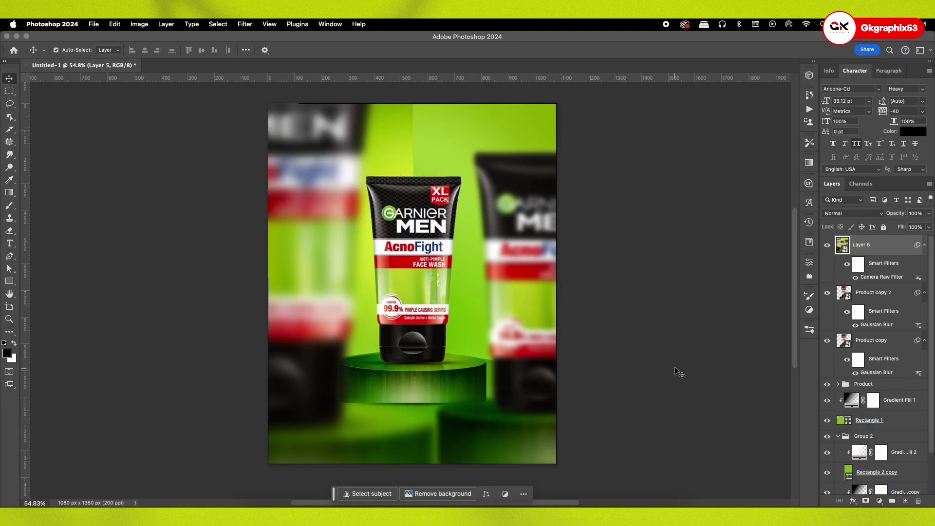